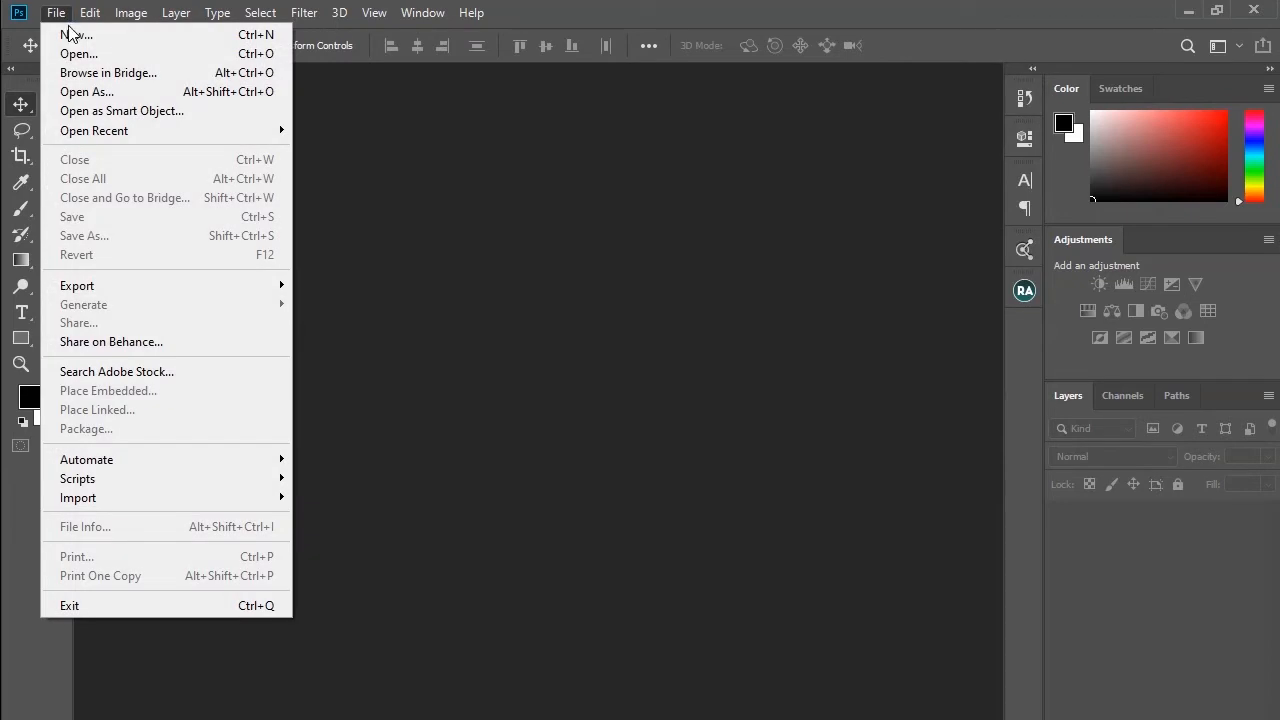
Step: Create a new 720 x 1280 px, 300 ppi document named Flyer
click(76, 35)
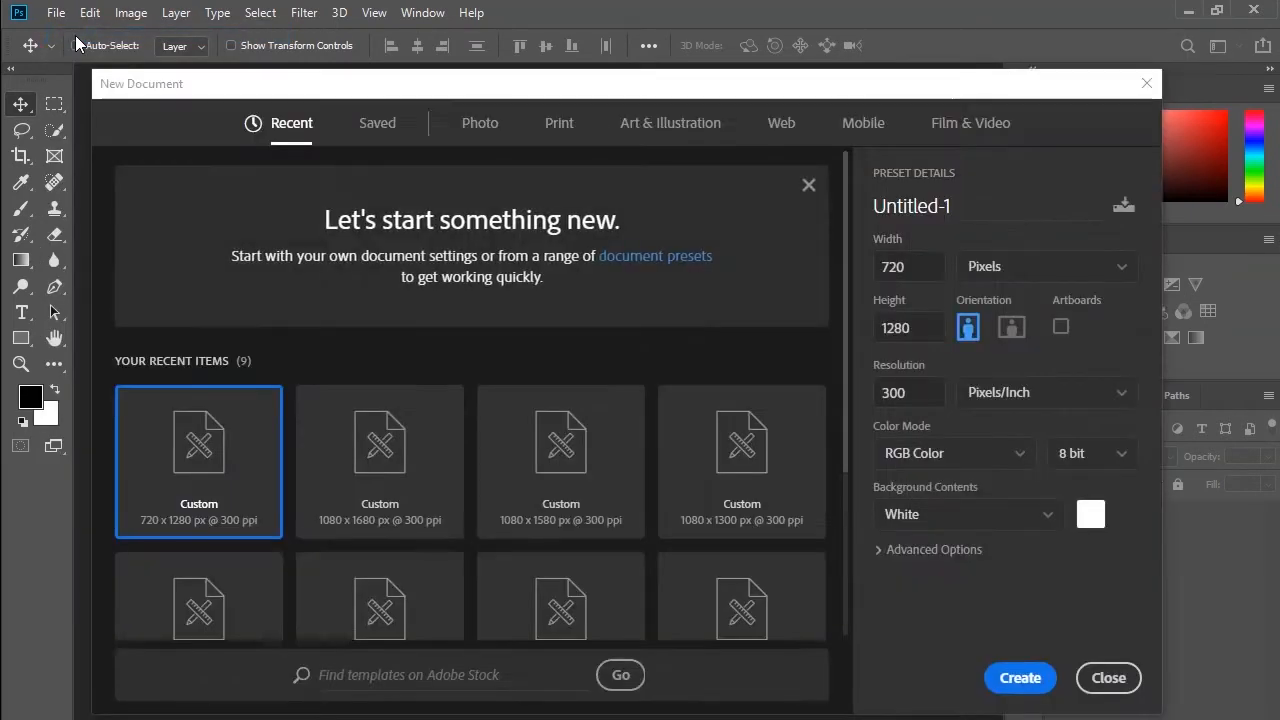
click(962, 205)
double_click(960, 205)
text(Flyer)
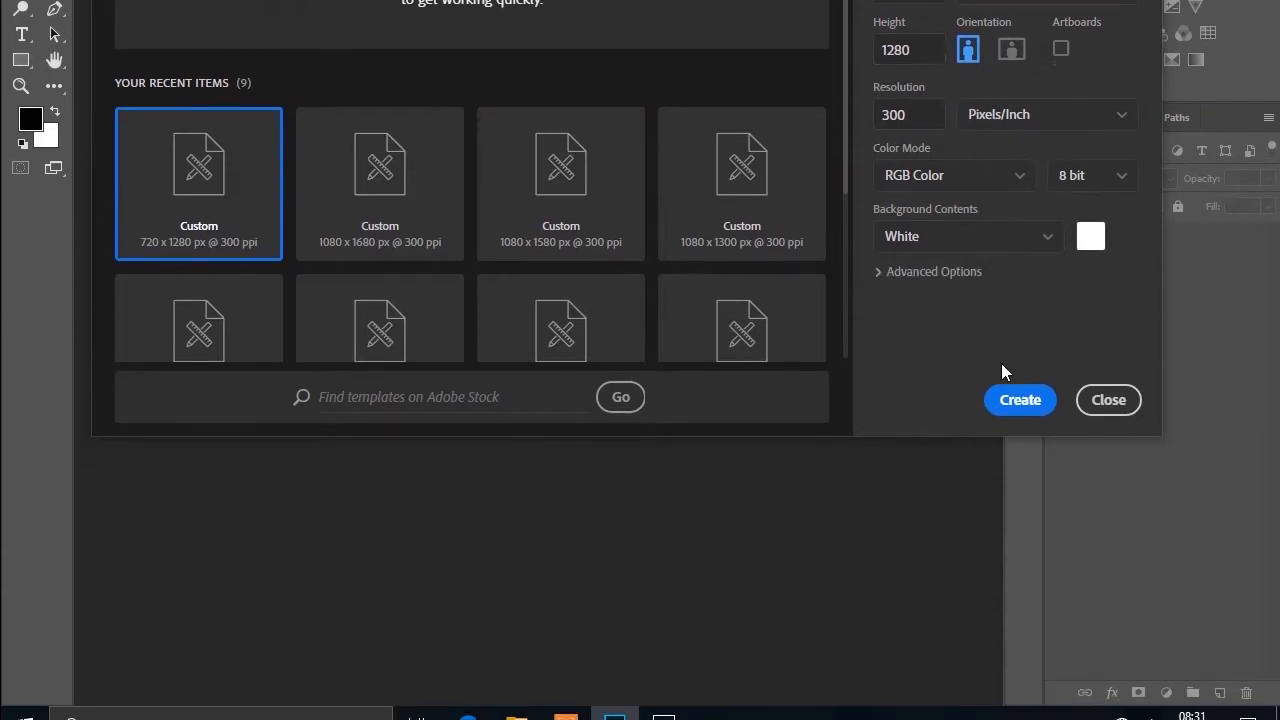
click(1020, 678)
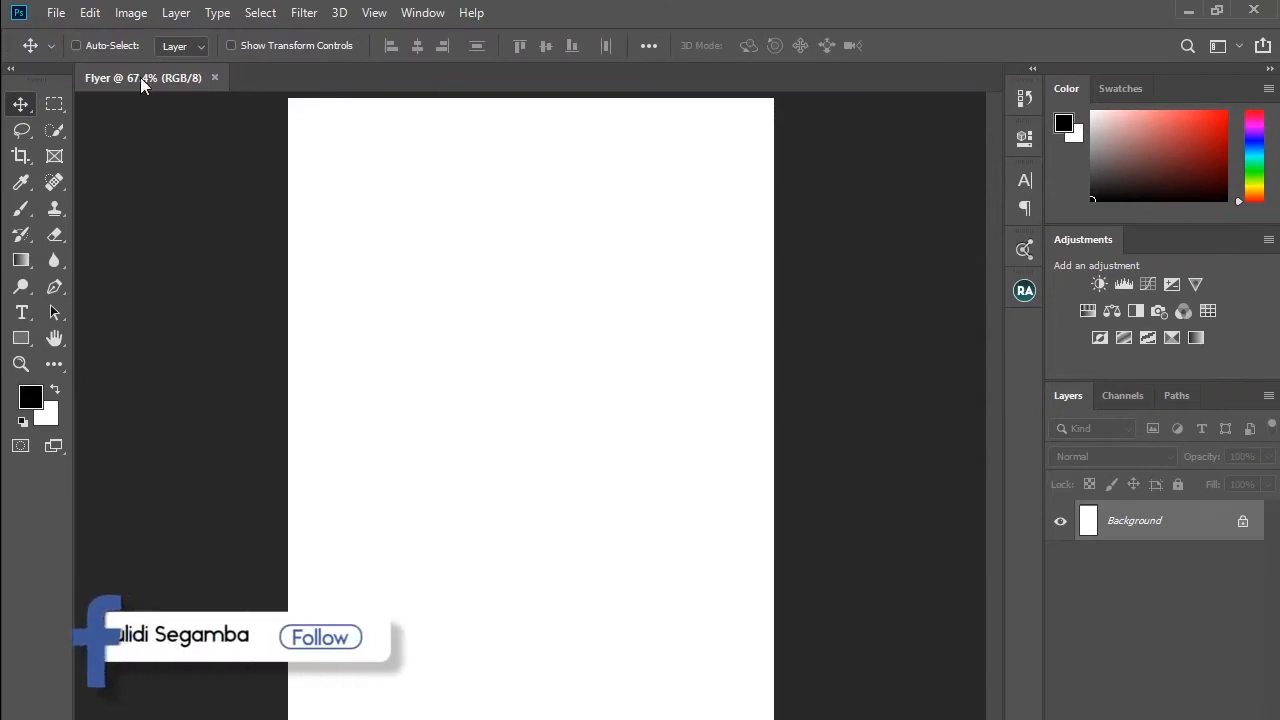
Step: Place the linked photo pexels-ganimat-pashazade-9926161 from Pictures and scale it up to fill the canvas
click(50, 13)
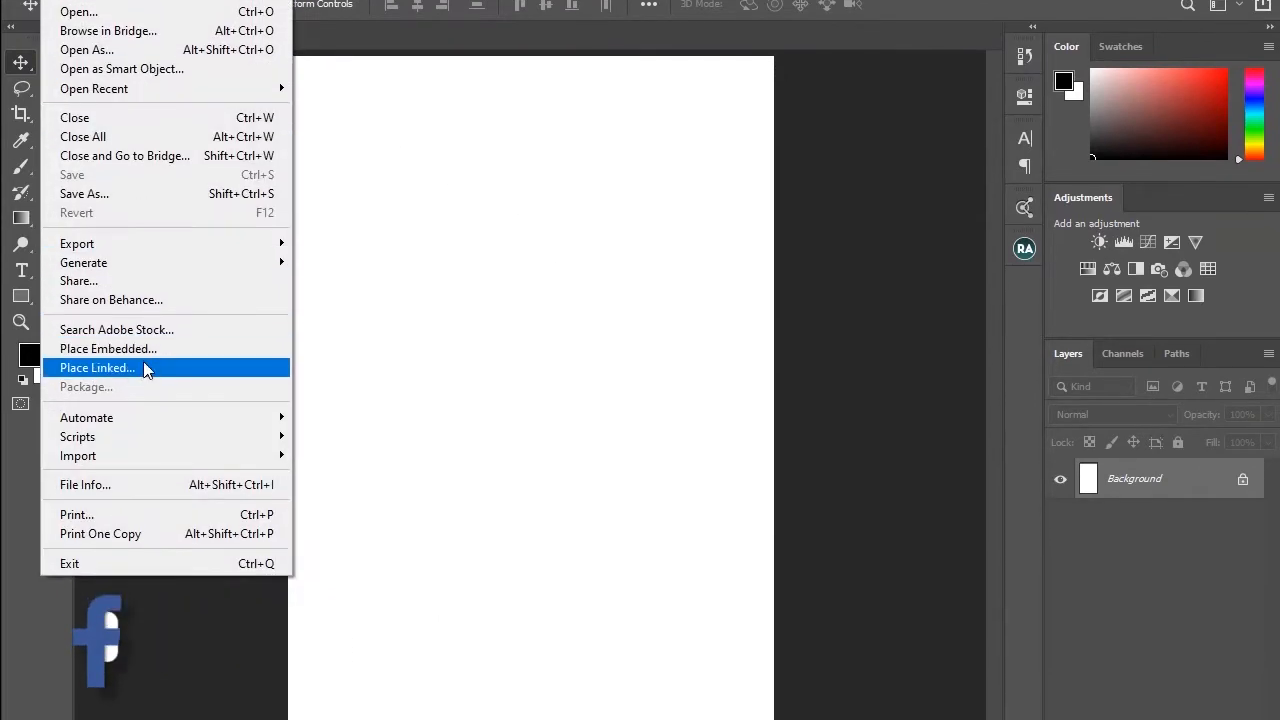
click(143, 410)
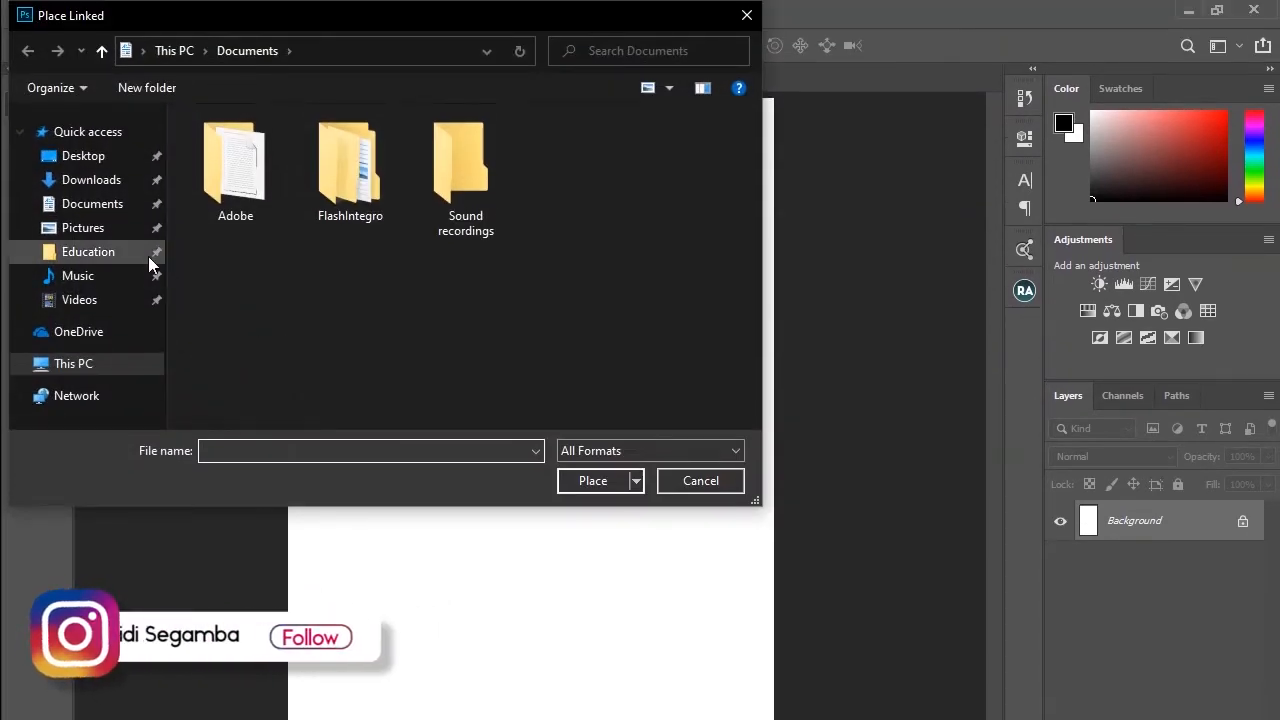
click(83, 227)
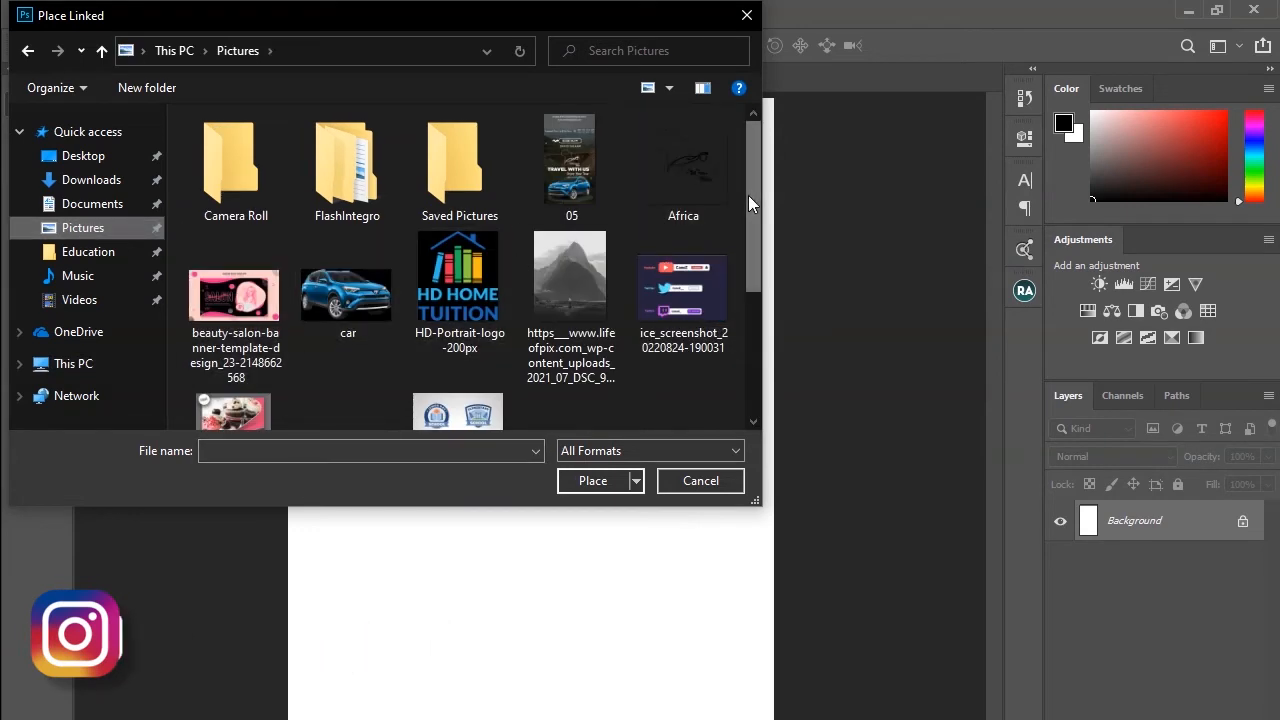
drag(750, 195, 754, 345)
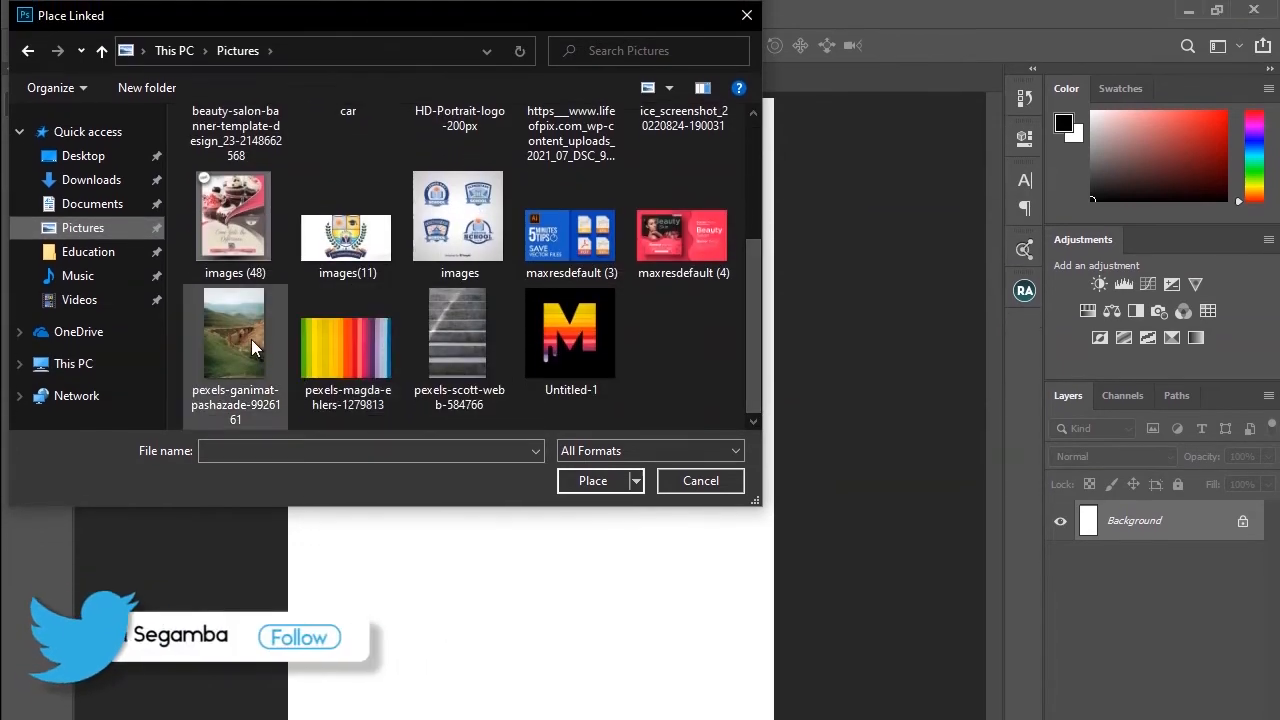
click(235, 328)
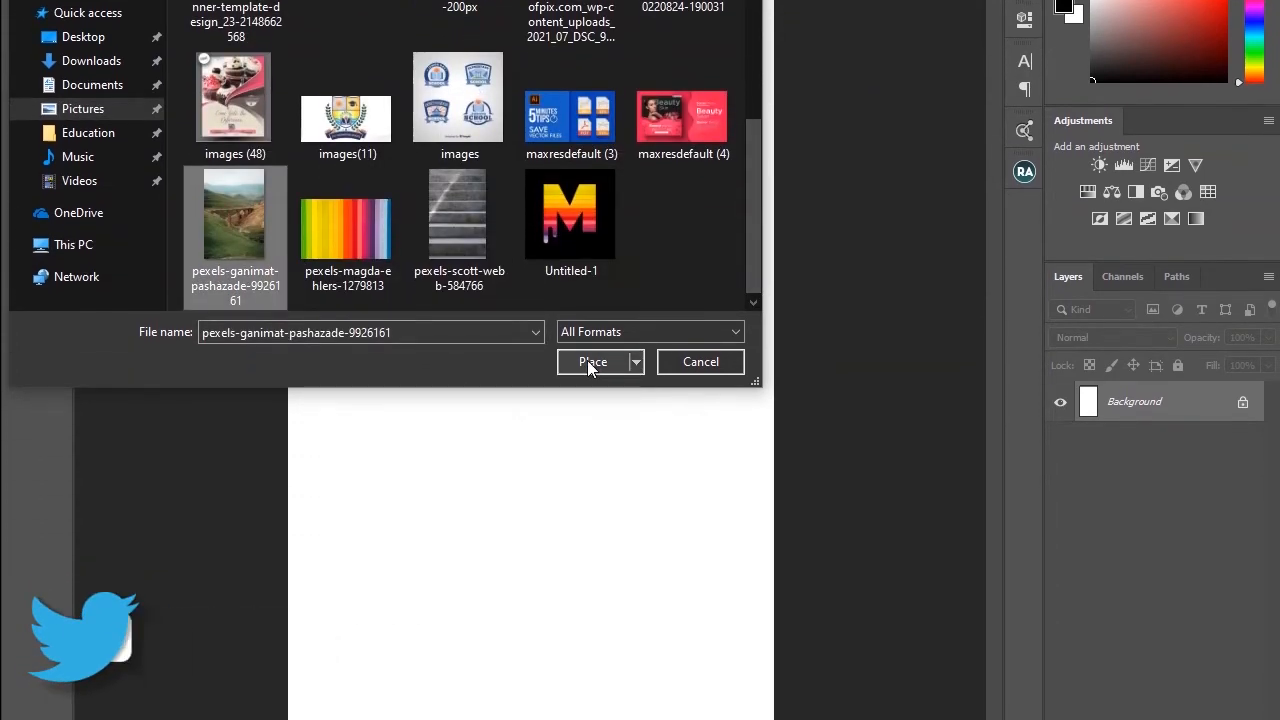
click(590, 401)
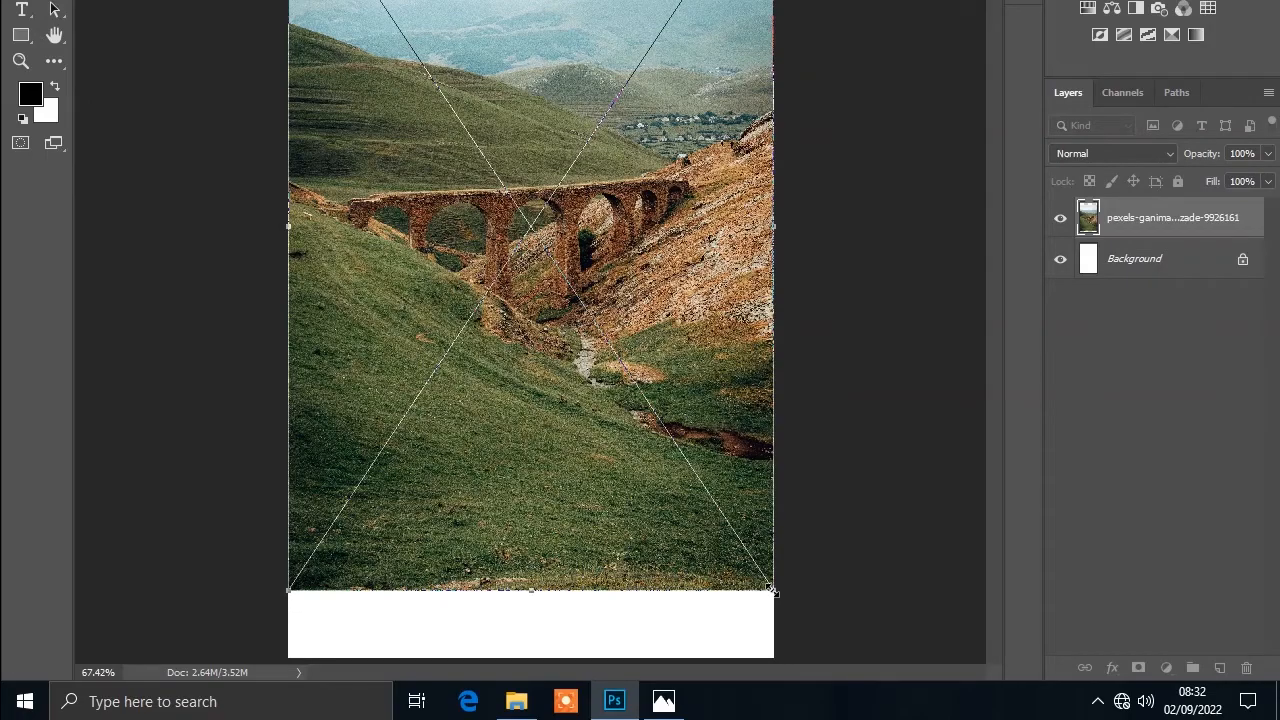
drag(771, 591, 799, 670)
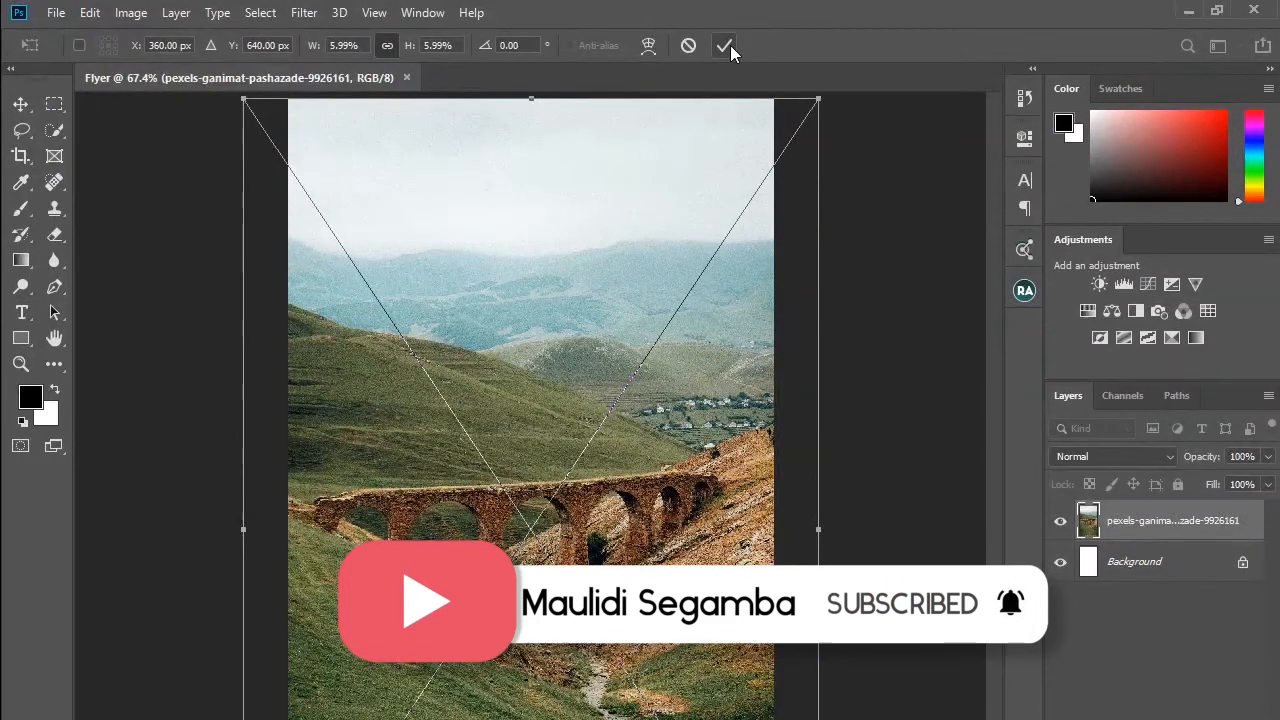
click(729, 46)
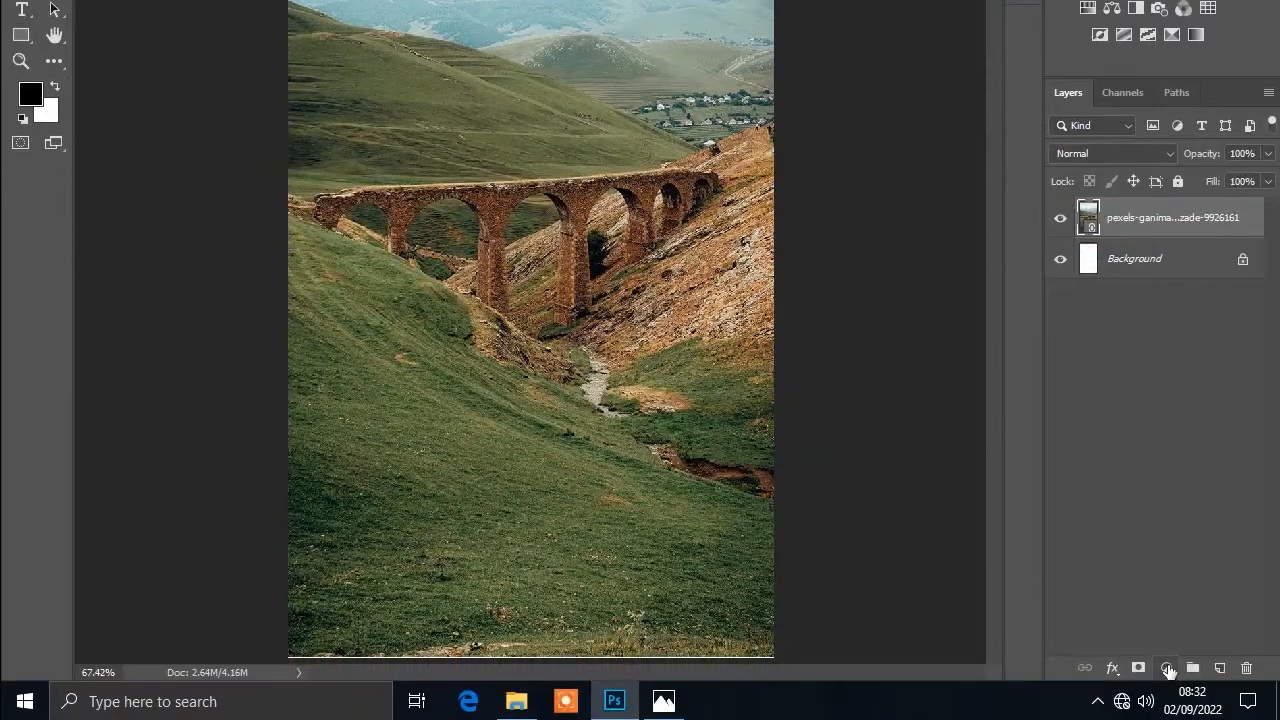
Step: Add a black Solid Color fill layer above the photo and set its opacity to 65%
click(1167, 668)
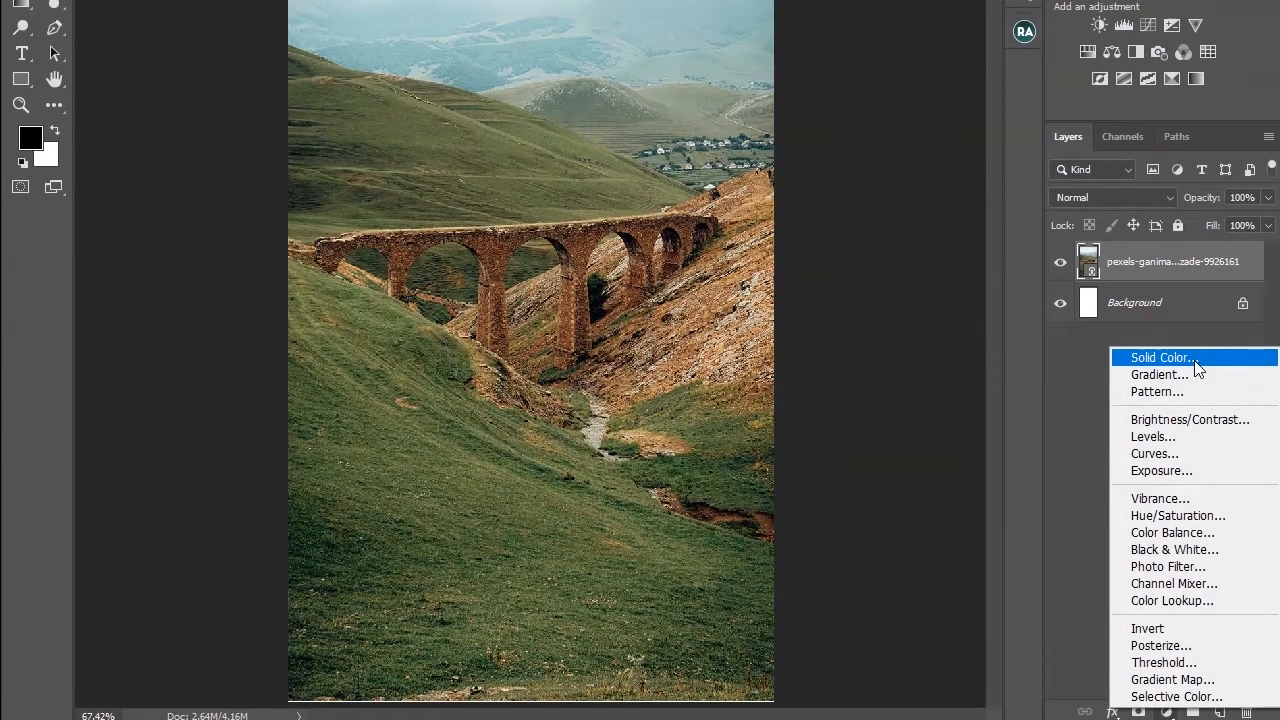
click(1160, 357)
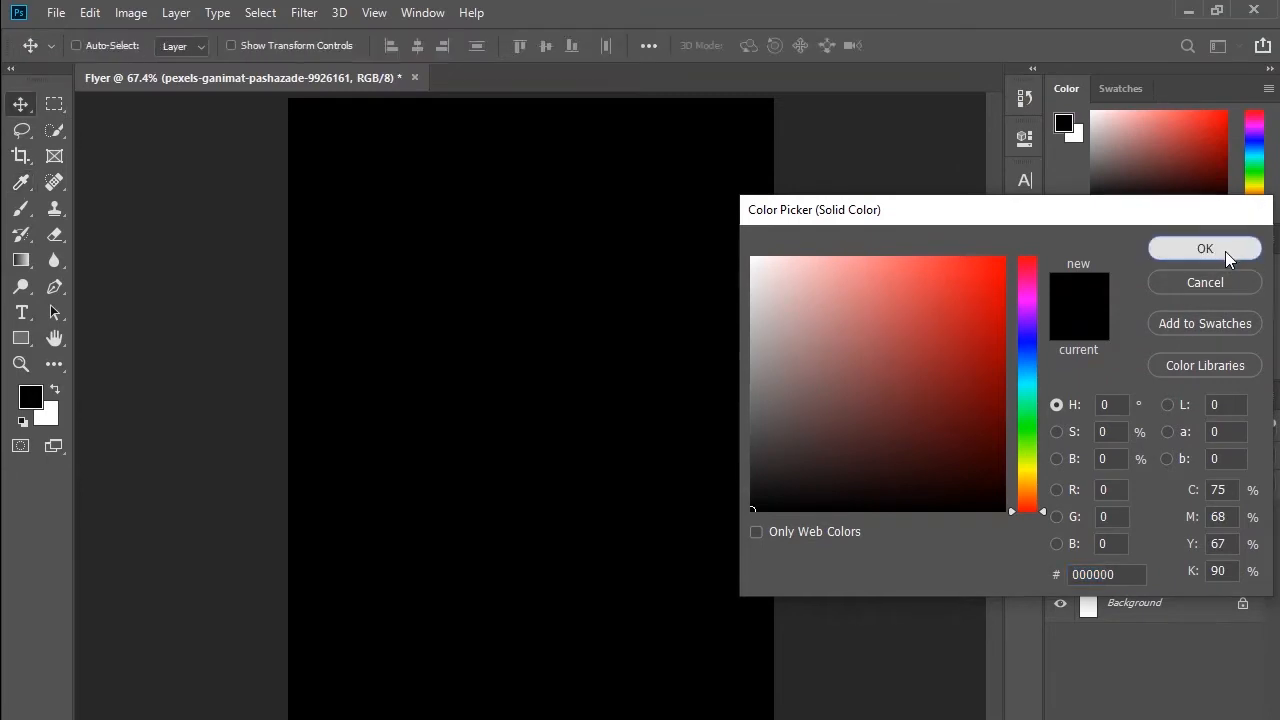
click(1205, 102)
click(1244, 364)
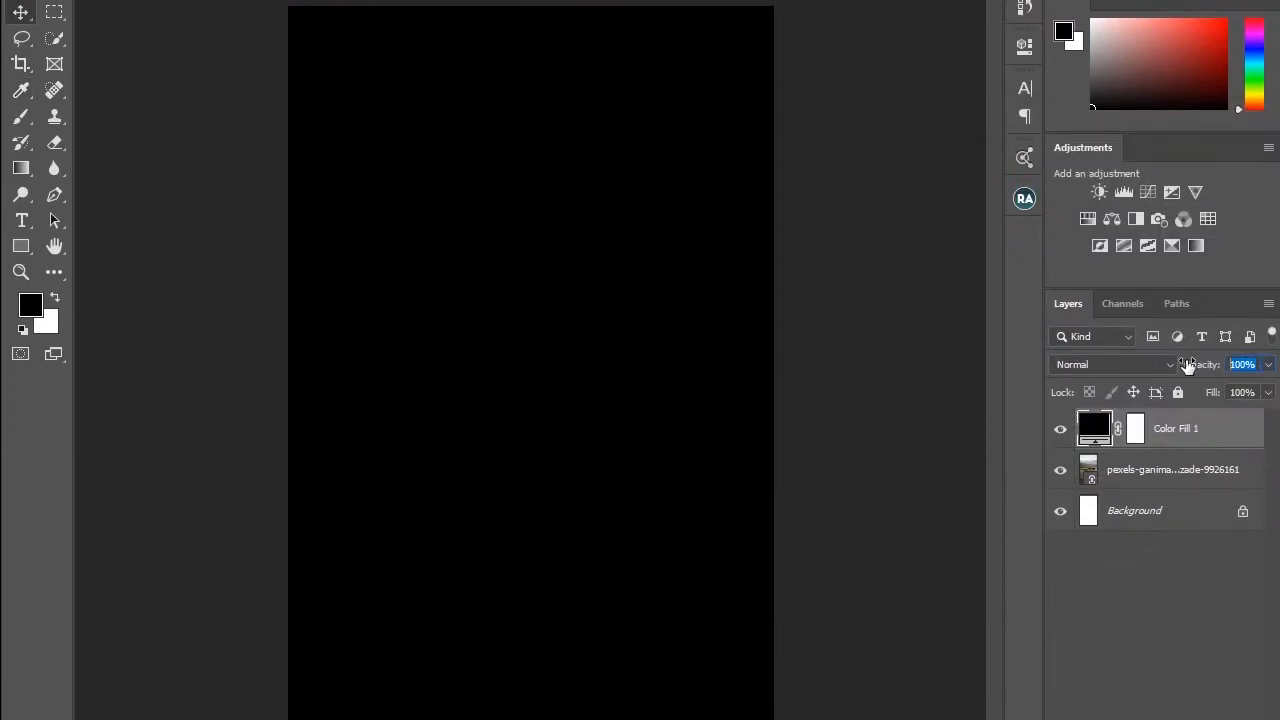
text(65)
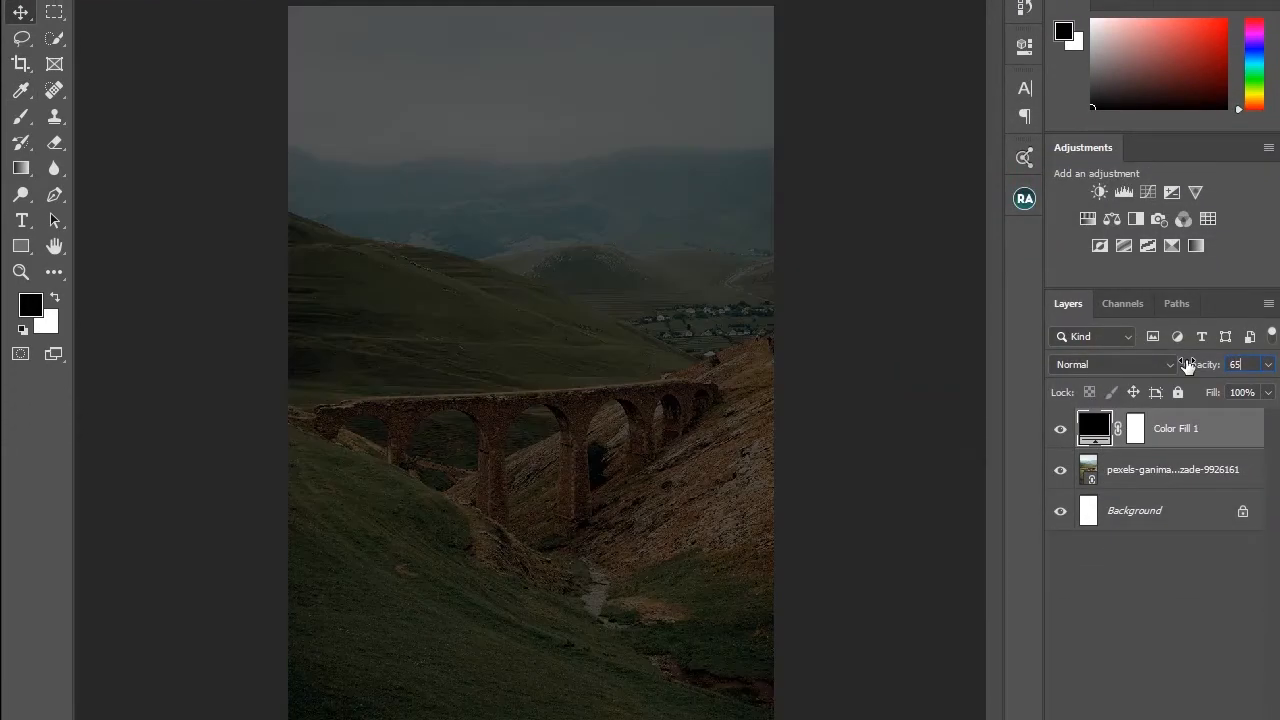
key(Return)
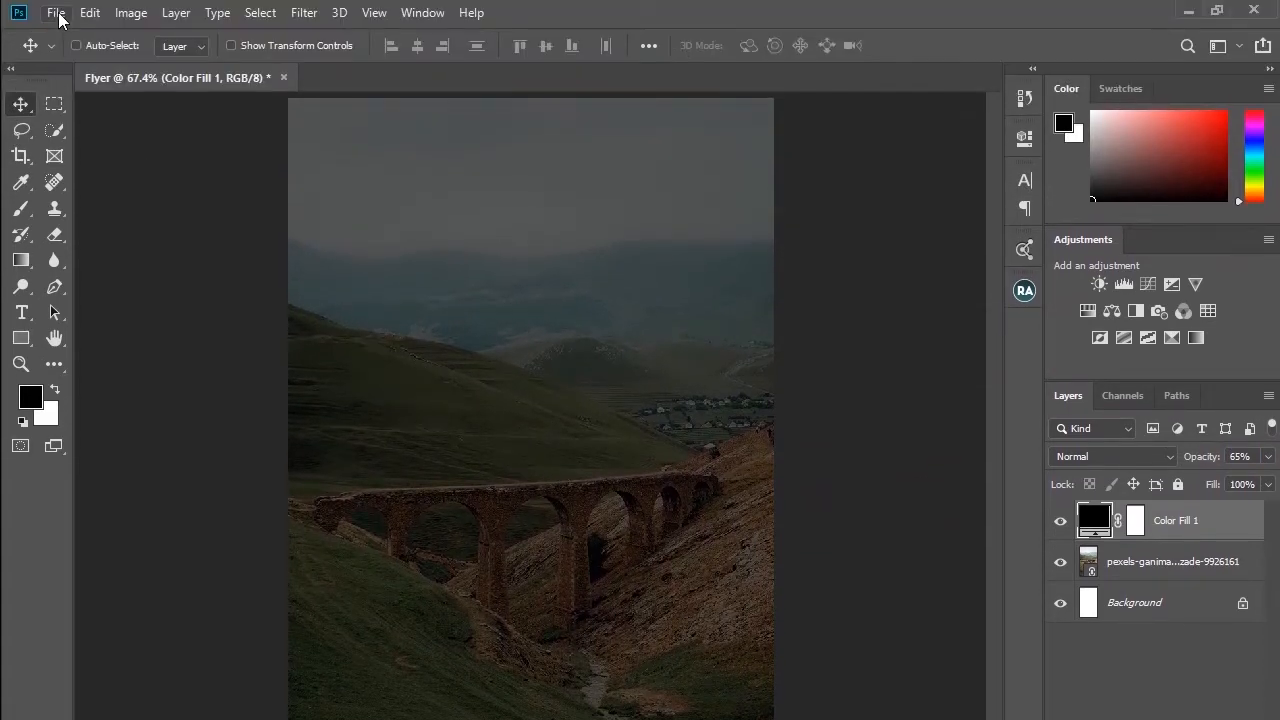
Step: Place the linked car image from Pictures and flip it horizontally
click(57, 13)
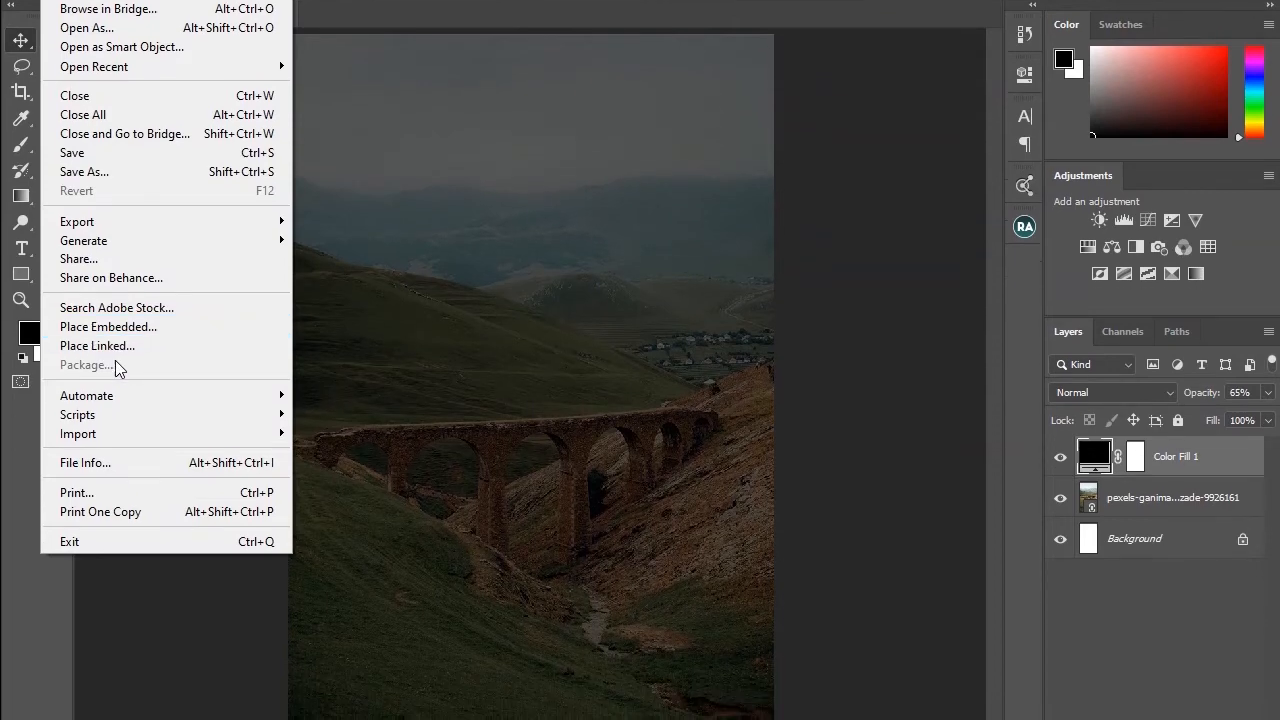
click(125, 418)
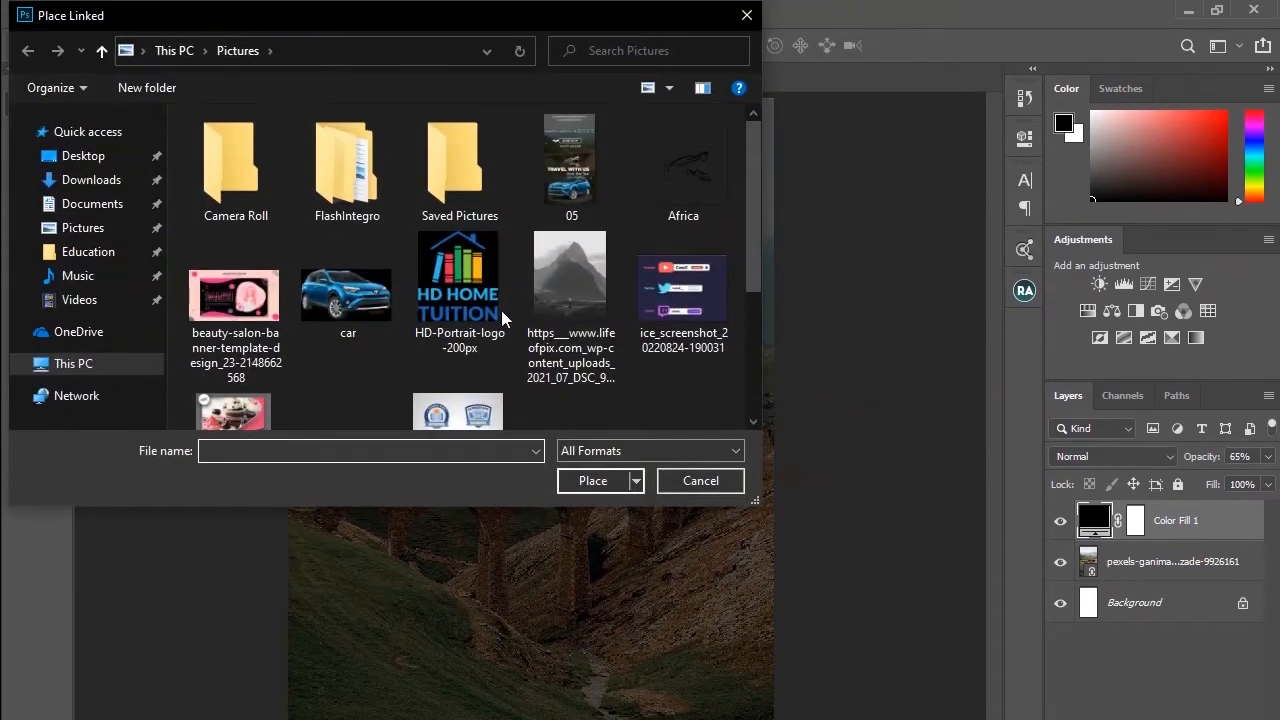
click(357, 298)
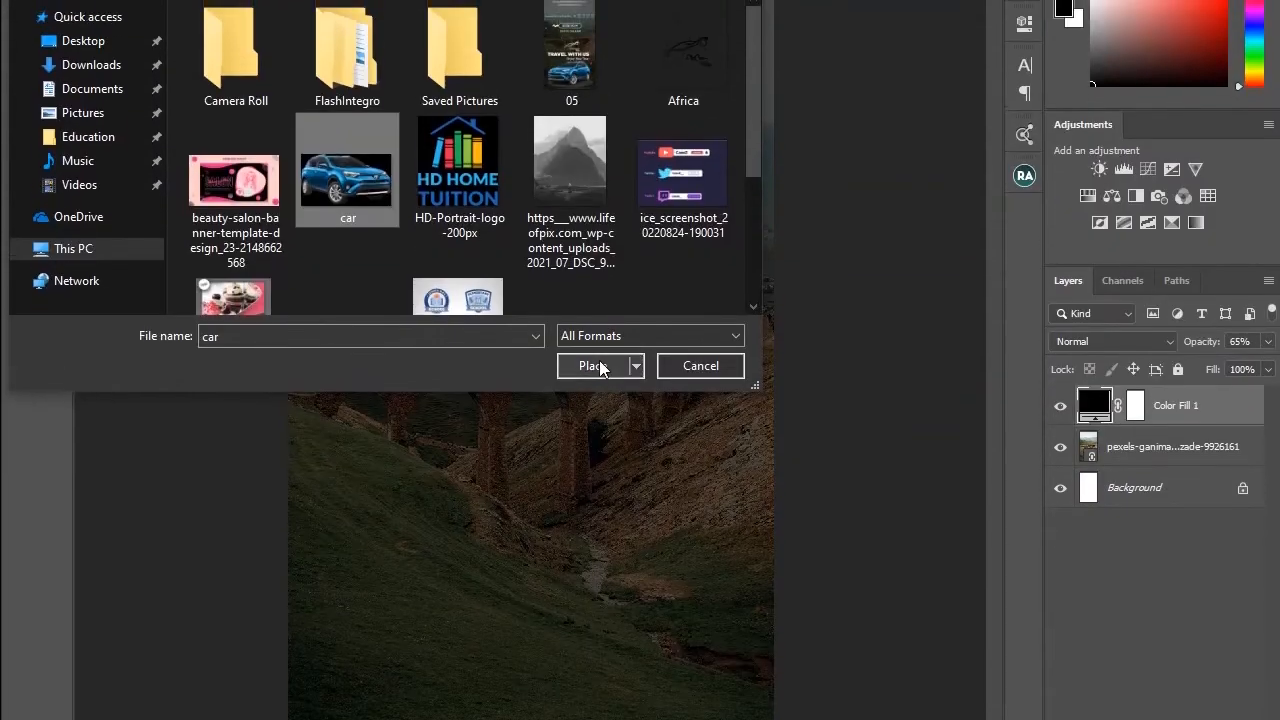
click(593, 480)
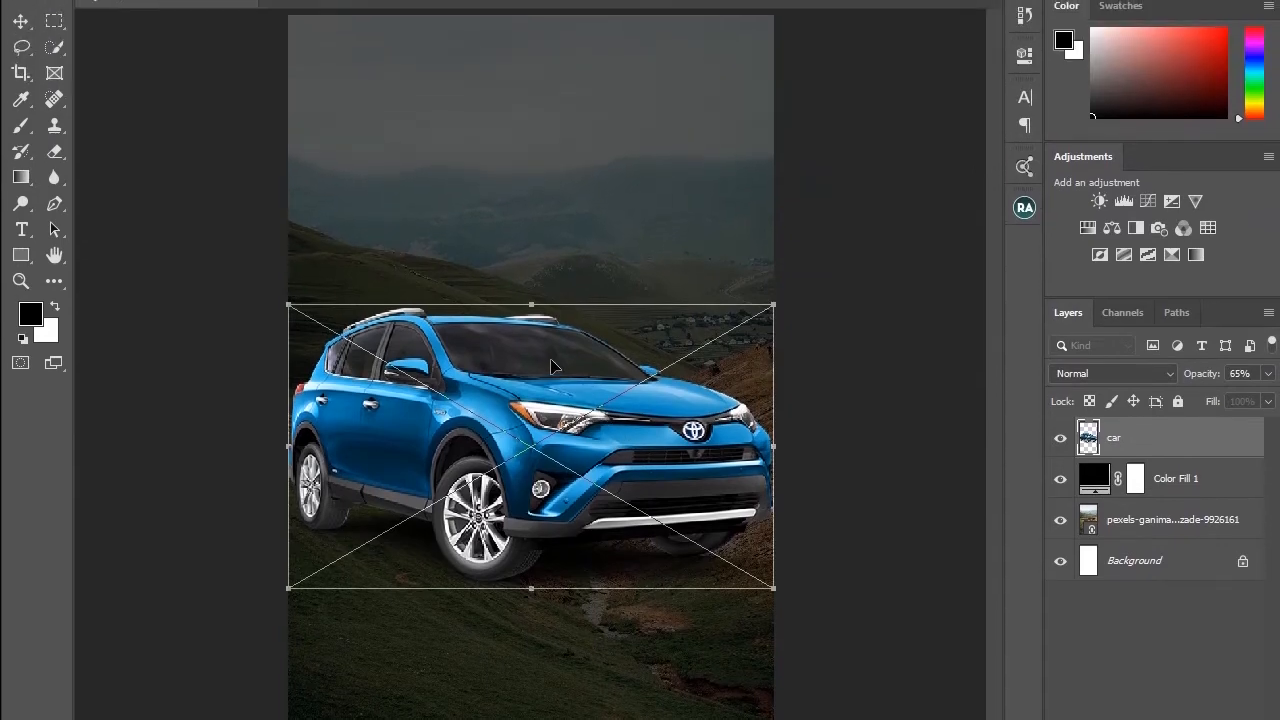
right_click(556, 263)
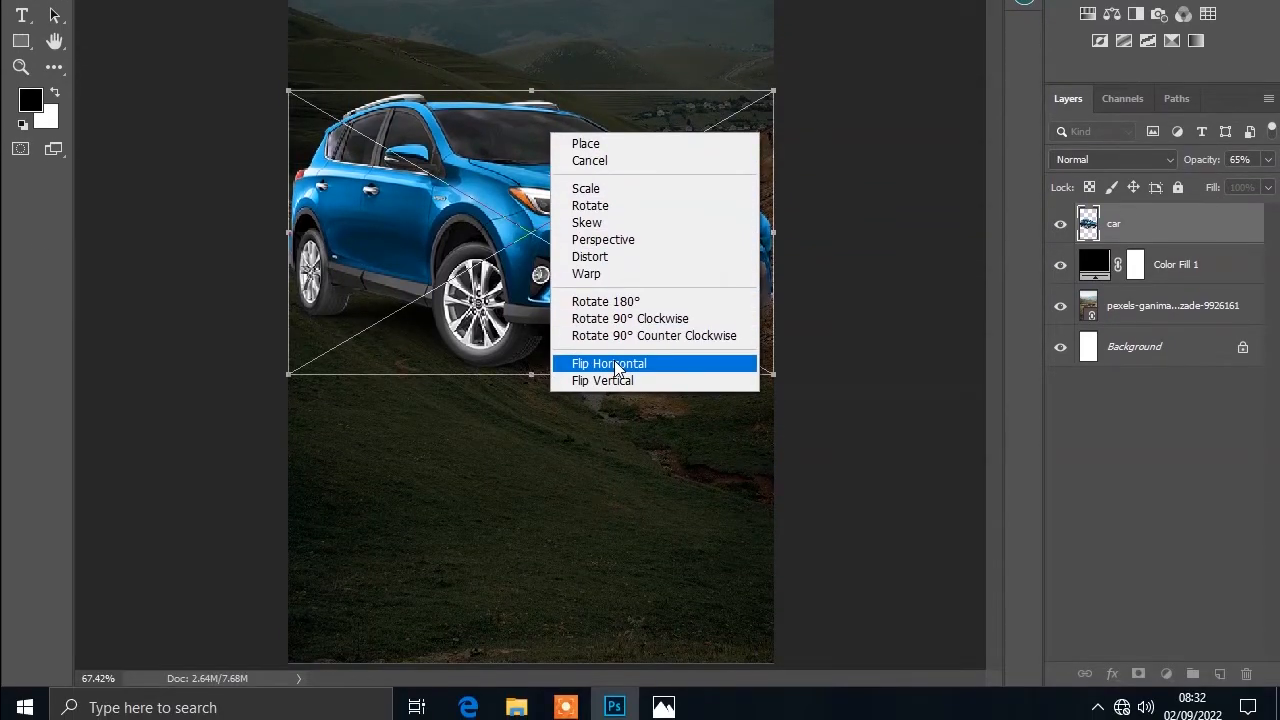
click(614, 364)
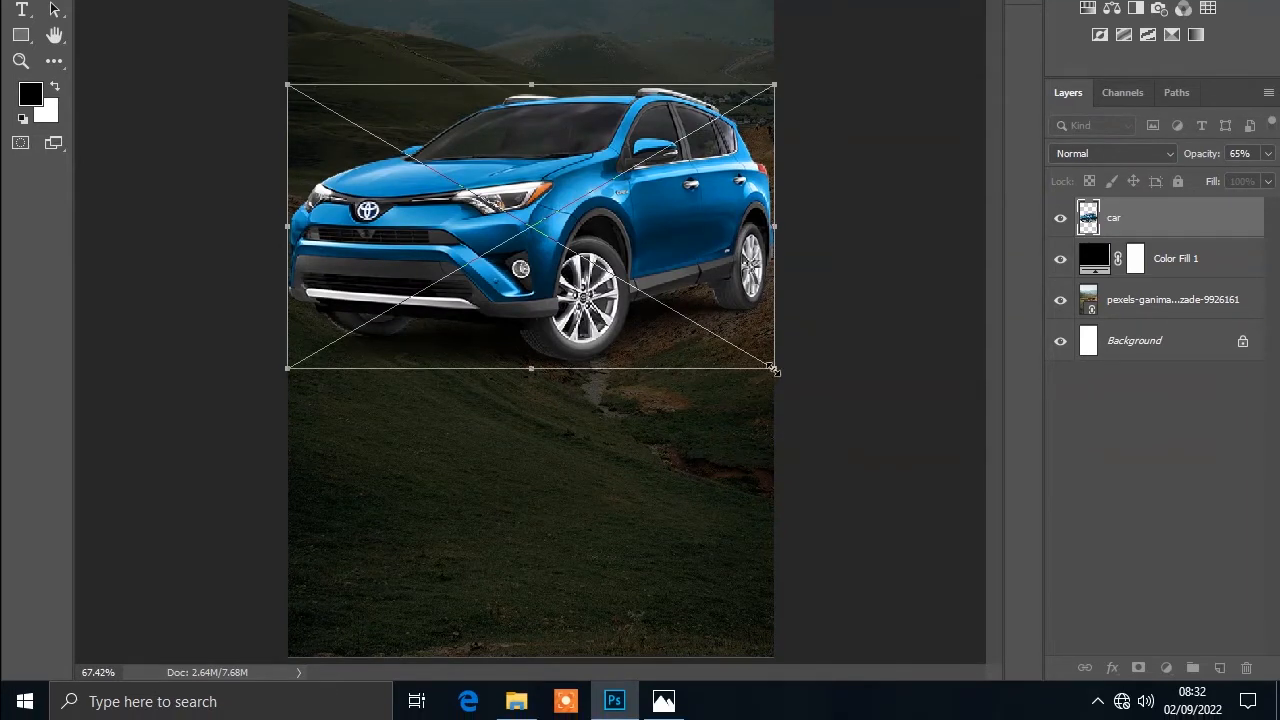
Step: Scale the car down to 24% and move it toward the bottom of the flyer
drag(773, 369, 736, 361)
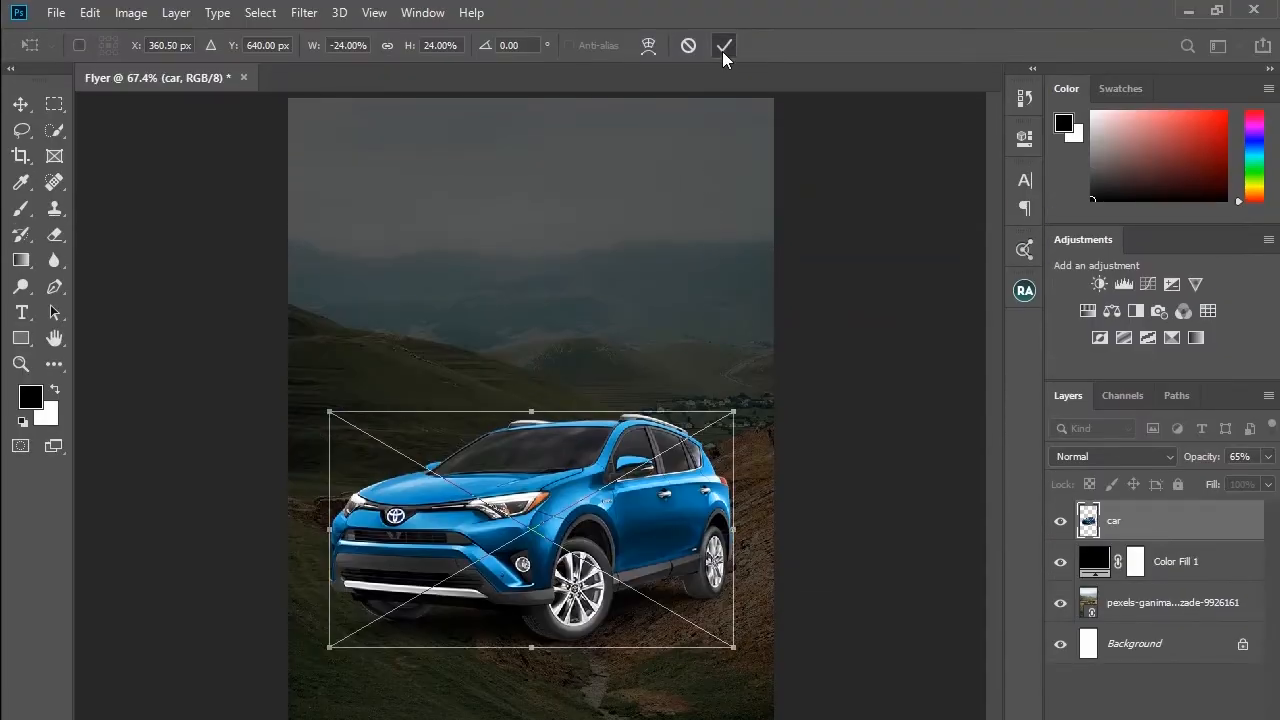
click(722, 51)
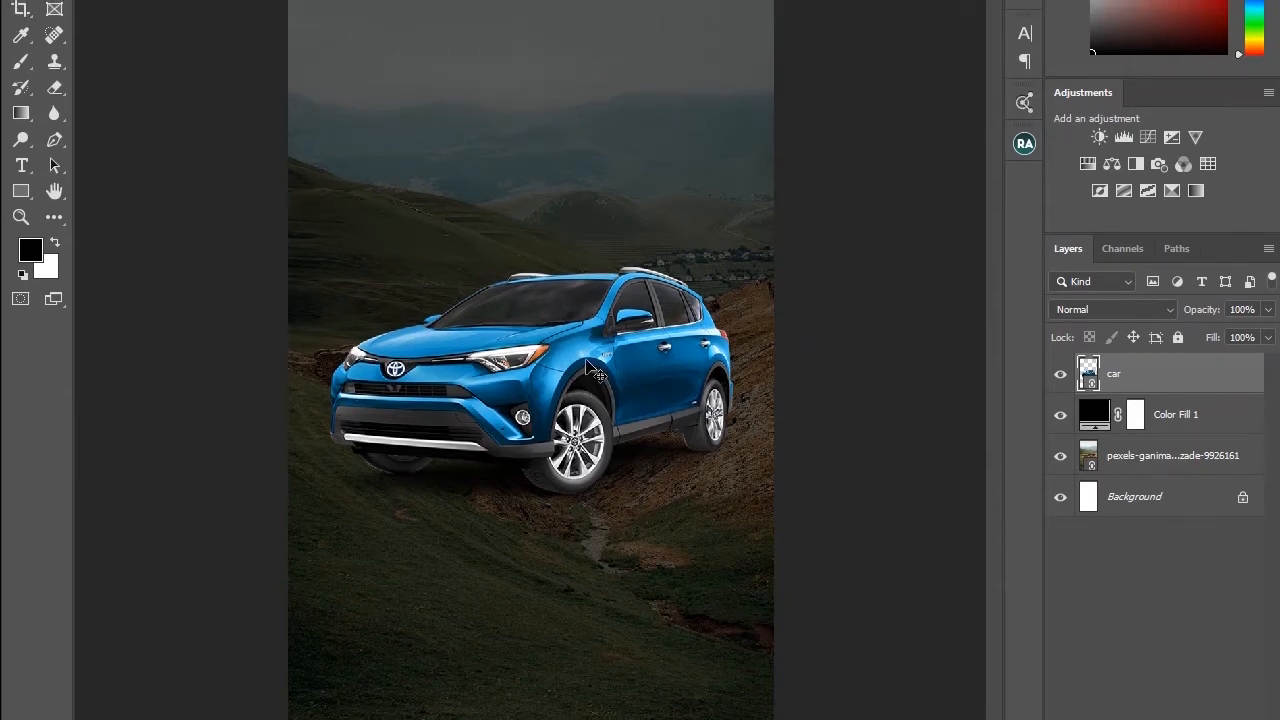
drag(586, 361, 572, 470)
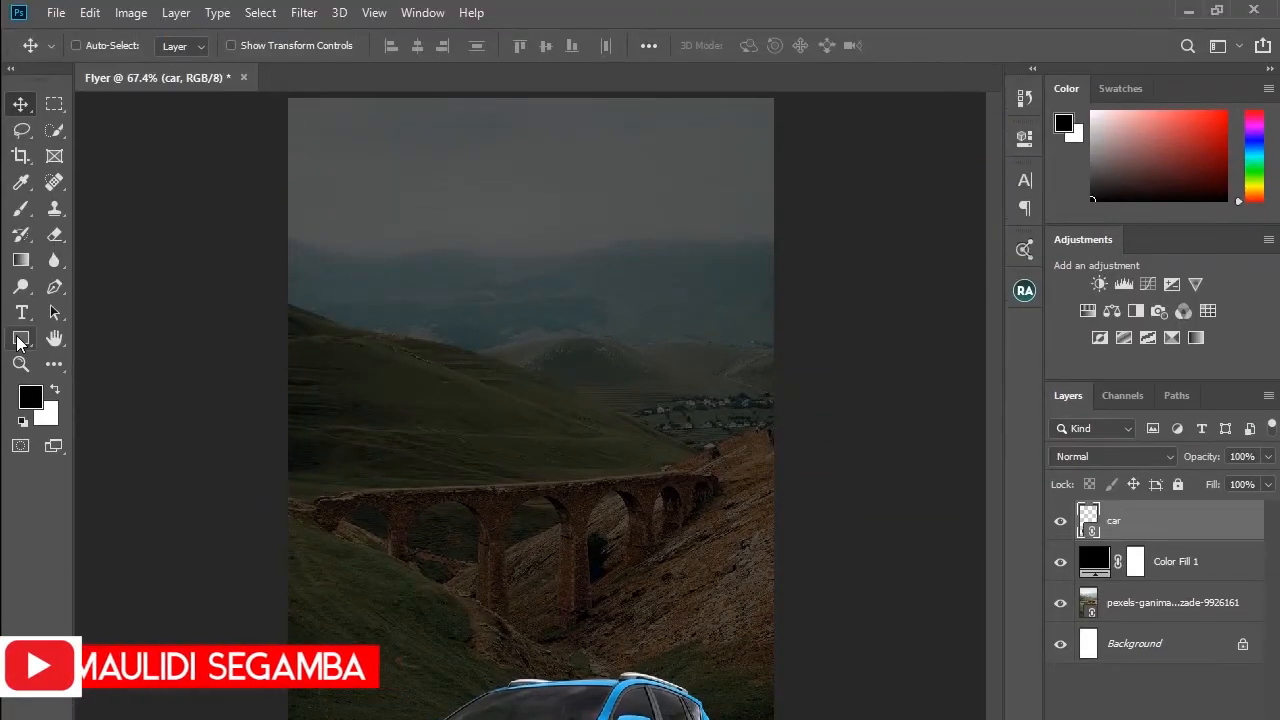
Step: Draw a white circle about 523 px wide with the Ellipse tool in the middle of the flyer
click(20, 37)
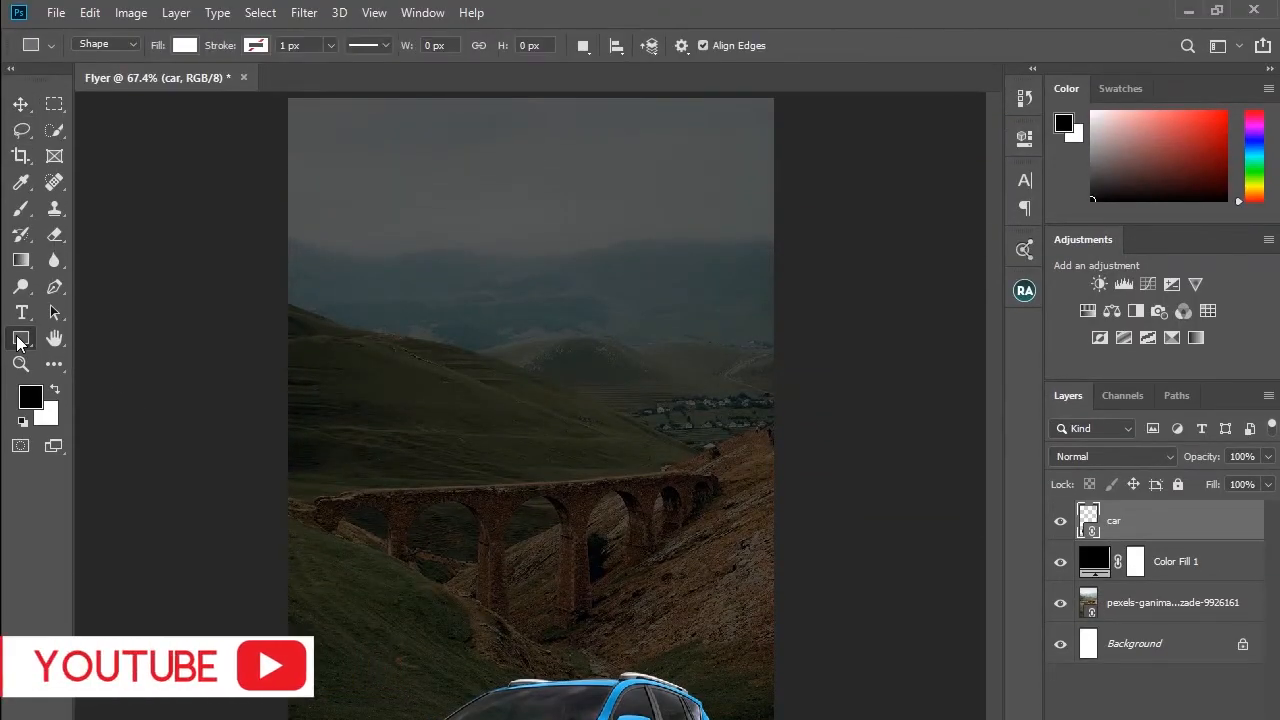
right_click(20, 340)
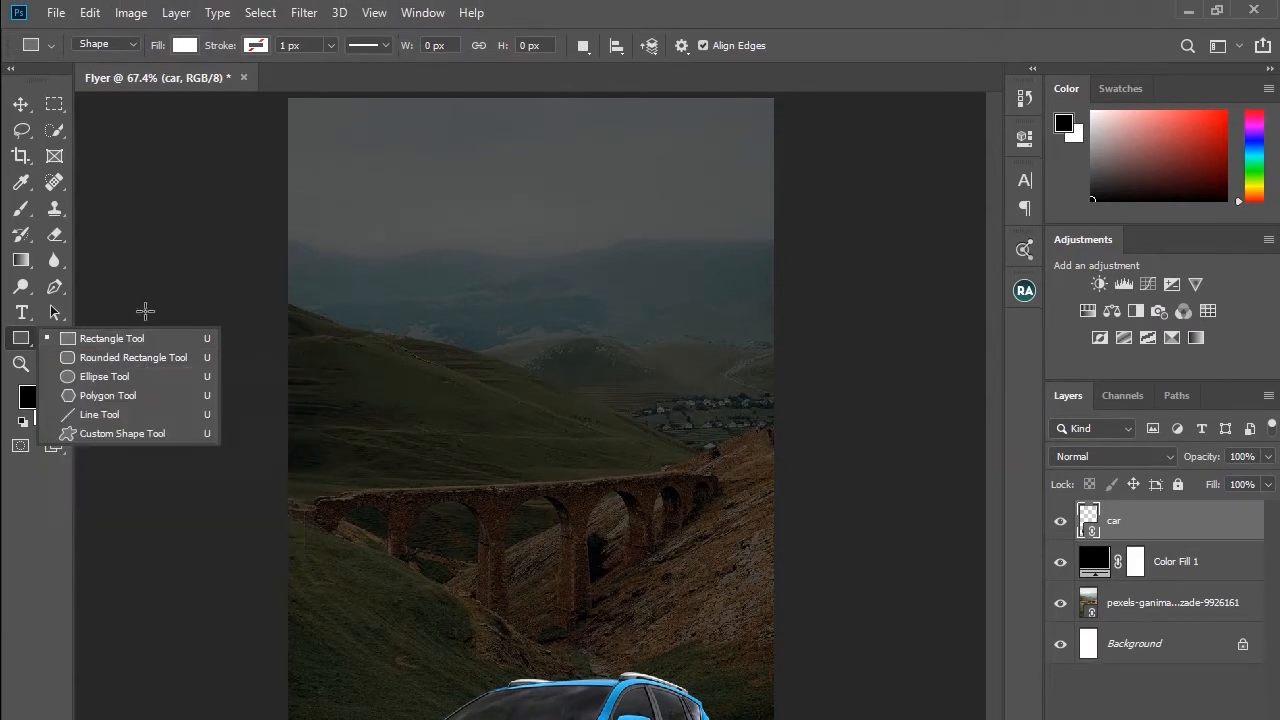
click(110, 376)
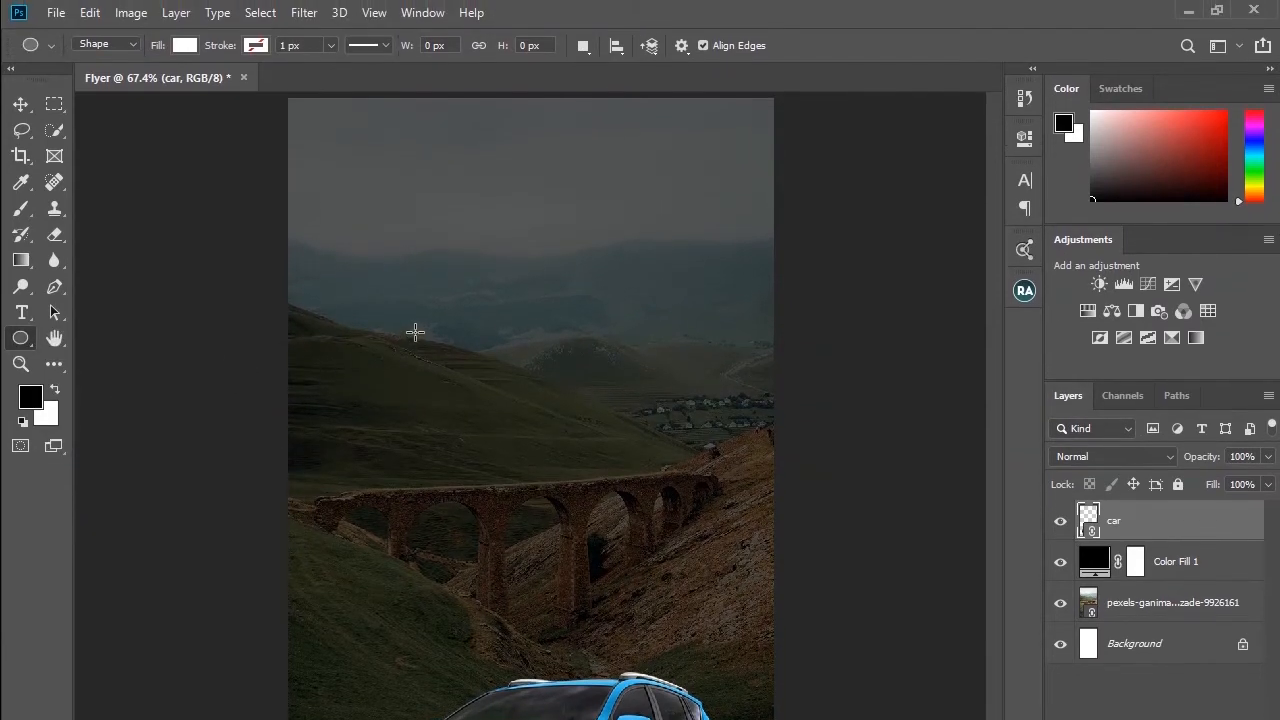
drag(423, 317, 624, 588)
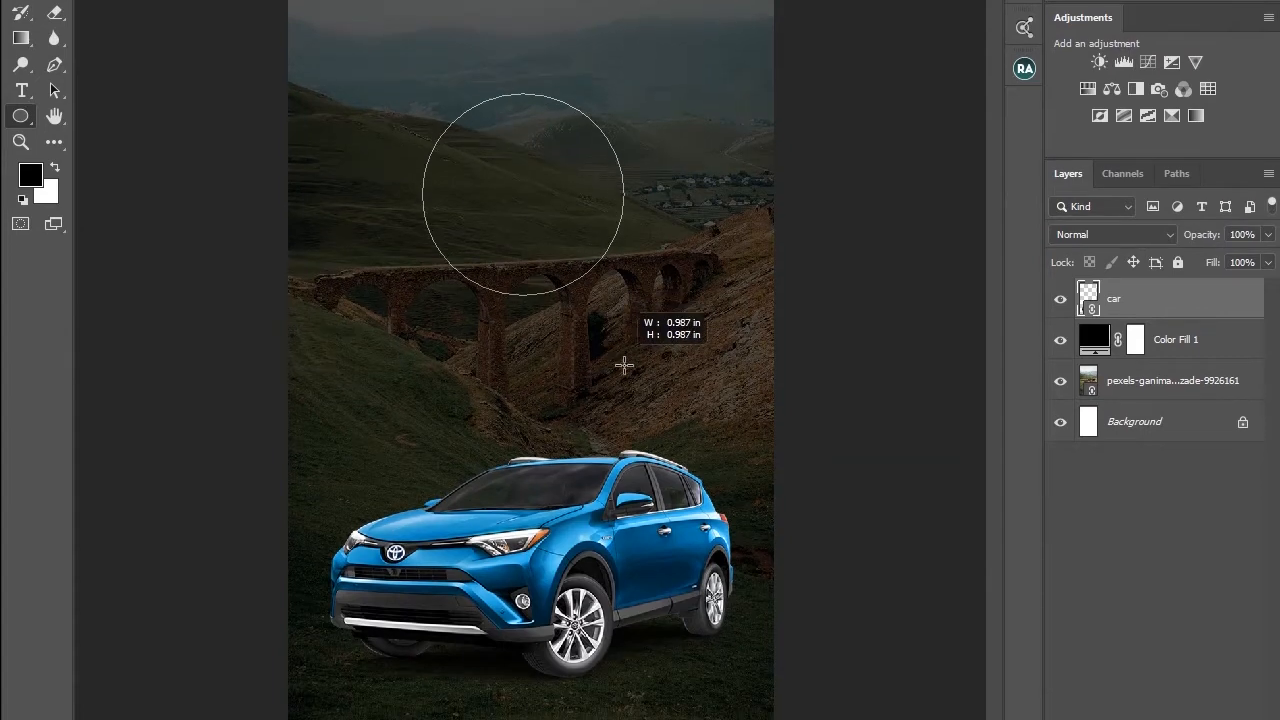
drag(624, 366, 749, 526)
drag(749, 446, 775, 477)
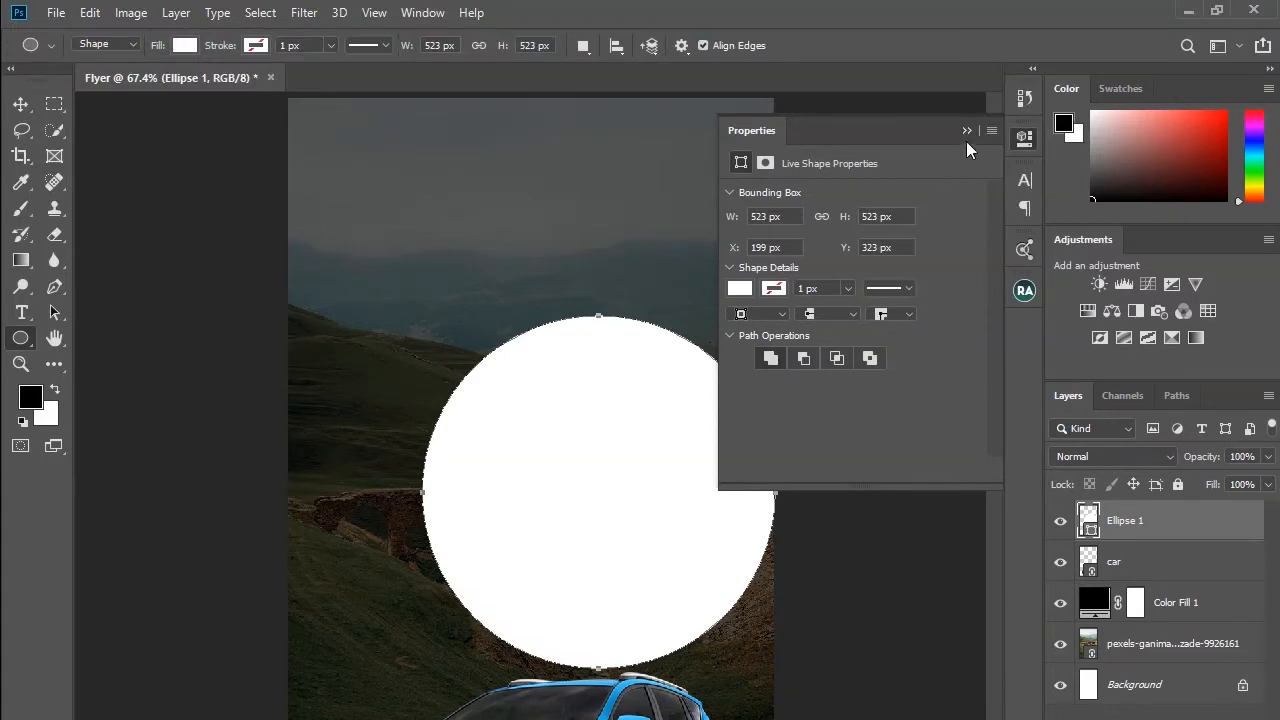
click(966, 131)
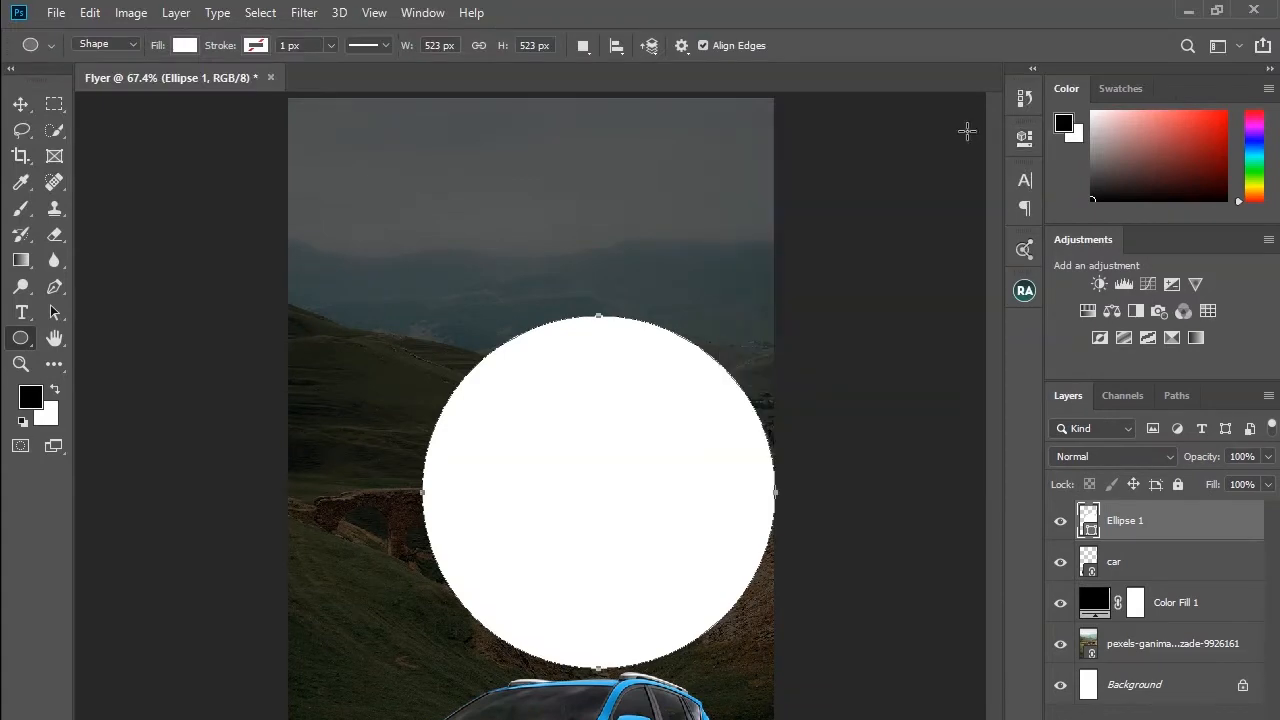
Step: Move the circle down over the car and squash it to about 32% height into a flat oval
click(22, 107)
drag(663, 494, 591, 693)
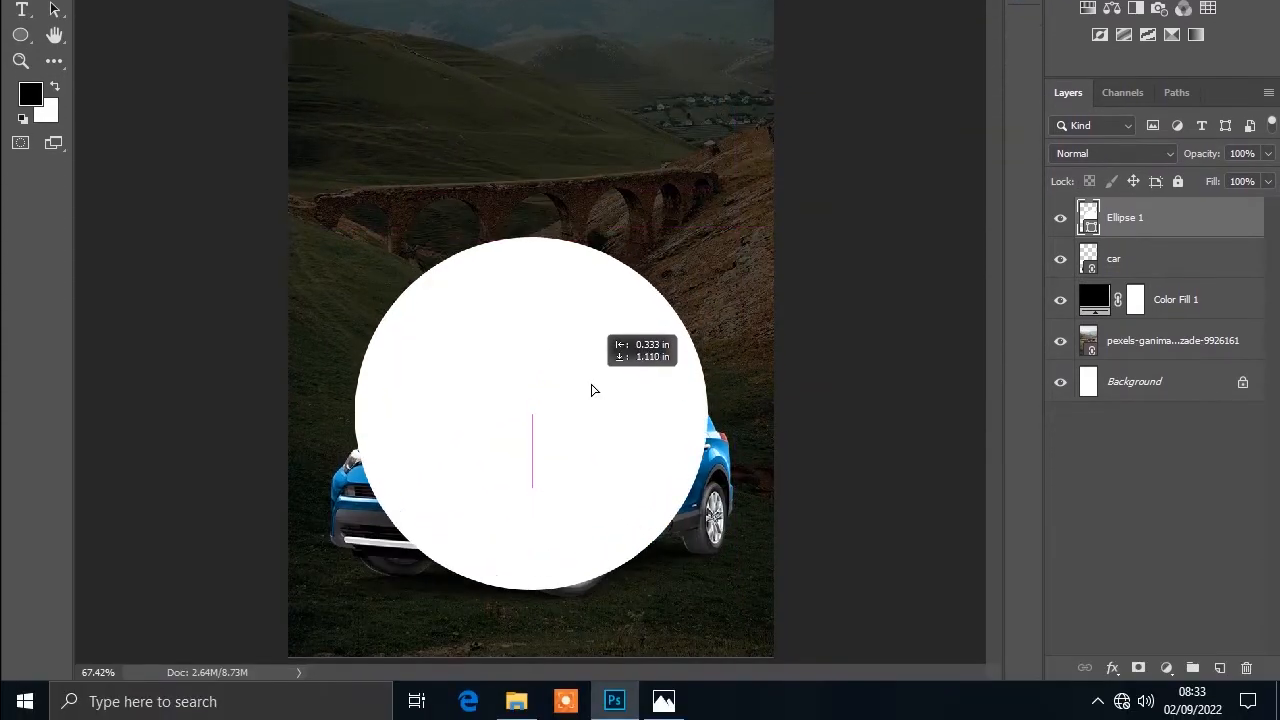
drag(591, 389, 594, 428)
key(ctrl+t)
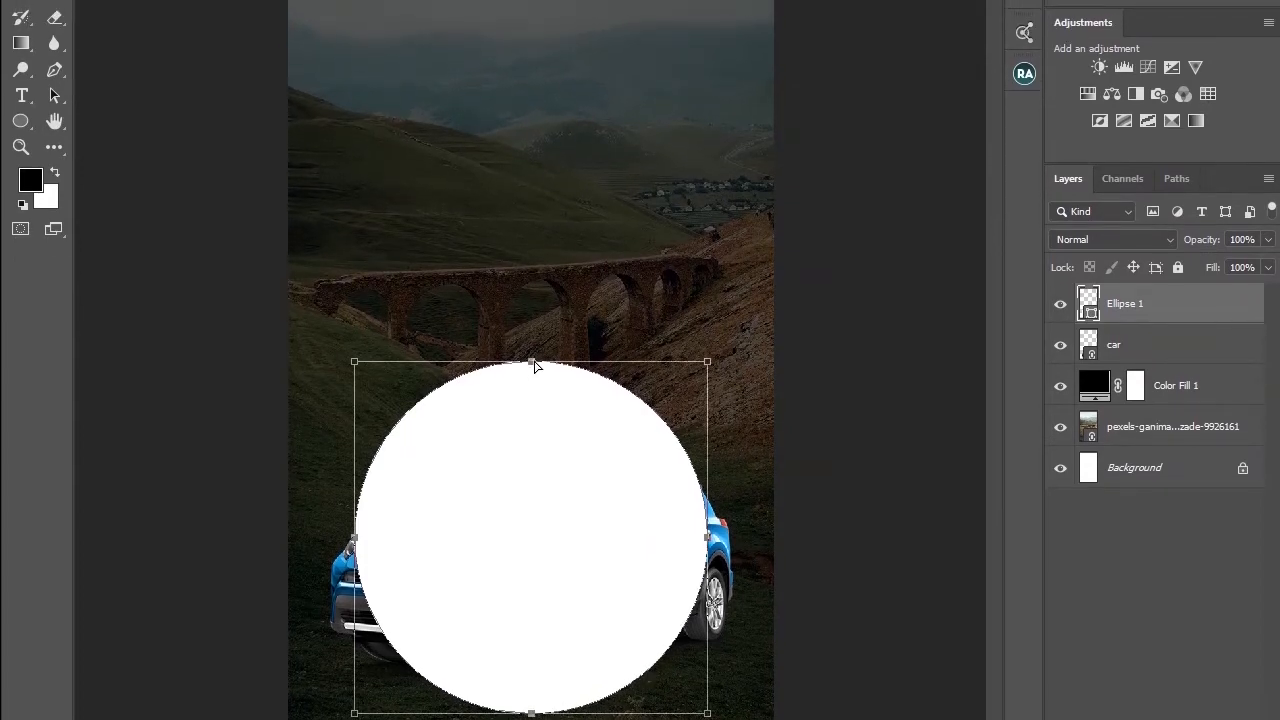
drag(533, 366, 531, 518)
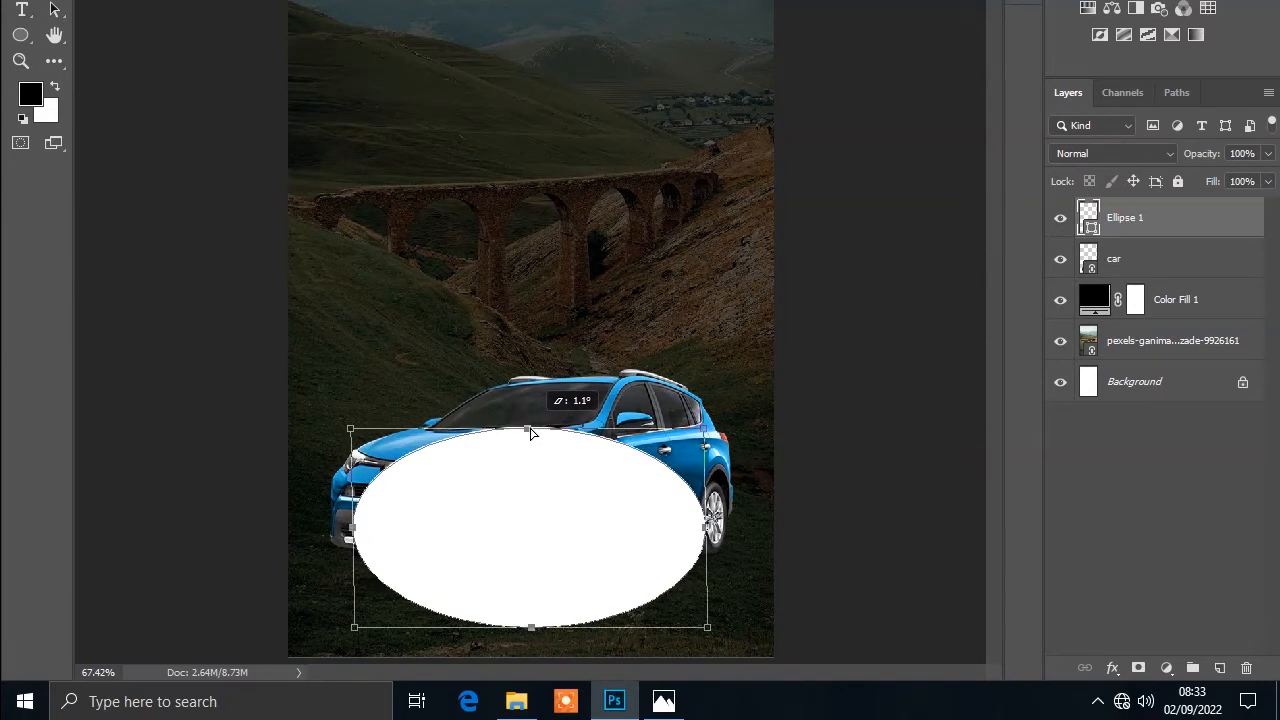
drag(531, 432, 541, 517)
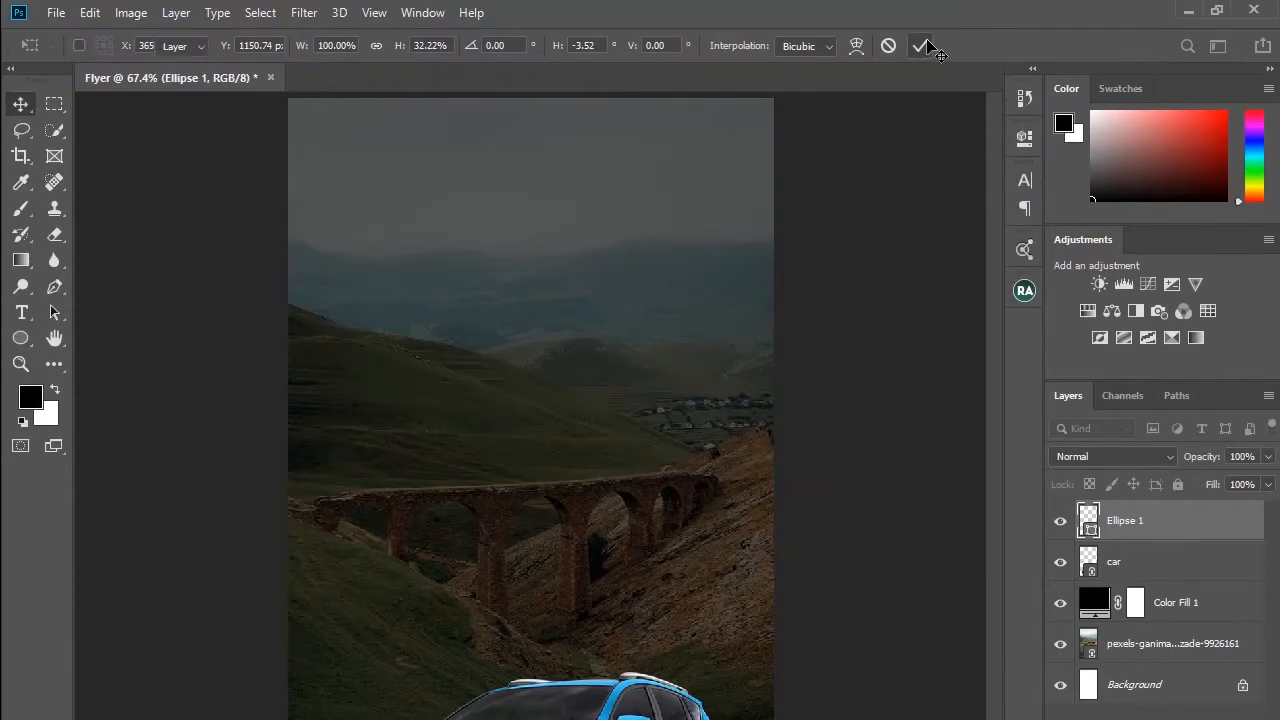
click(926, 44)
Step: Move the oval's layer beneath the car, then enlarge the oval and nudge it up and right under the wheels
drag(1165, 367, 1165, 415)
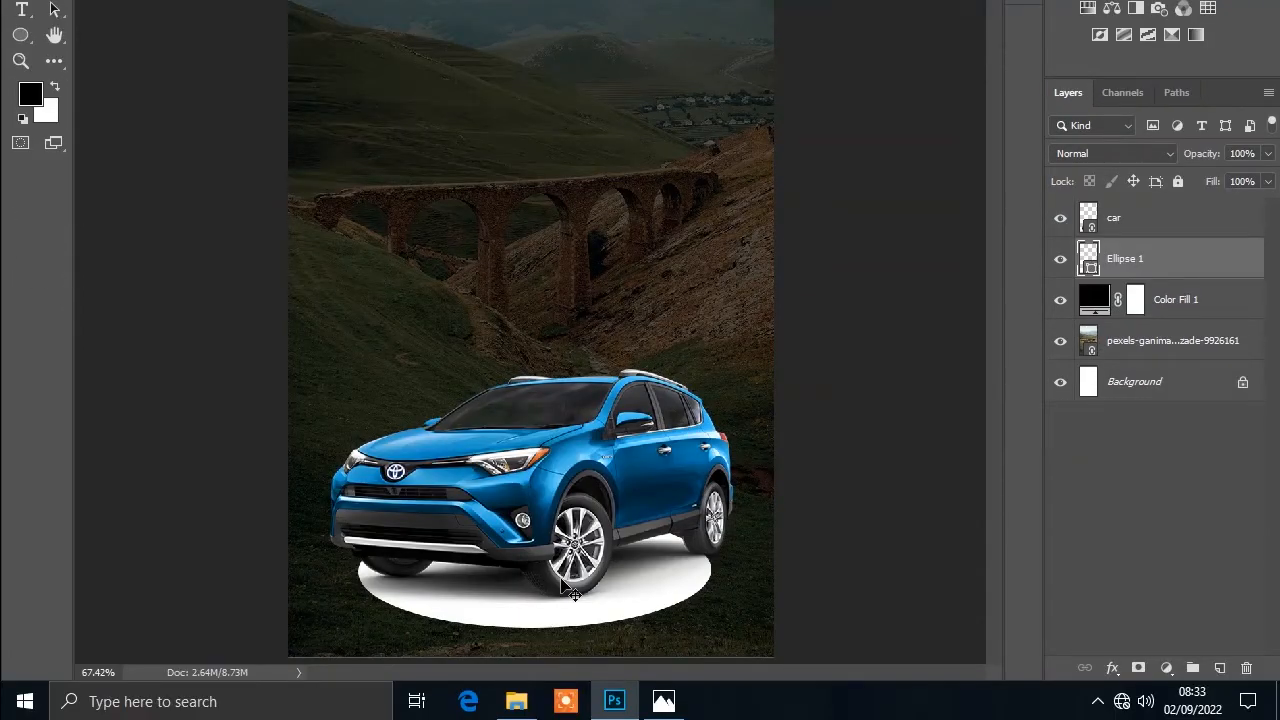
key(ctrl+t)
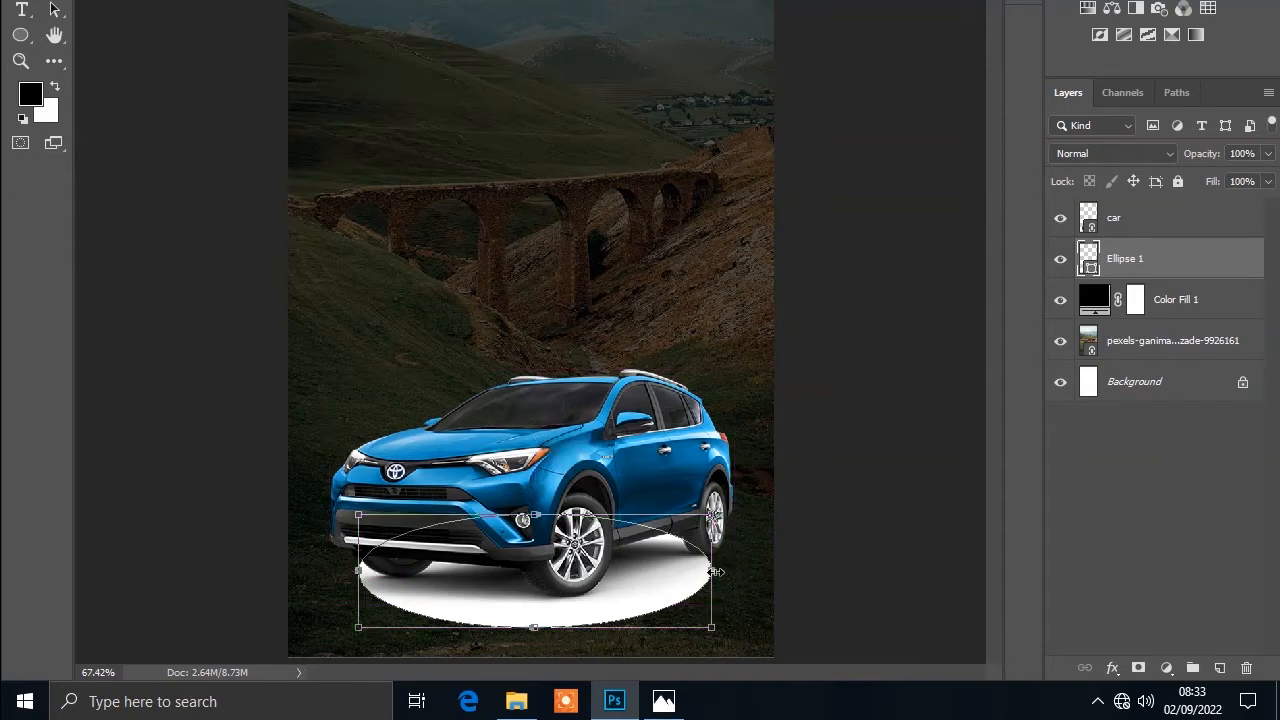
drag(712, 628, 733, 637)
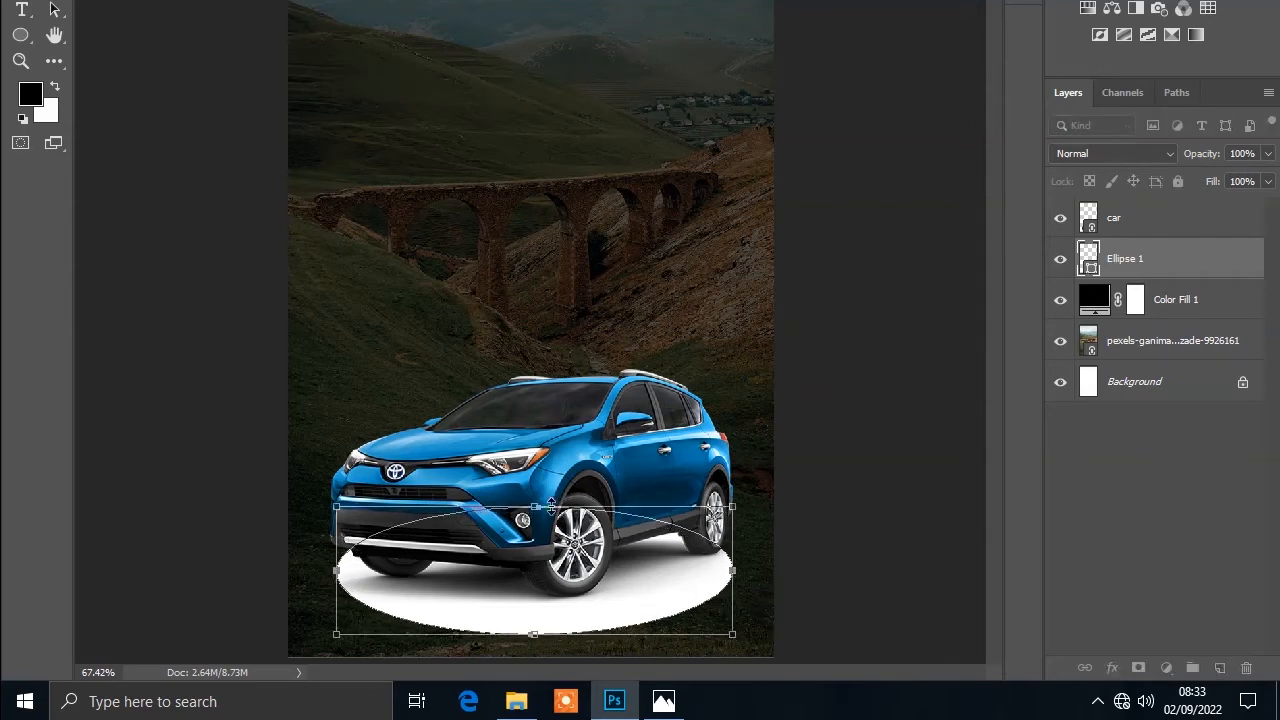
drag(538, 506, 536, 527)
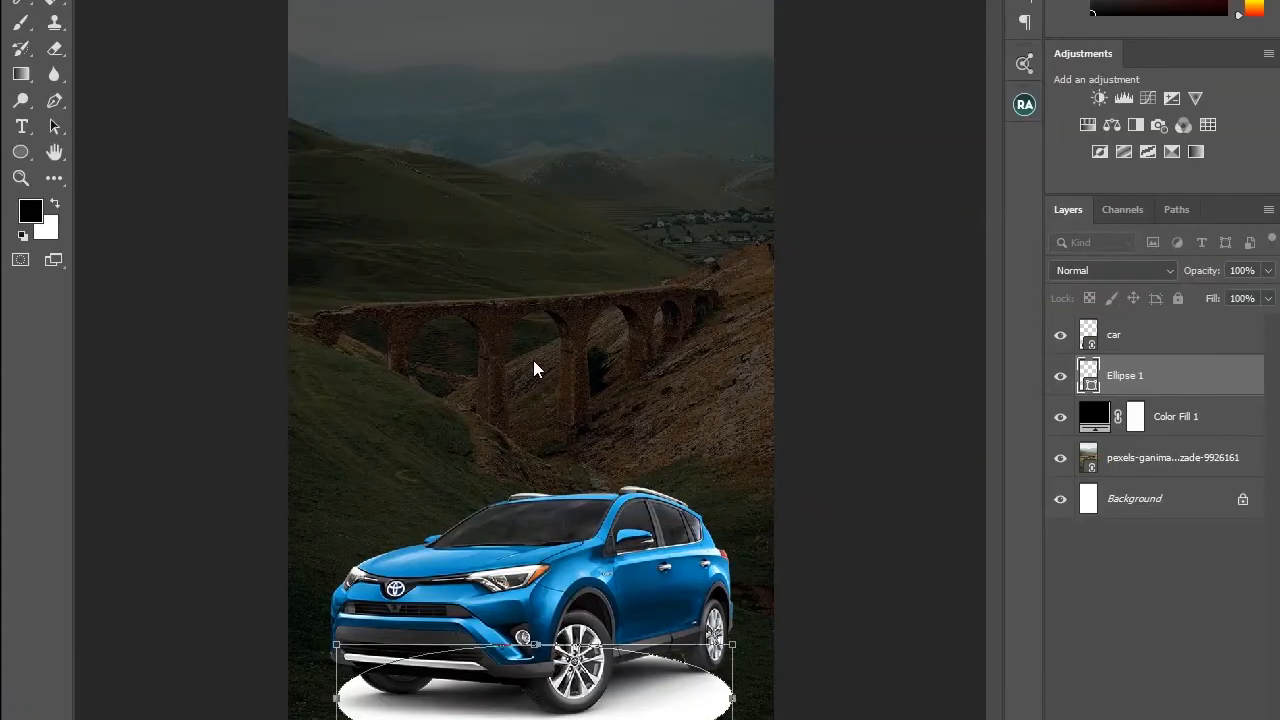
key(Up)
key(Up)
key(Up)
key(Up)
key(Up)
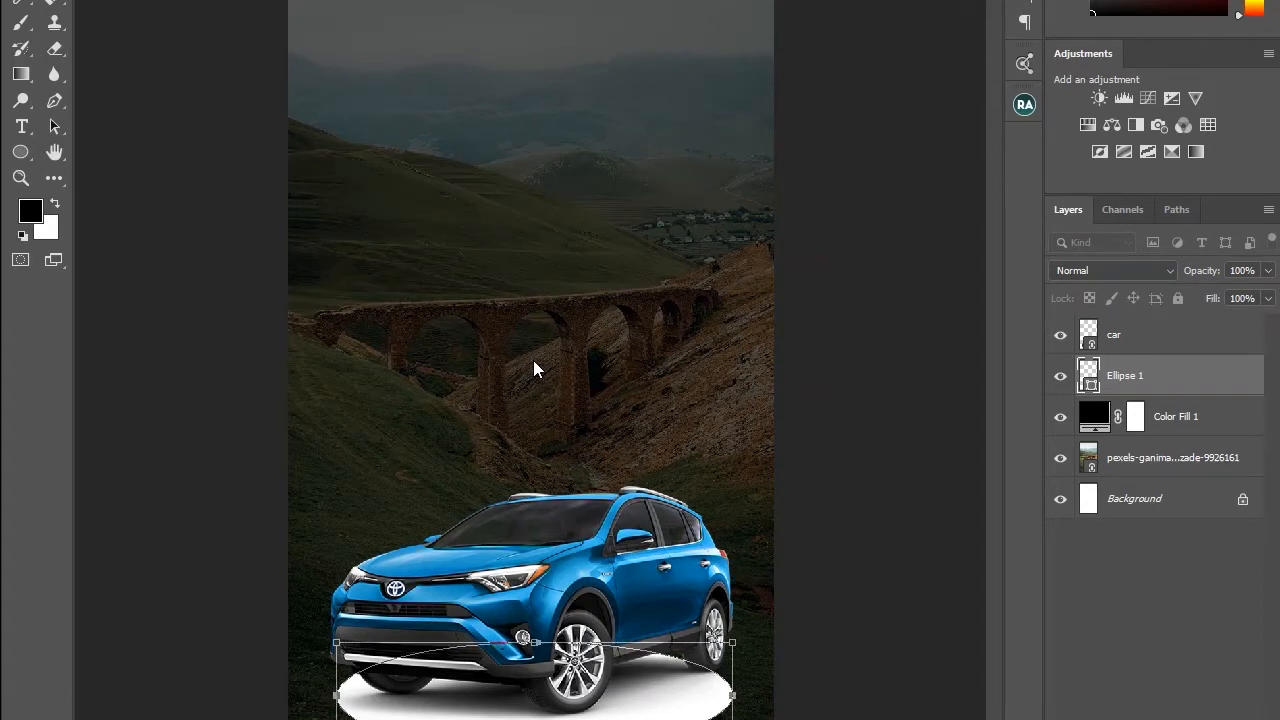
key(Up)
key(Up)
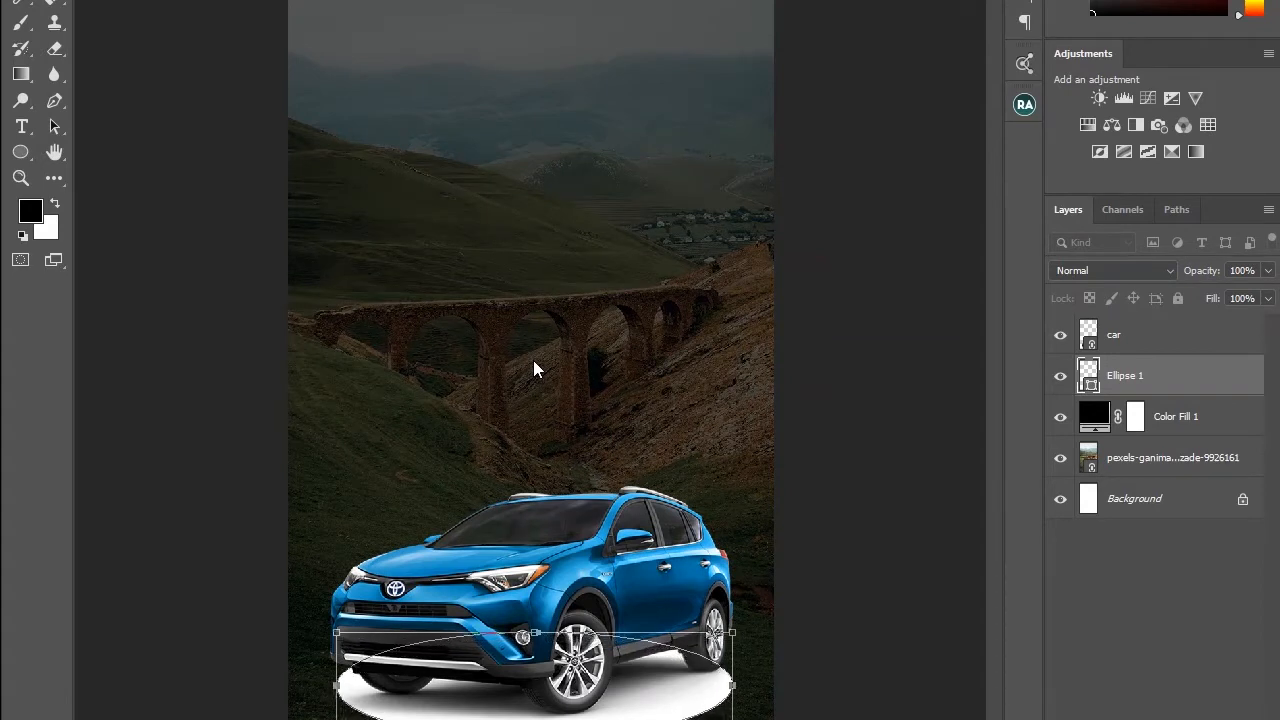
key(Right)
key(Right)
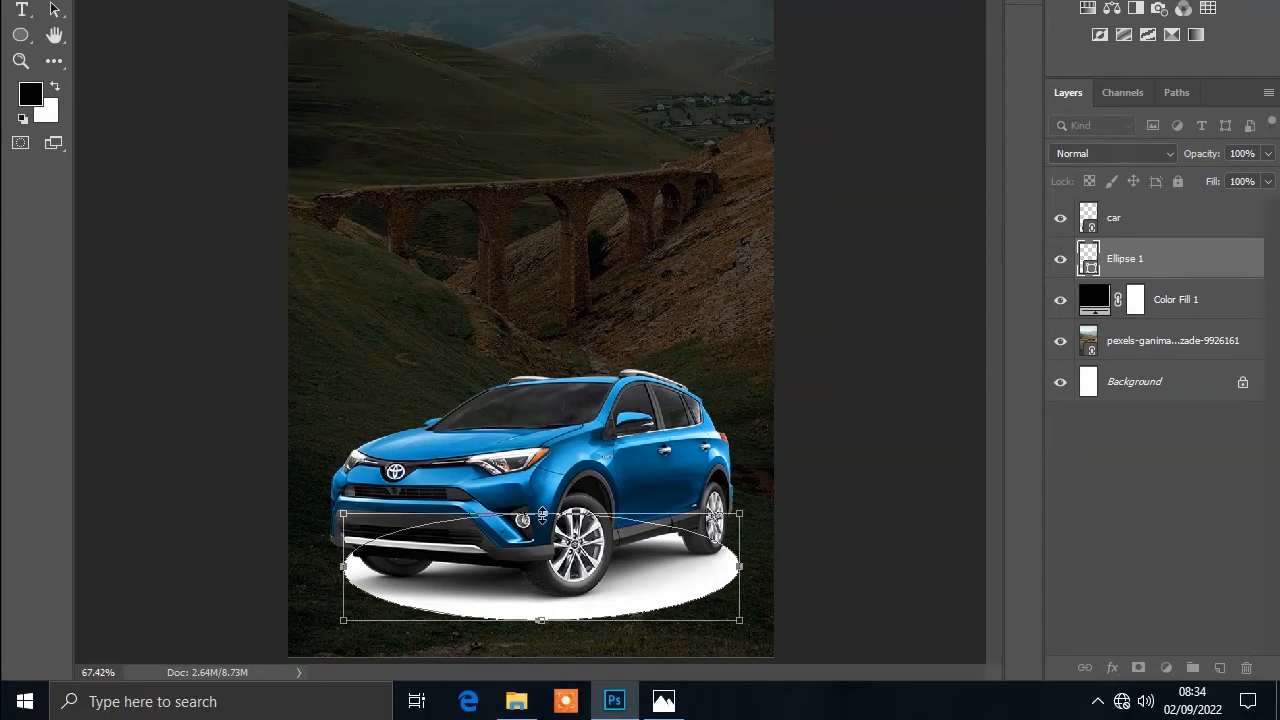
Step: Adjust the oval's top and bottom edges, nudge it into place, apply the transform, and set its opacity to 35%
drag(541, 631, 541, 638)
drag(540, 520, 540, 528)
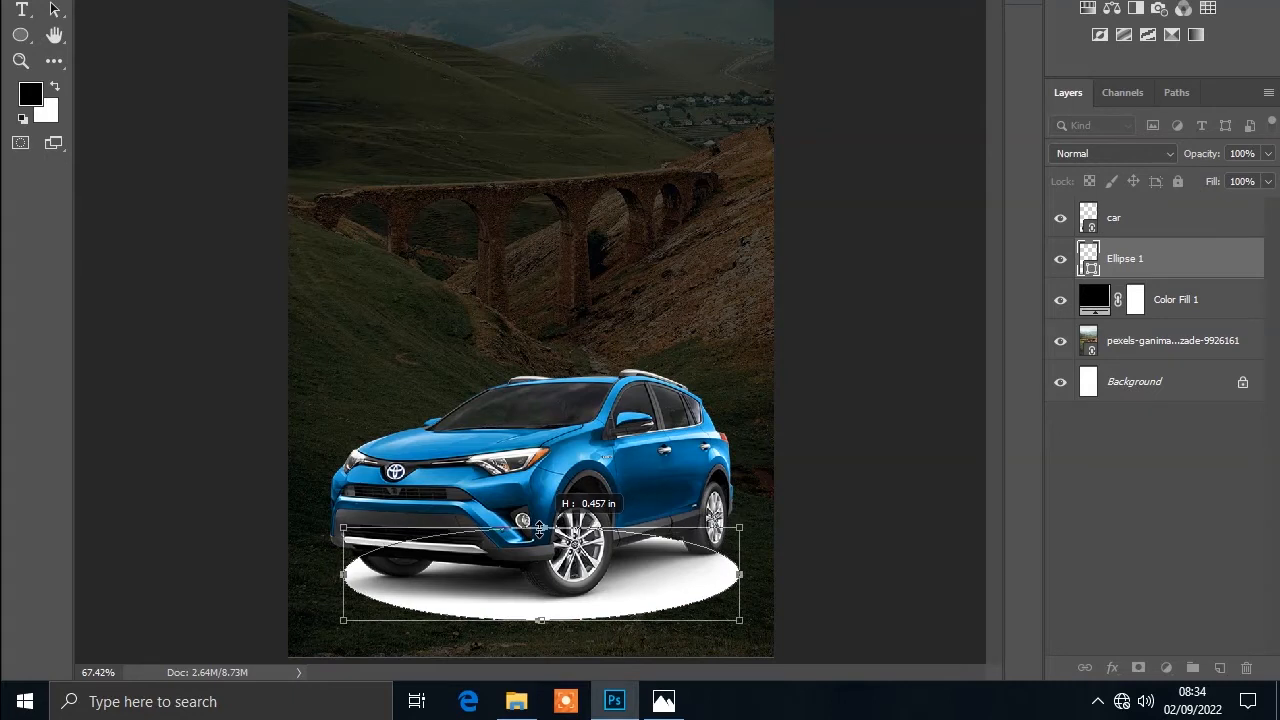
key(Up)
key(Up)
key(Up)
key(Up)
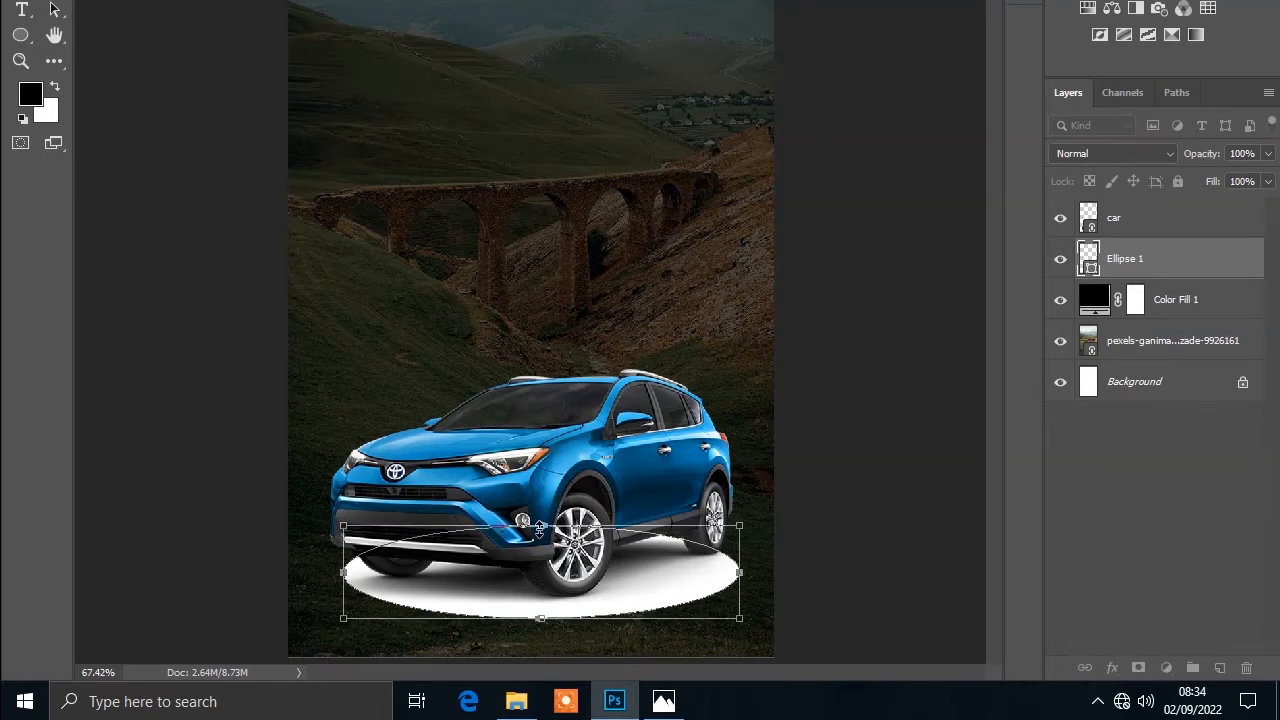
key(Right)
key(Right)
key(Right)
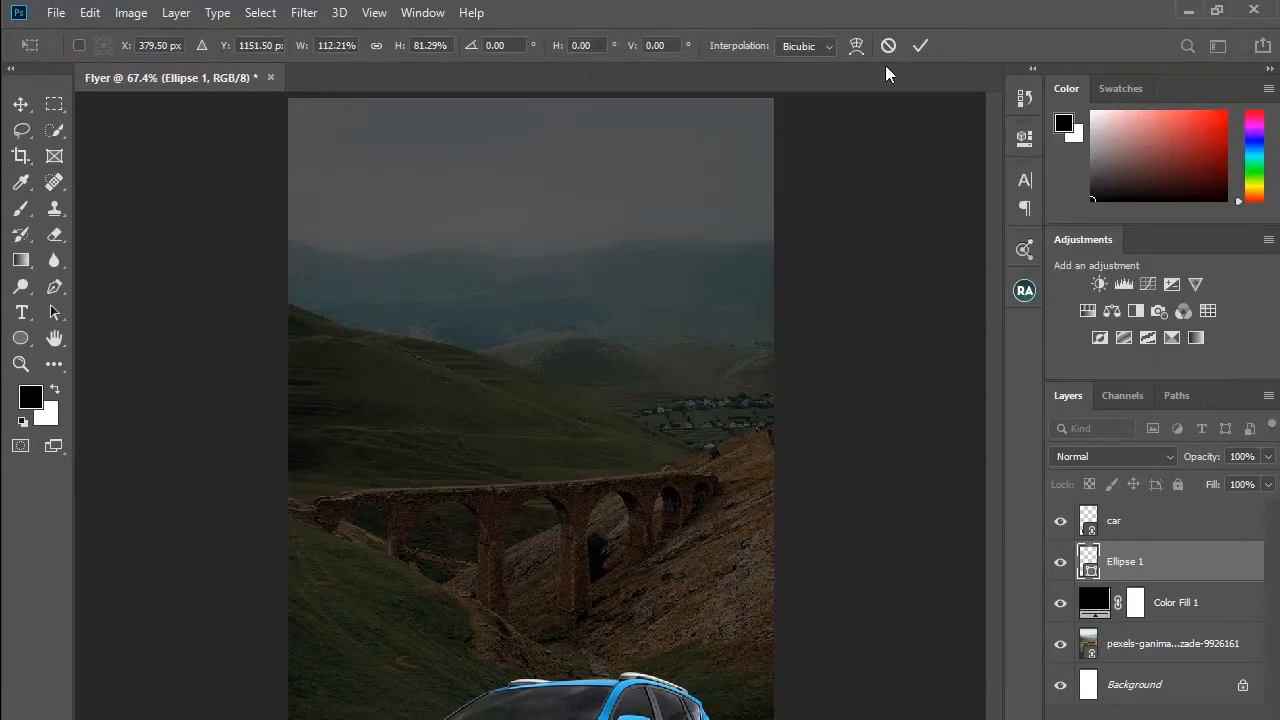
click(916, 45)
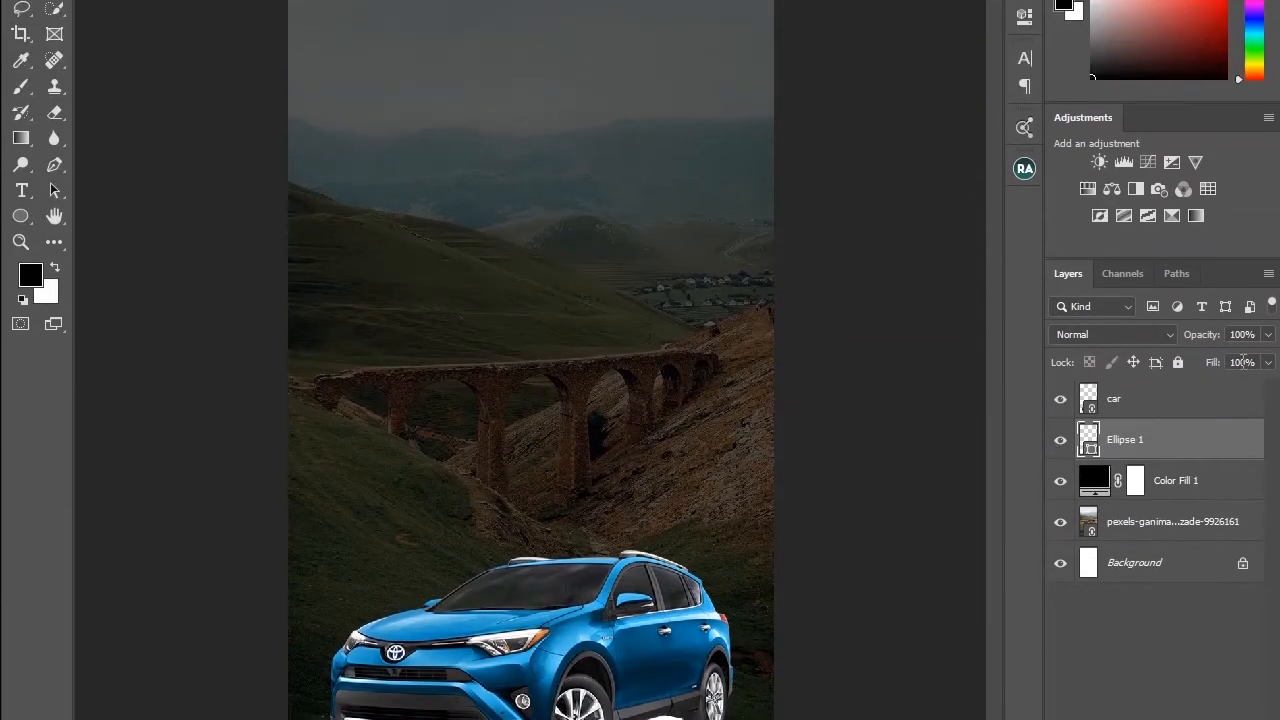
click(1258, 365)
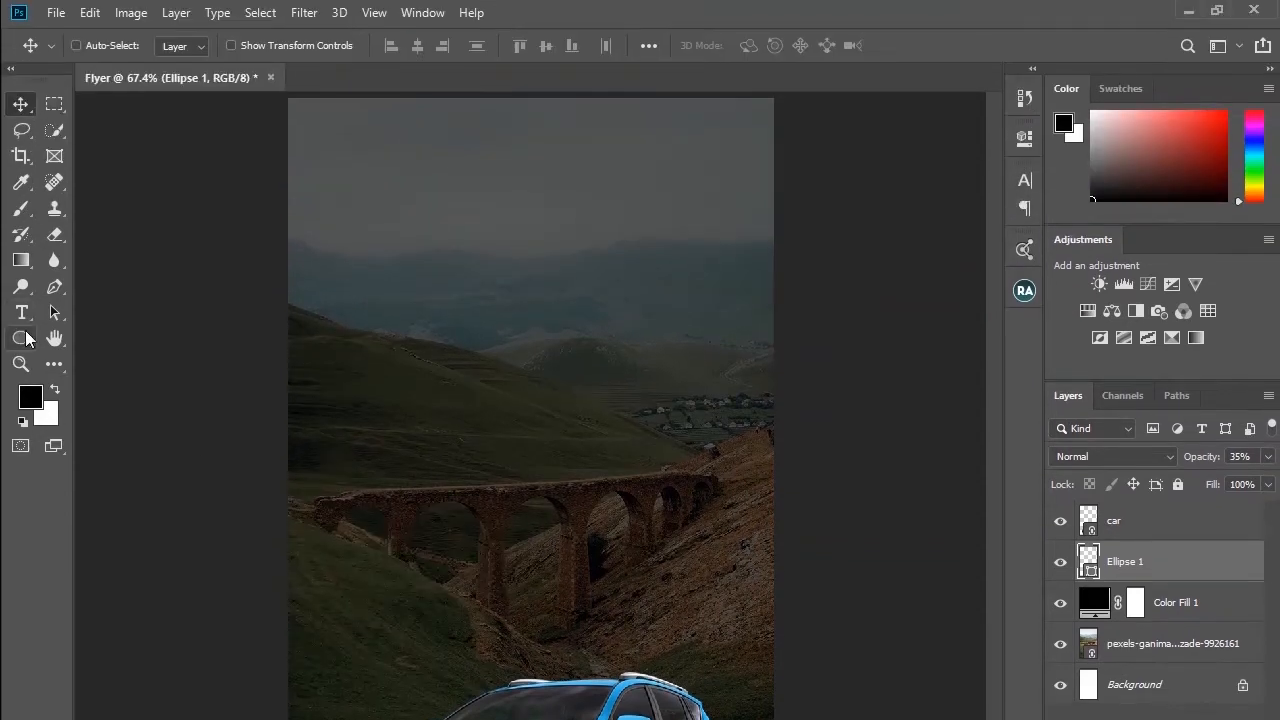
Step: Draw a small white rectangle about 11 by 25 px with the Rectangle tool in the upper sky area
right_click(29, 175)
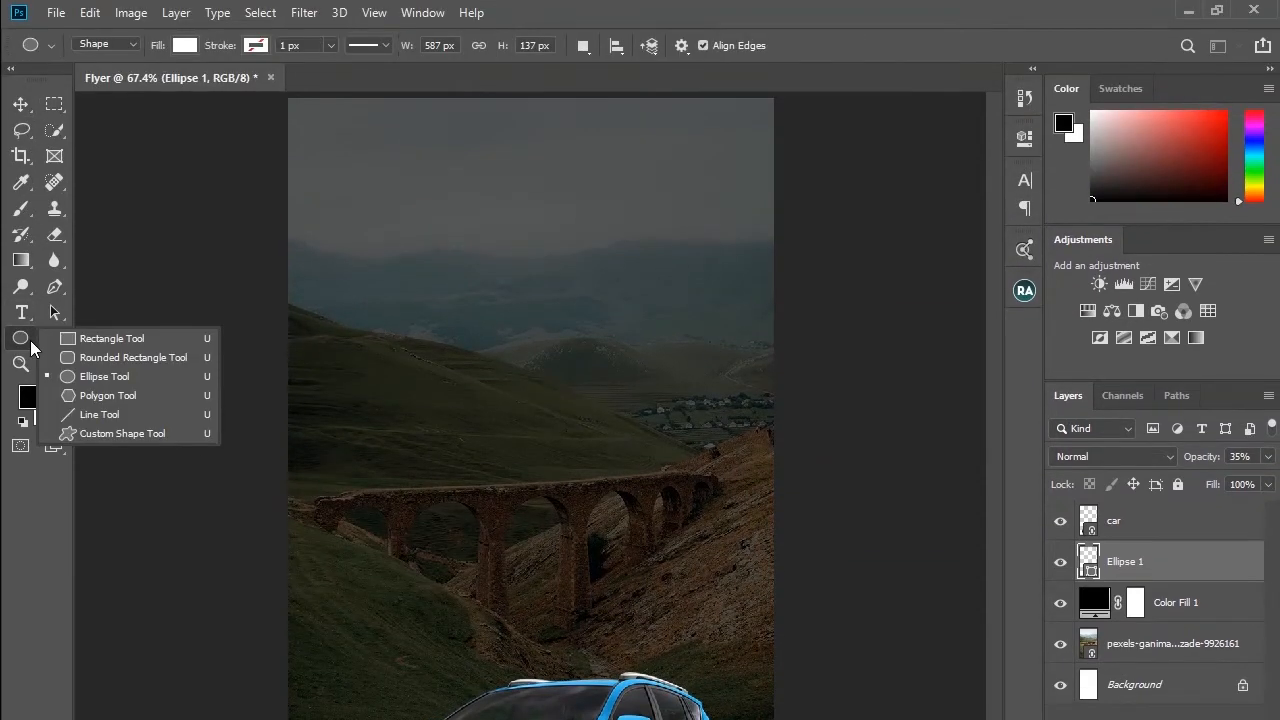
click(88, 339)
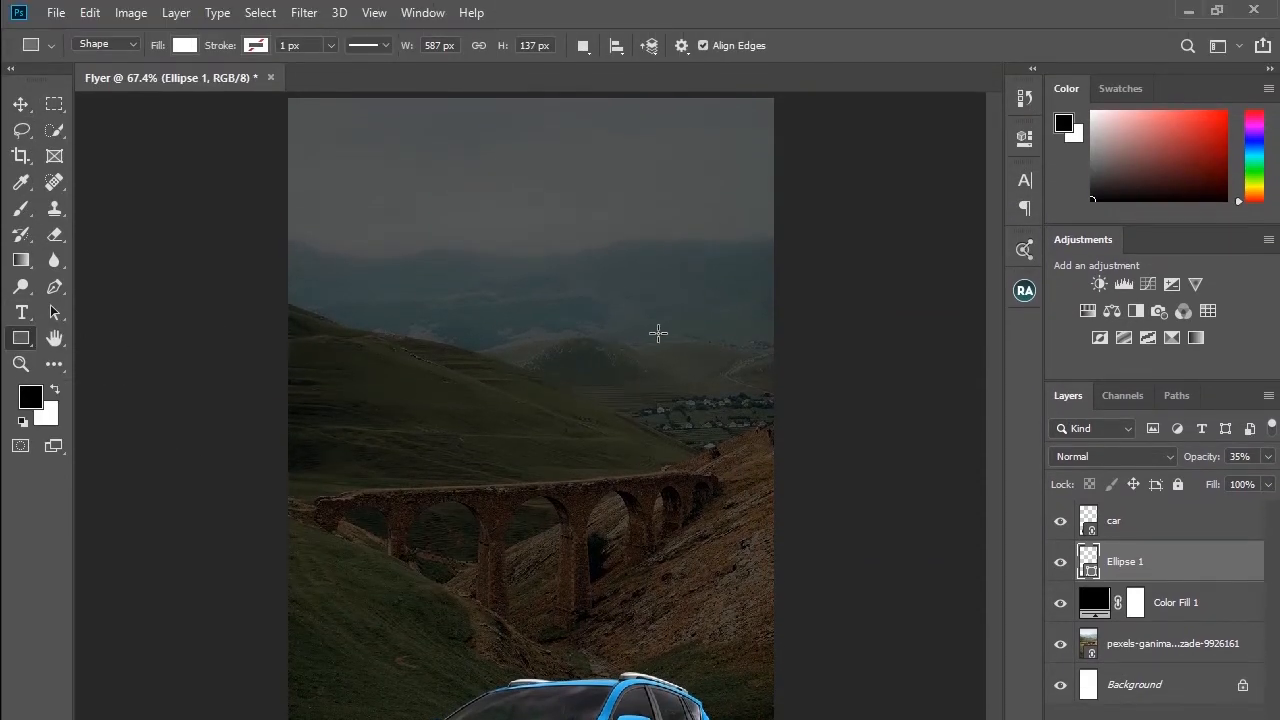
drag(658, 333, 661, 341)
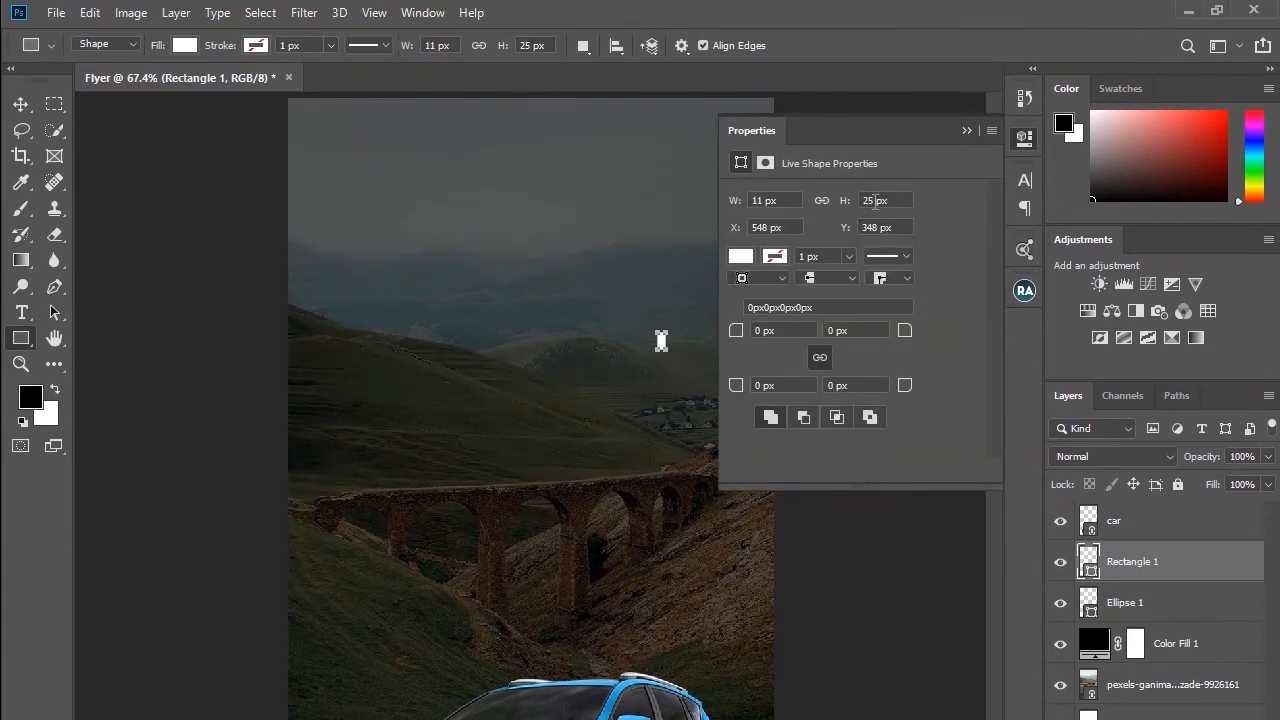
click(966, 131)
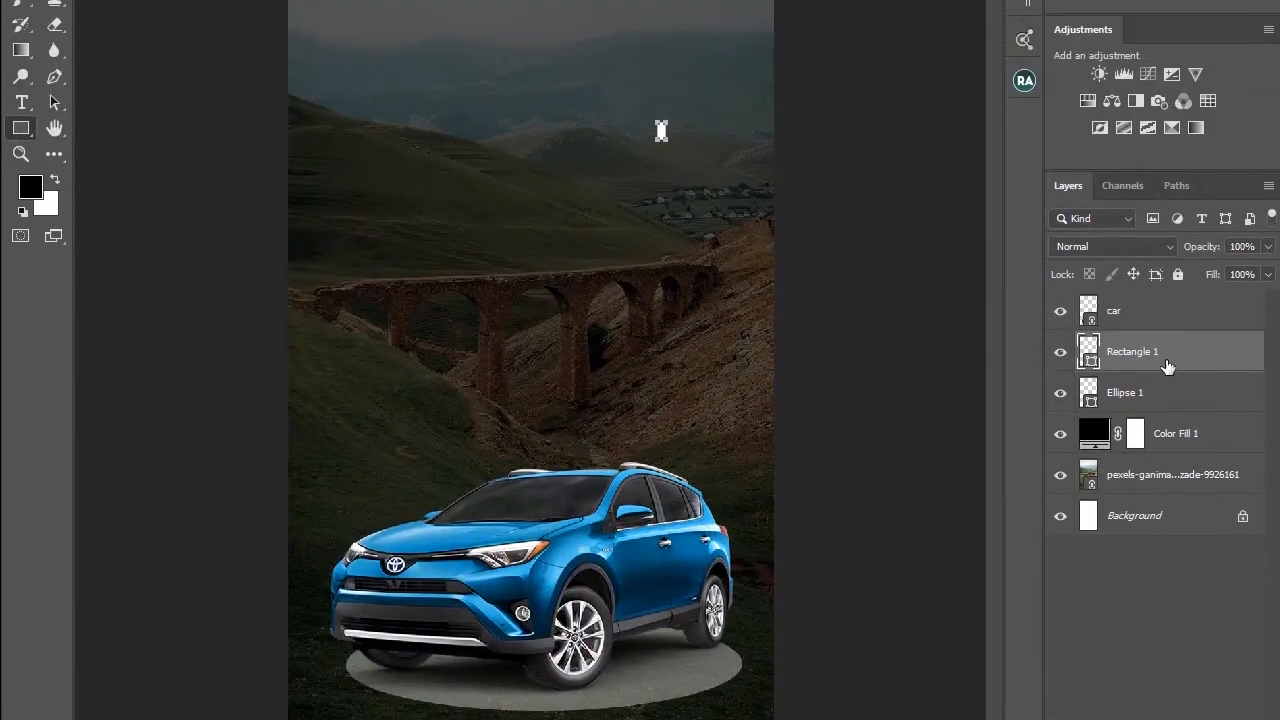
Step: Duplicate the rectangle and rotate the copy 90° clockwise to form a plus sign
key(ctrl+j)
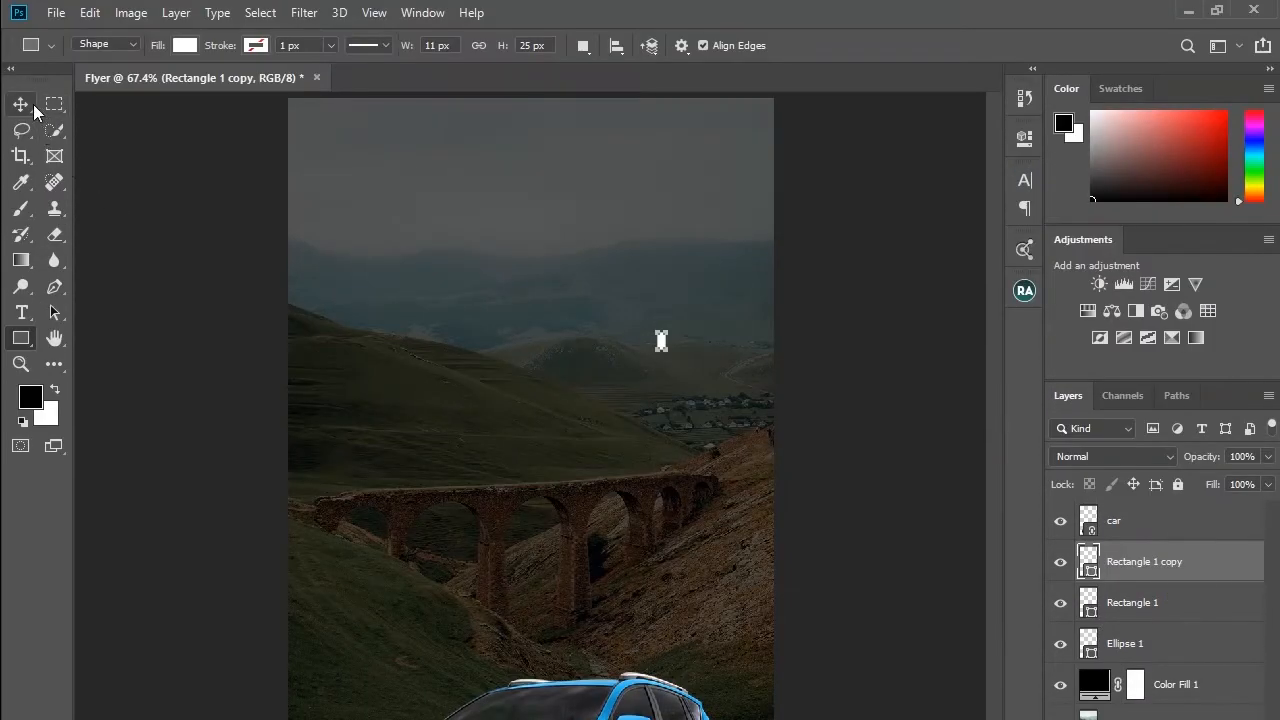
click(24, 106)
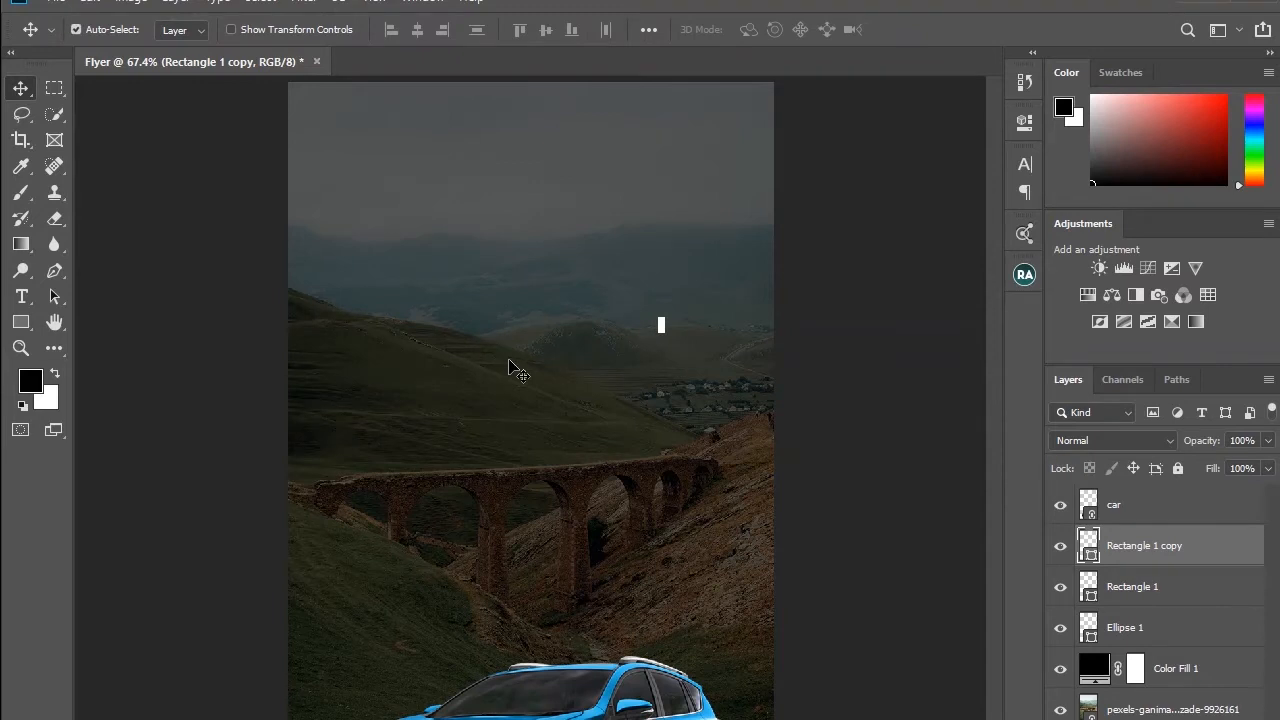
key(ctrl+t)
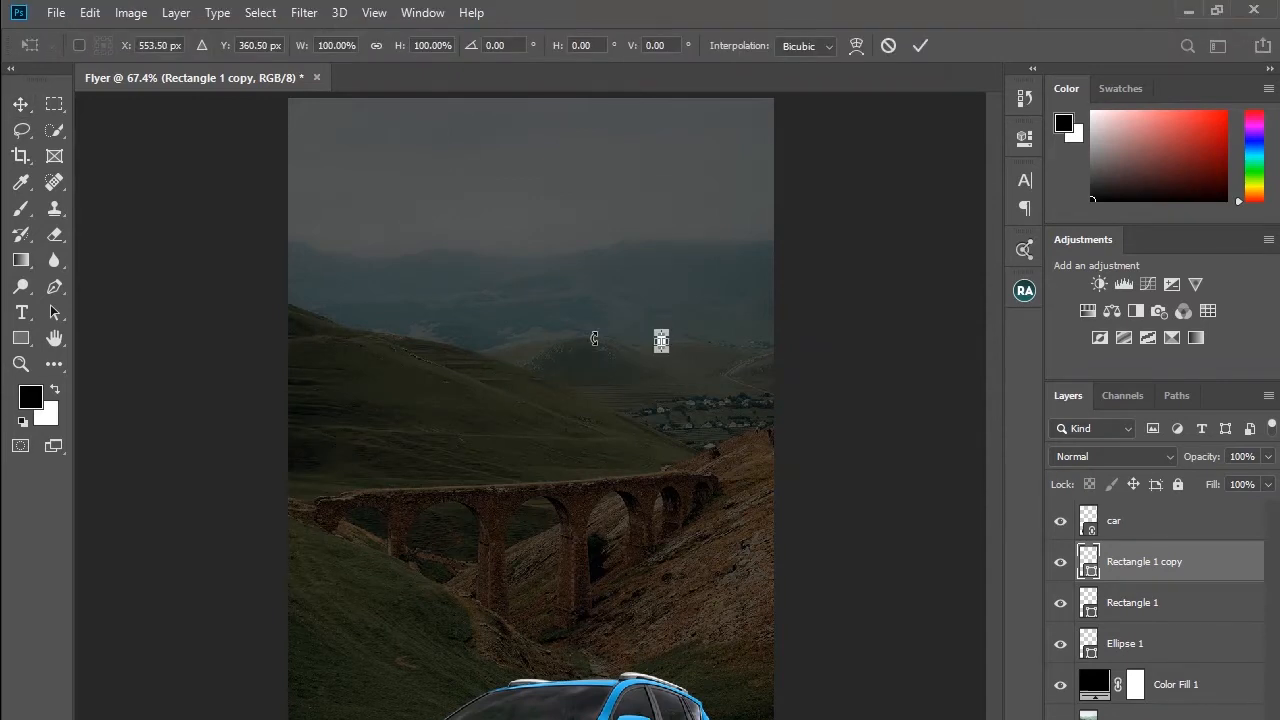
right_click(662, 343)
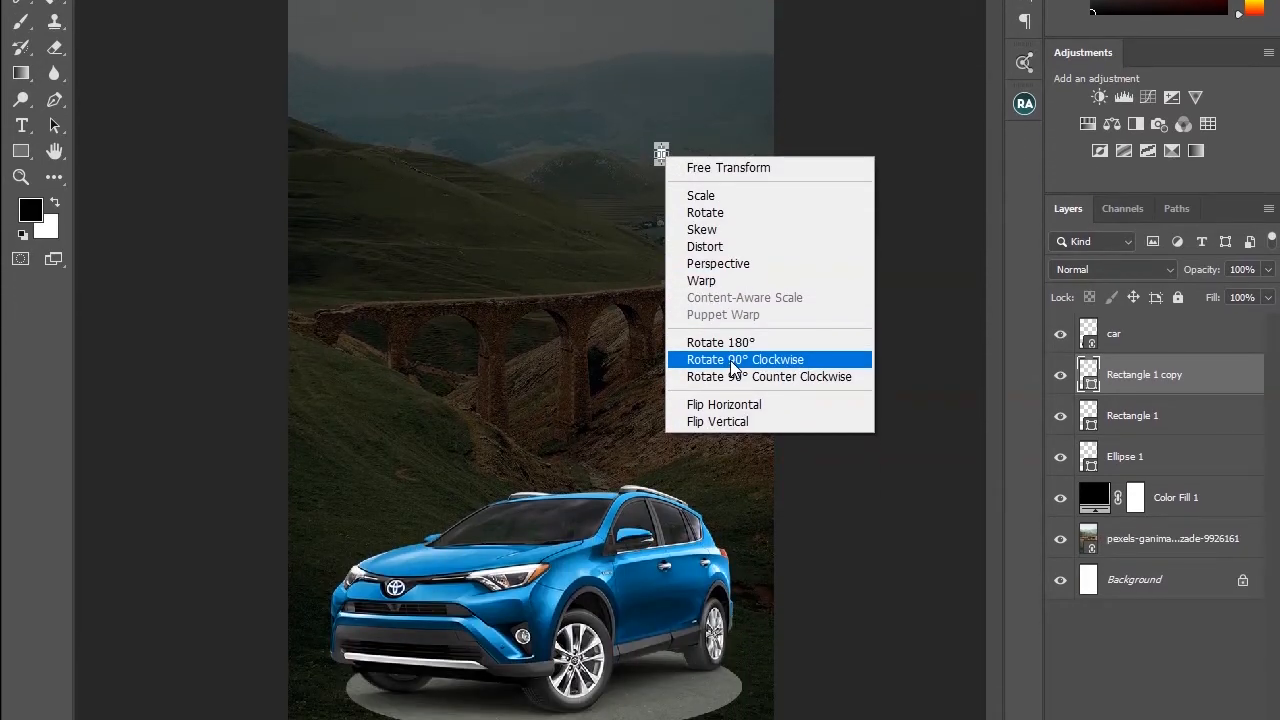
click(731, 362)
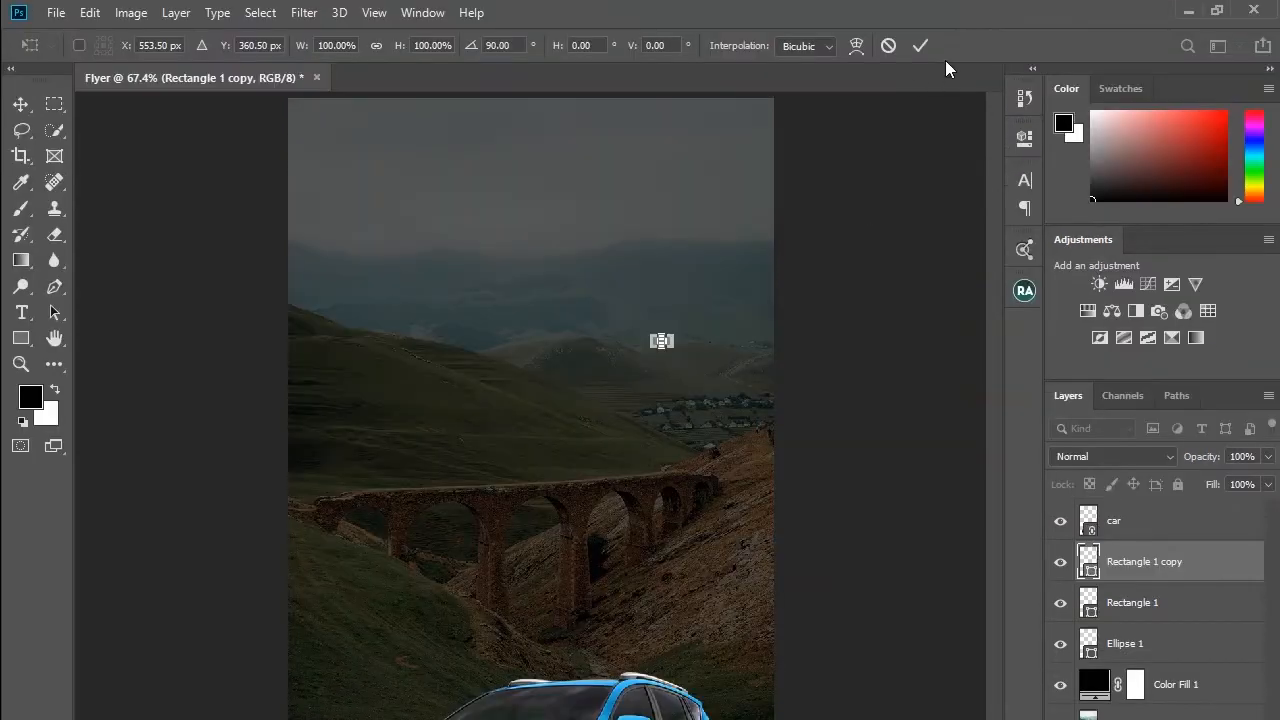
click(921, 46)
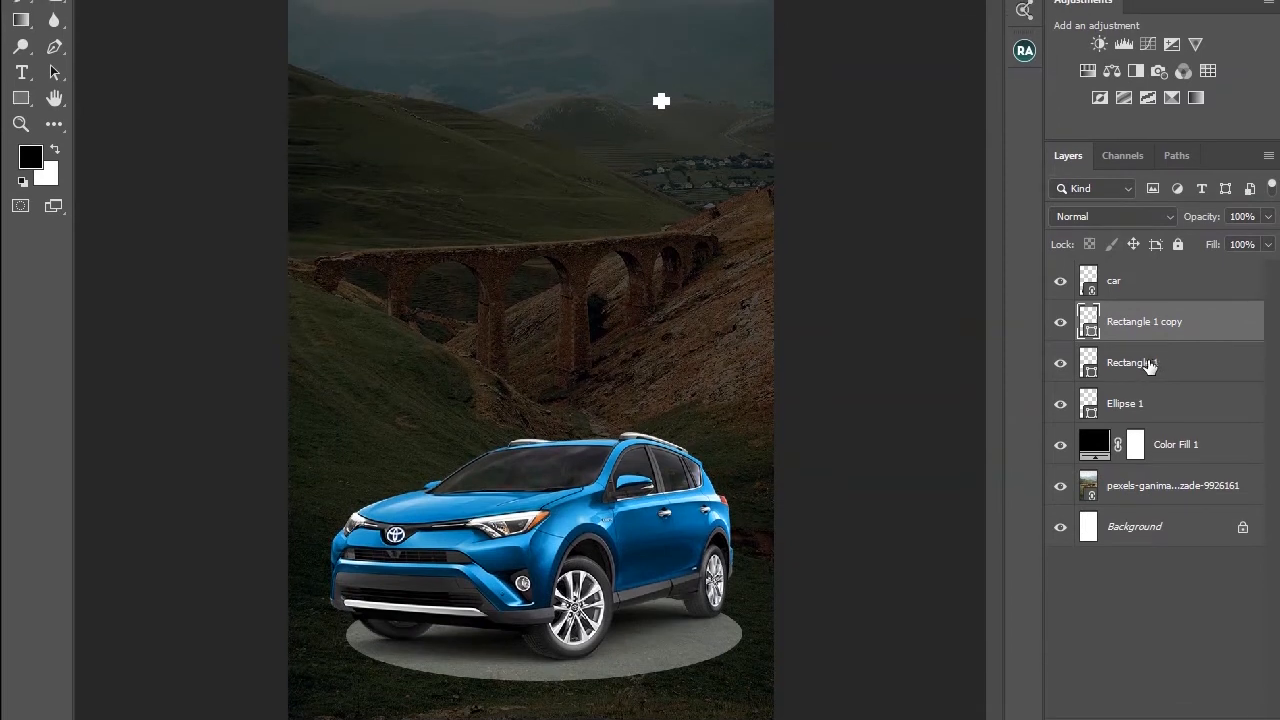
Step: Group and merge both rectangle layers into a single layer and rename it +
shift+click(1147, 366)
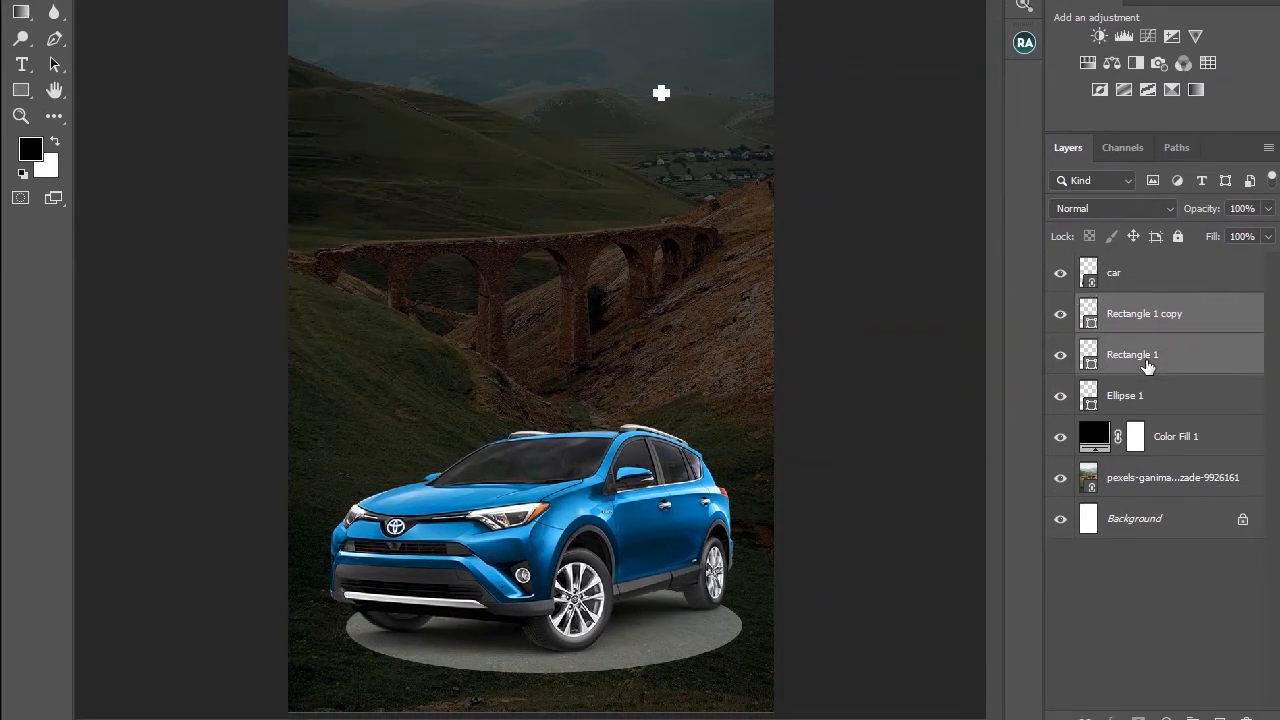
key(ctrl+g)
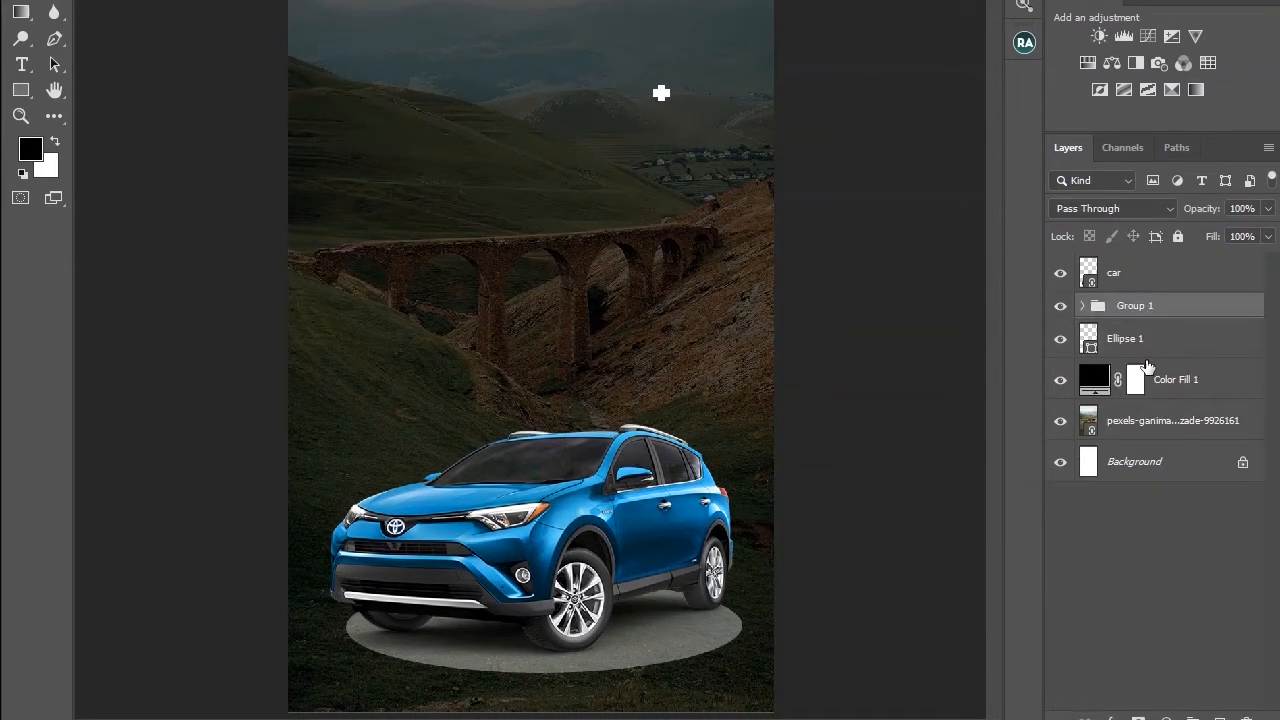
key(ctrl+e)
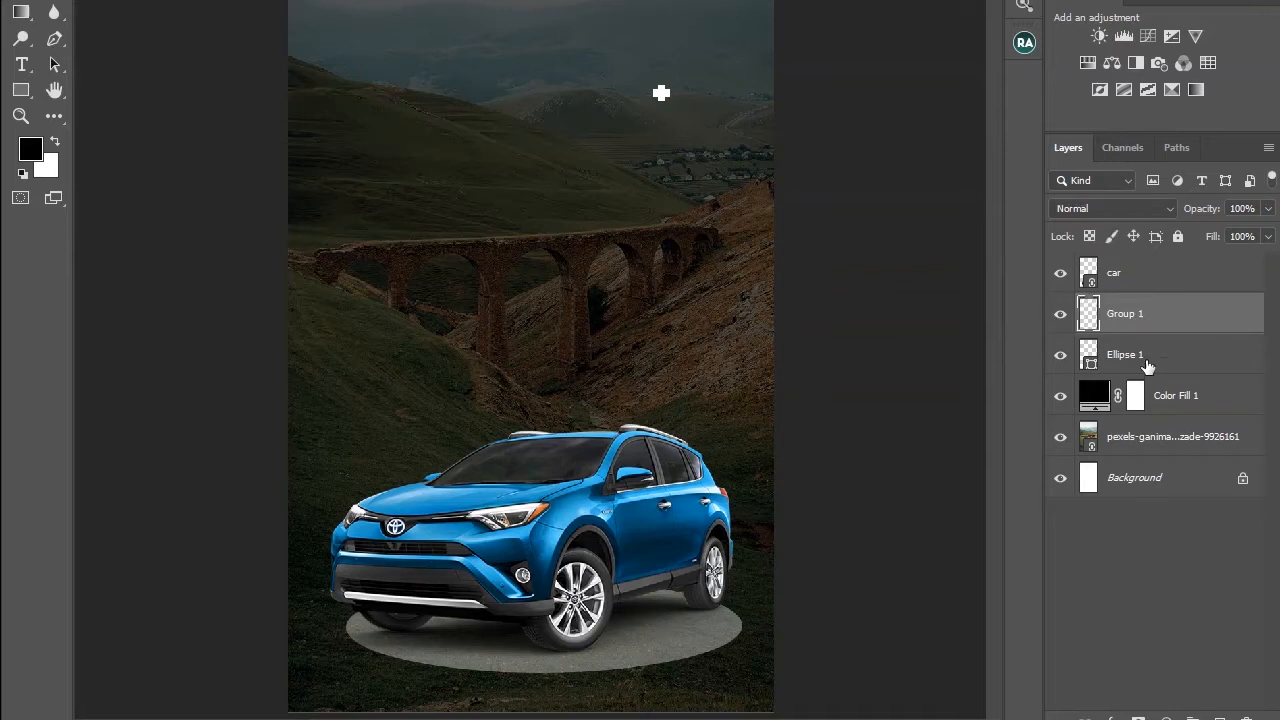
double_click(1130, 318)
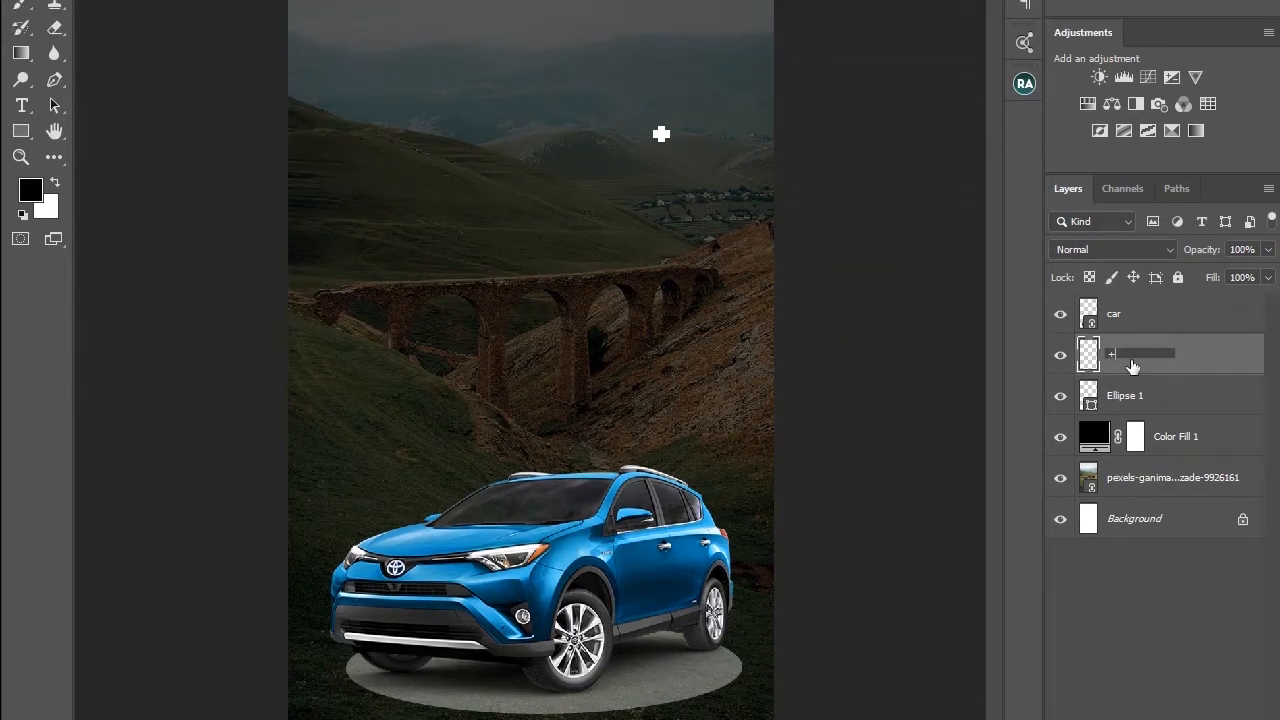
key(Return)
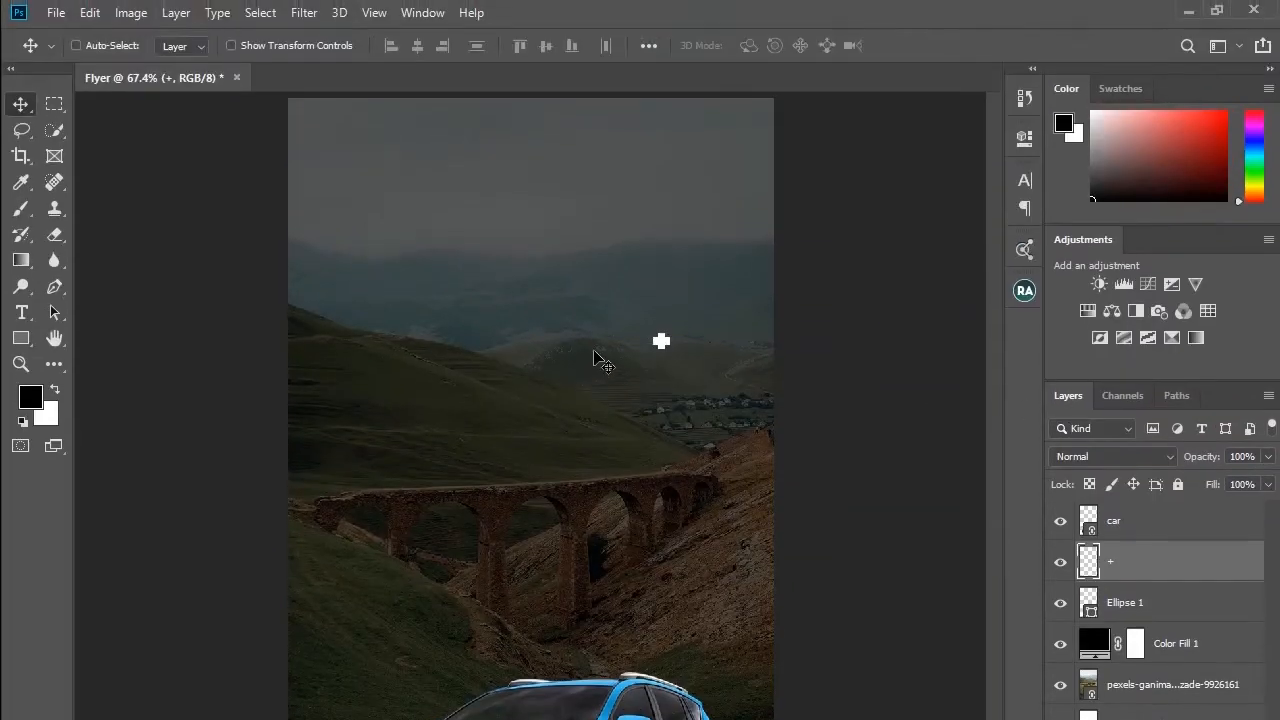
Step: Move the plus sign beside the car's roof, then duplicate it and place the copy at the flyer's upper left
drag(668, 352, 740, 695)
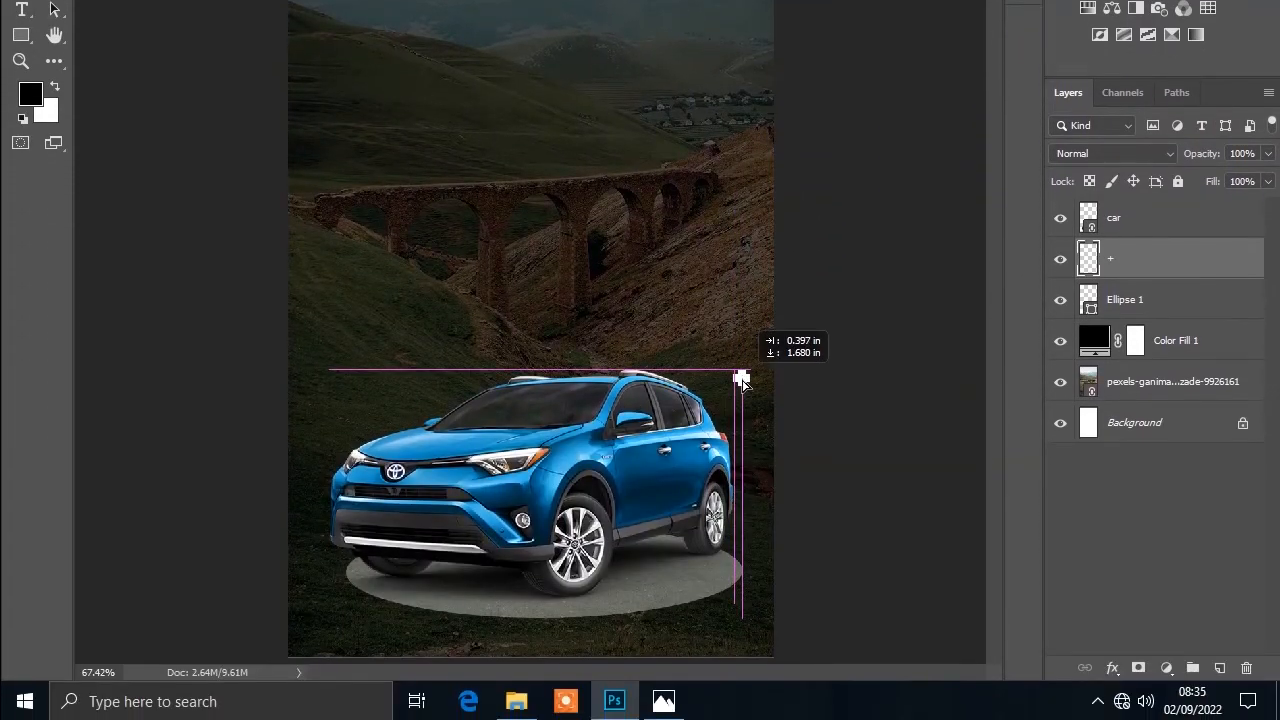
drag(738, 390, 752, 407)
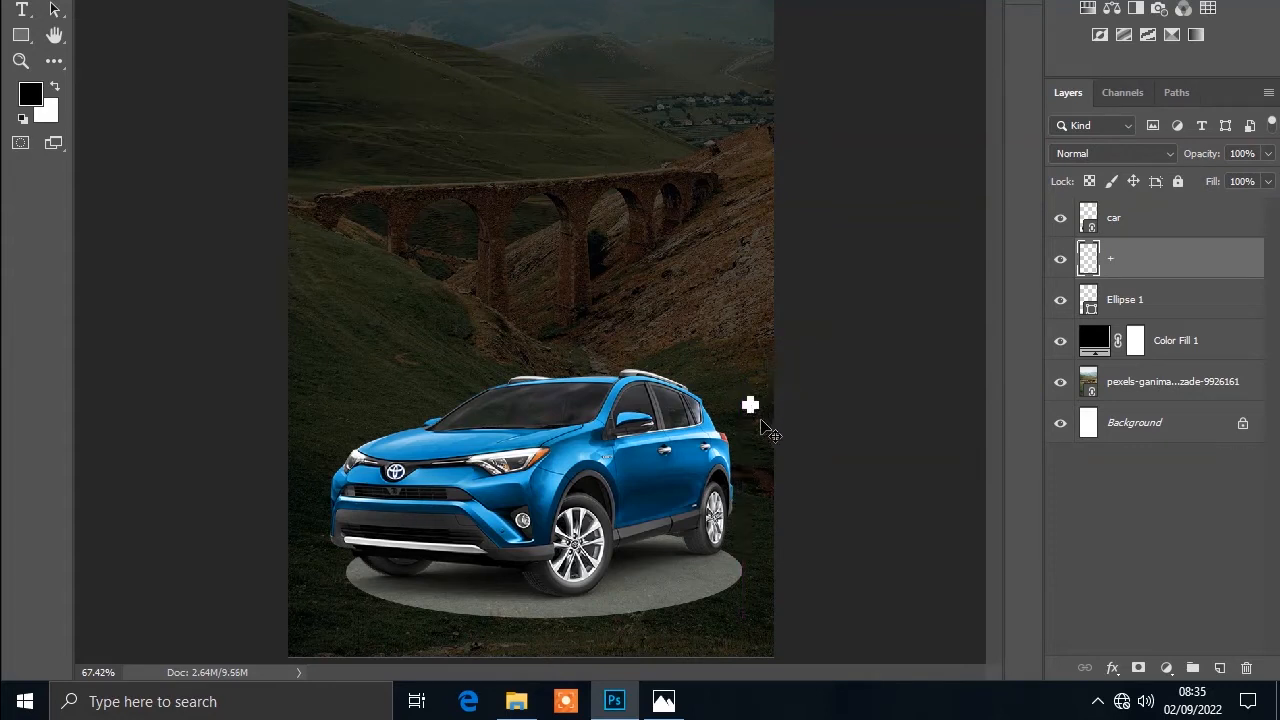
key(ctrl+j)
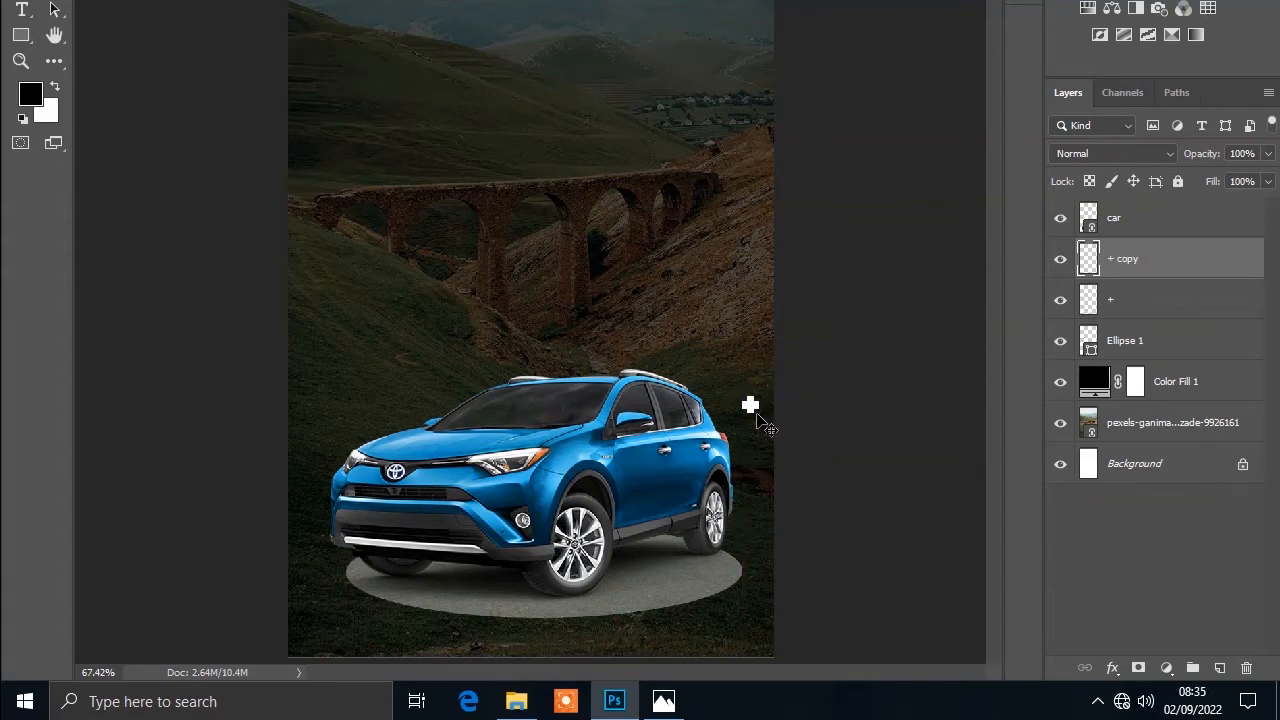
drag(751, 407, 346, 114)
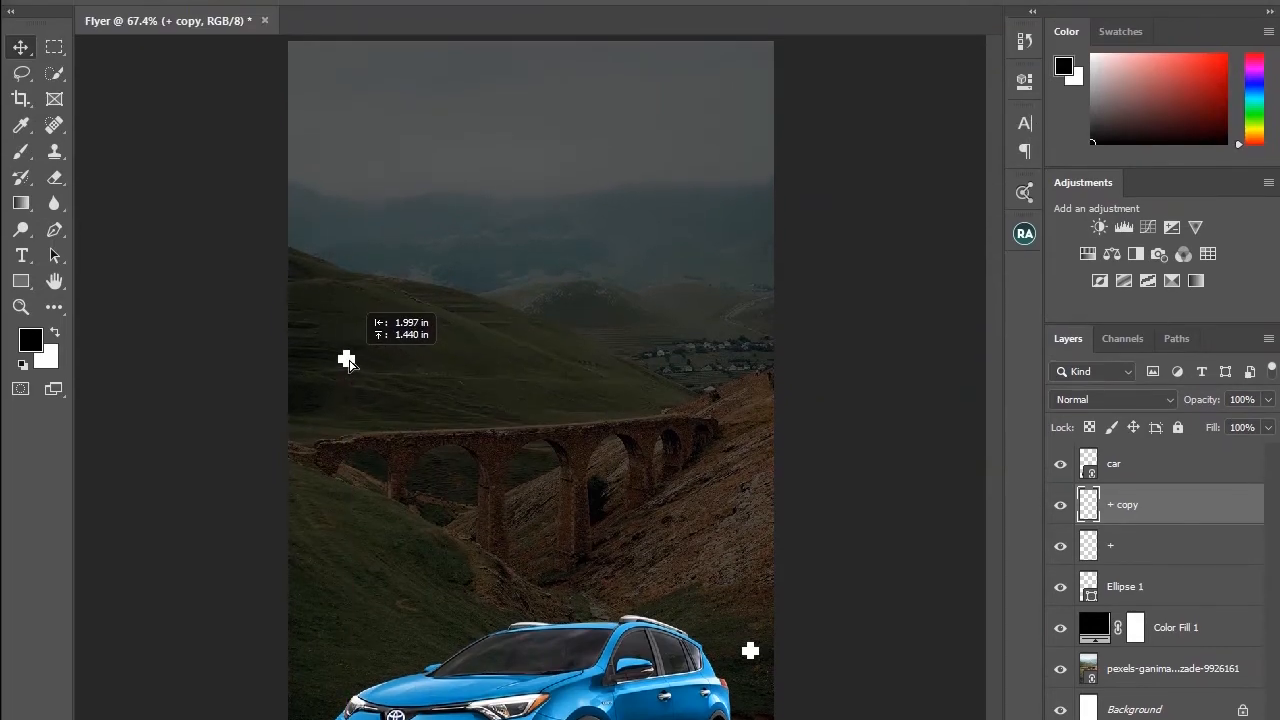
mouse_move(346, 360)
mouse_down()
mouse_move(320, 346)
mouse_move(327, 362)
mouse_up()
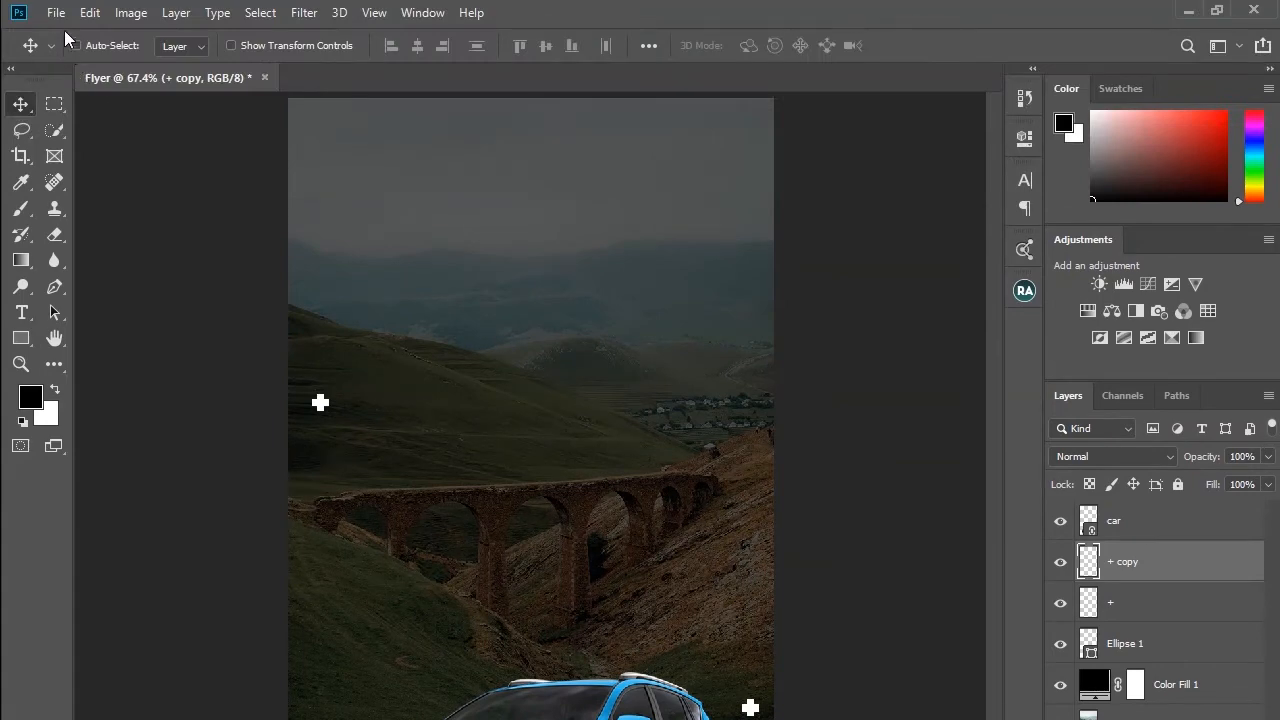
Step: Place the Africa logo file into the flyer and scale it down to about 1.4 in square above the car
click(57, 12)
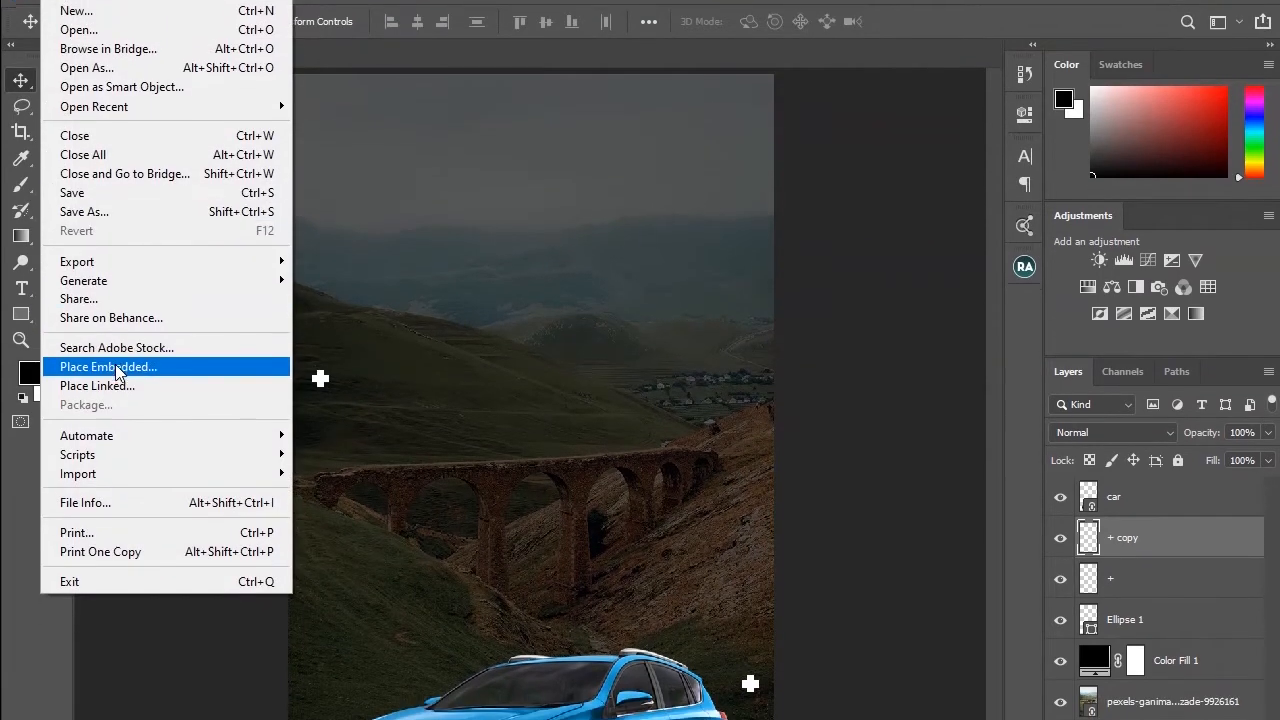
click(115, 409)
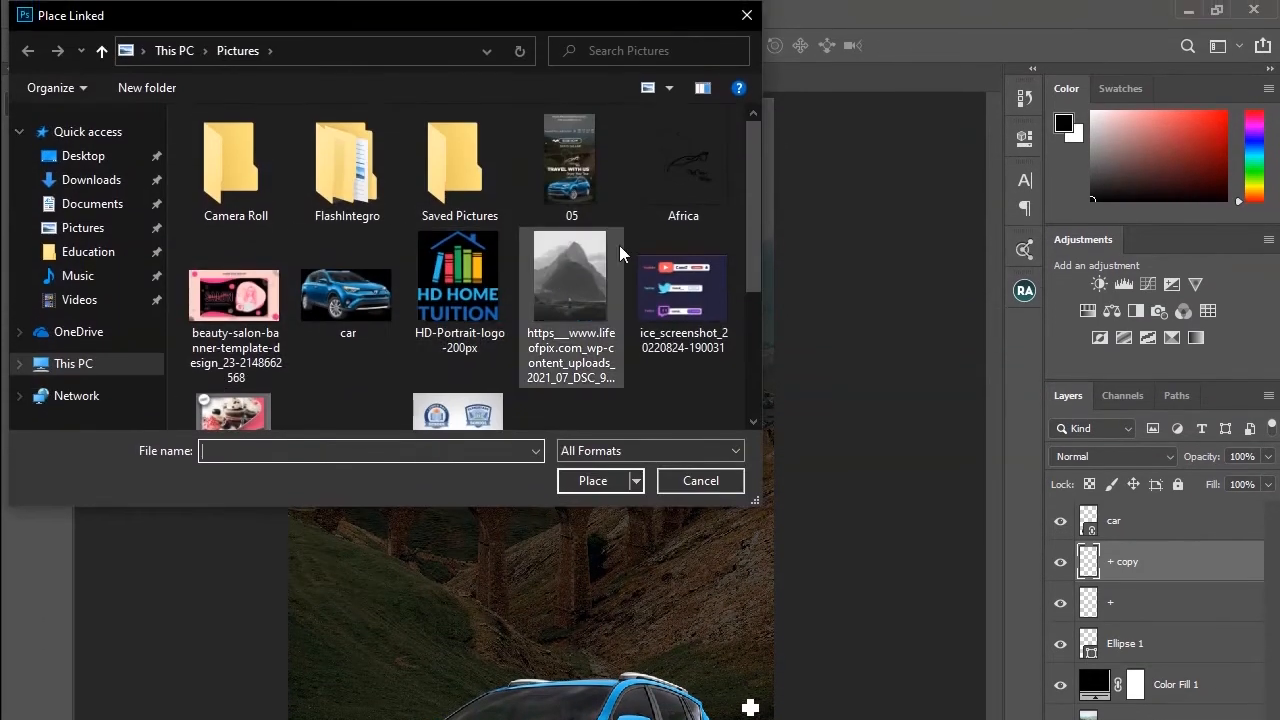
click(683, 119)
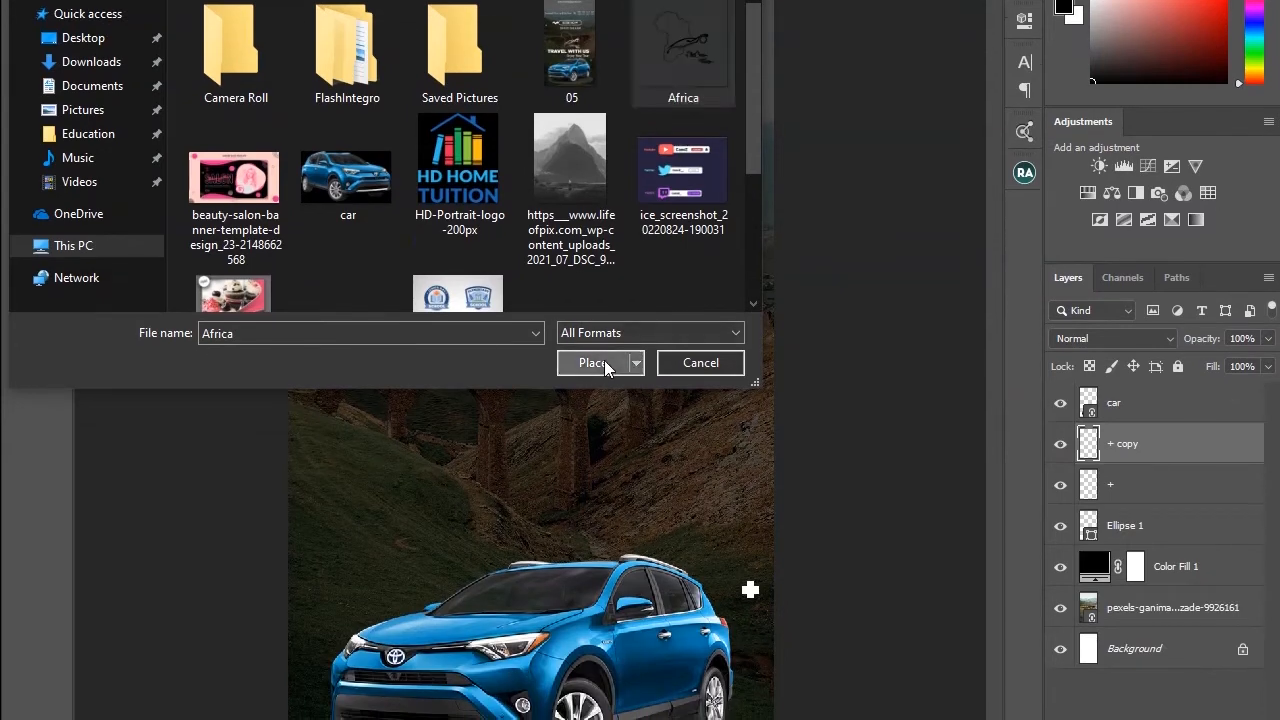
click(600, 478)
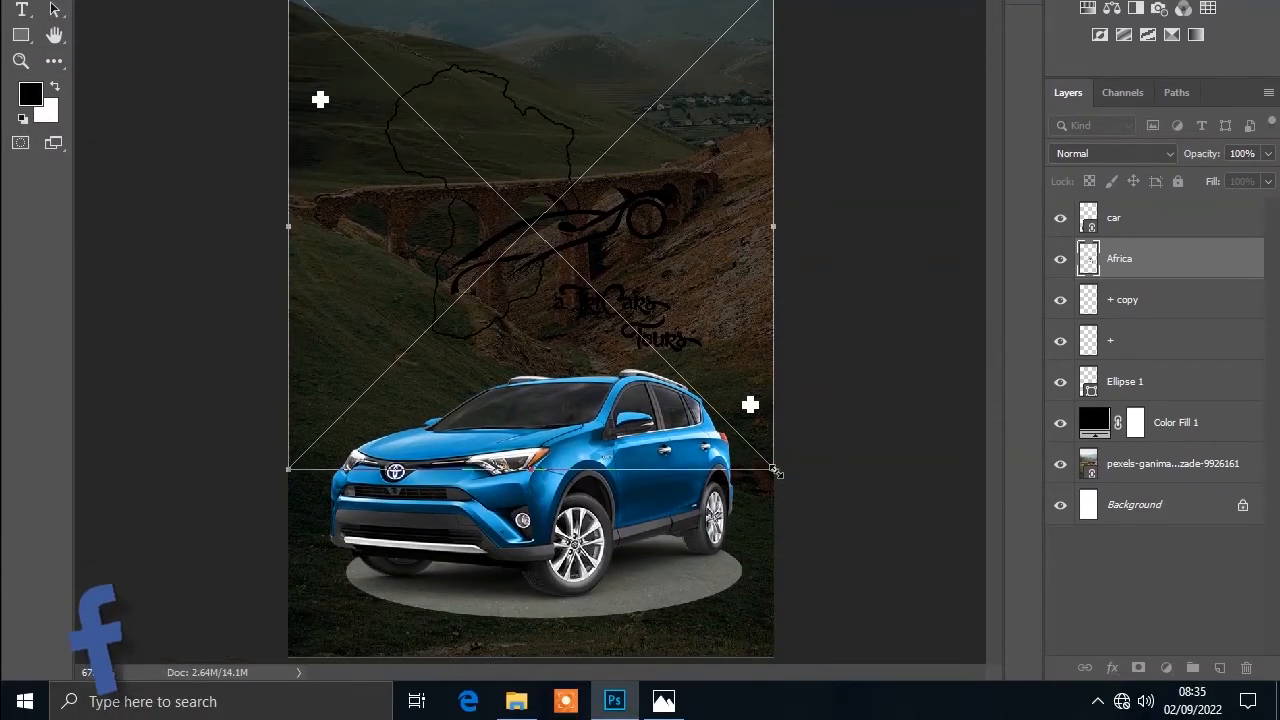
drag(773, 468, 697, 356)
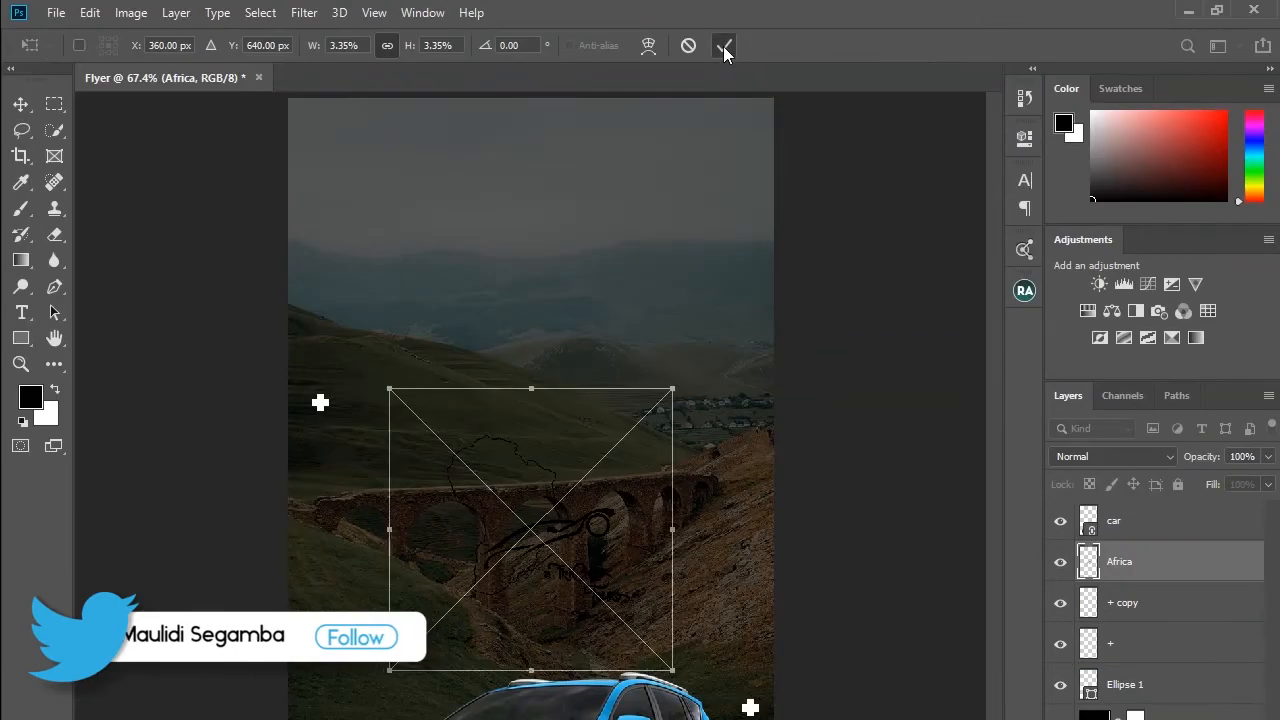
click(723, 46)
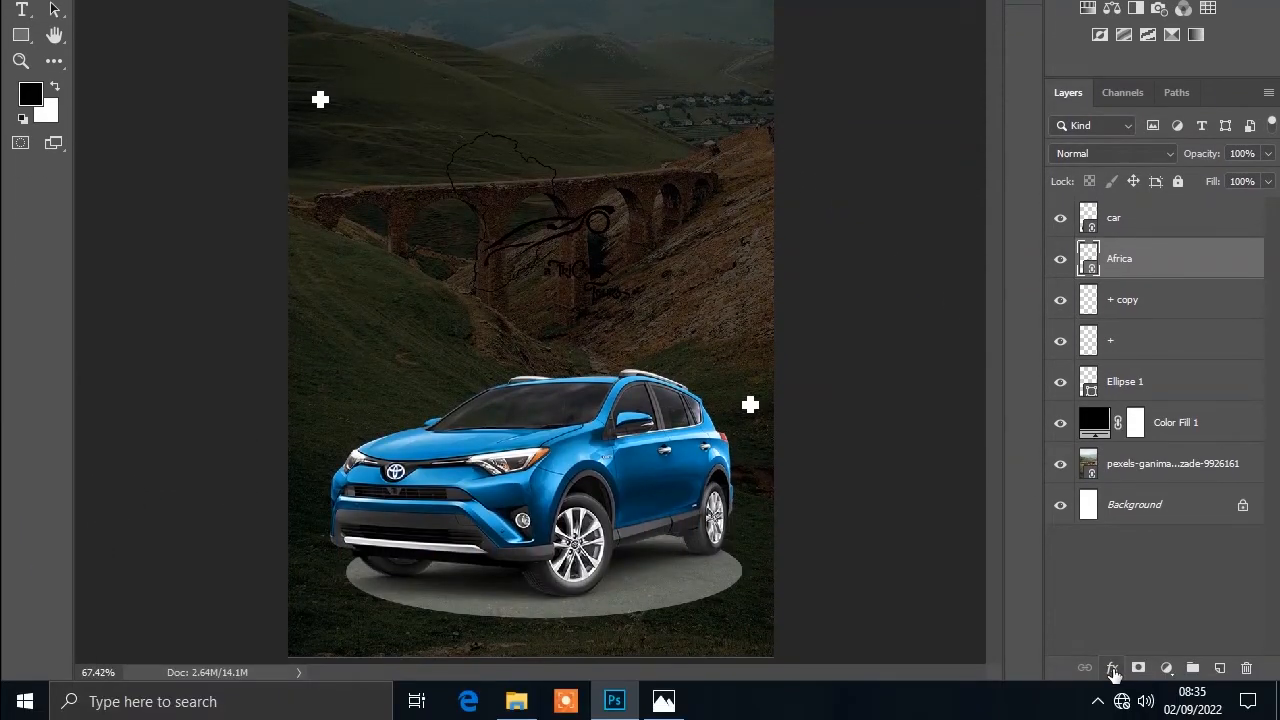
Step: Add a white Color Overlay layer style to the Africa logo layer
click(1113, 671)
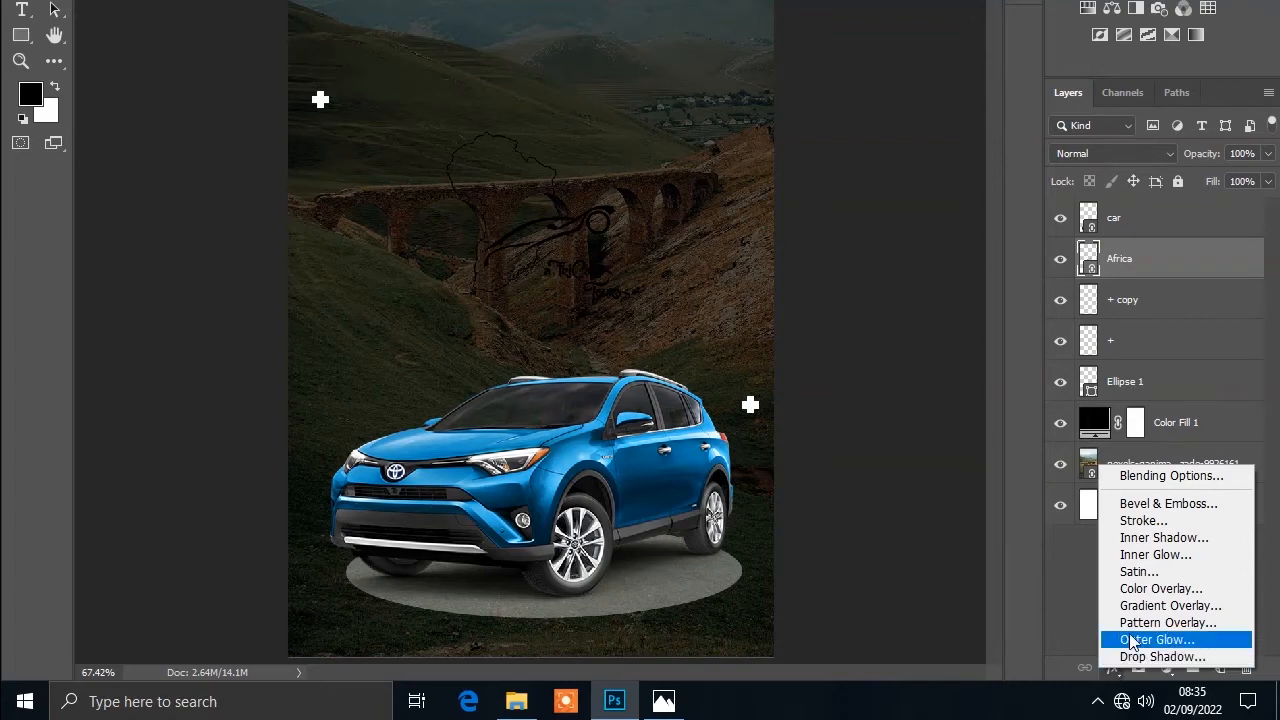
click(1162, 589)
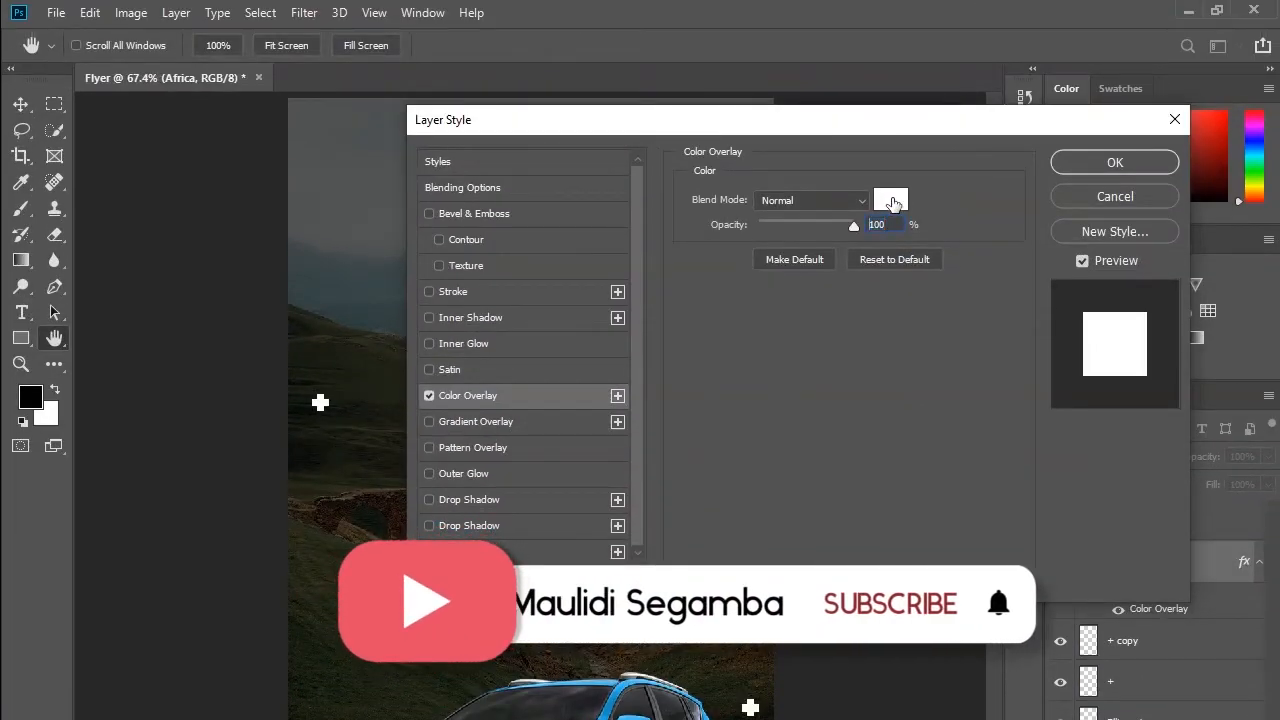
click(888, 204)
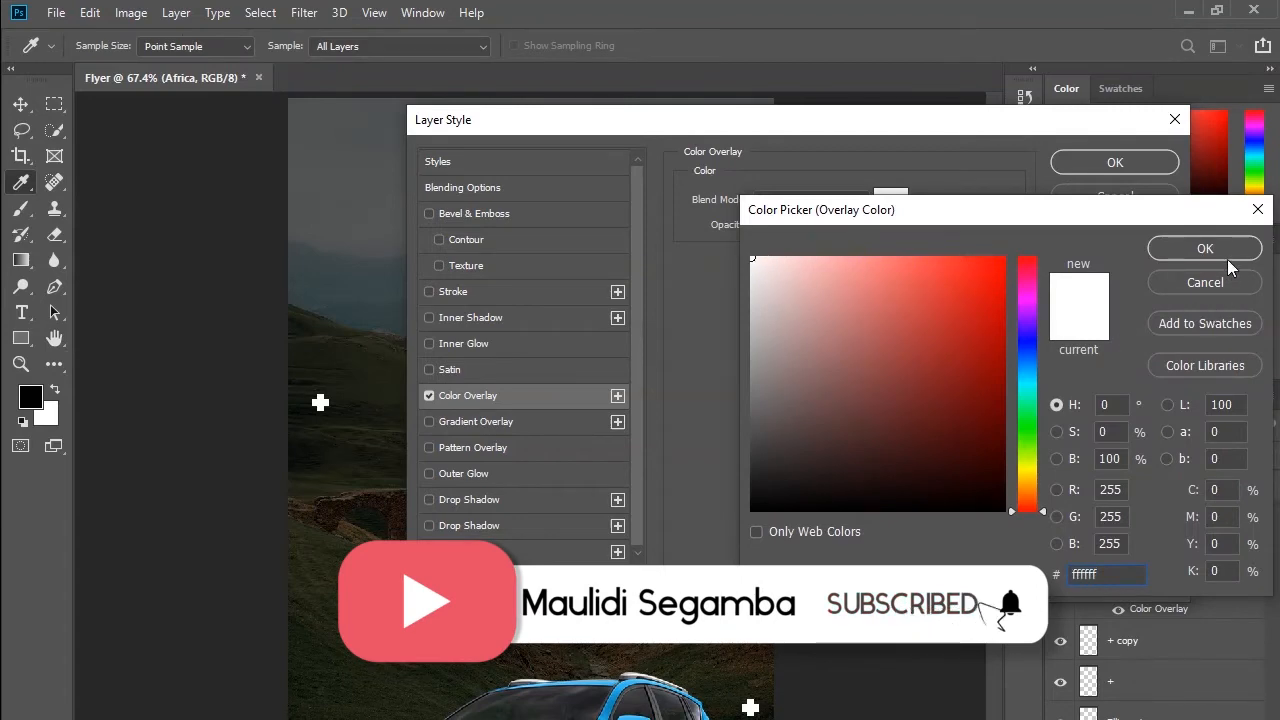
click(1180, 250)
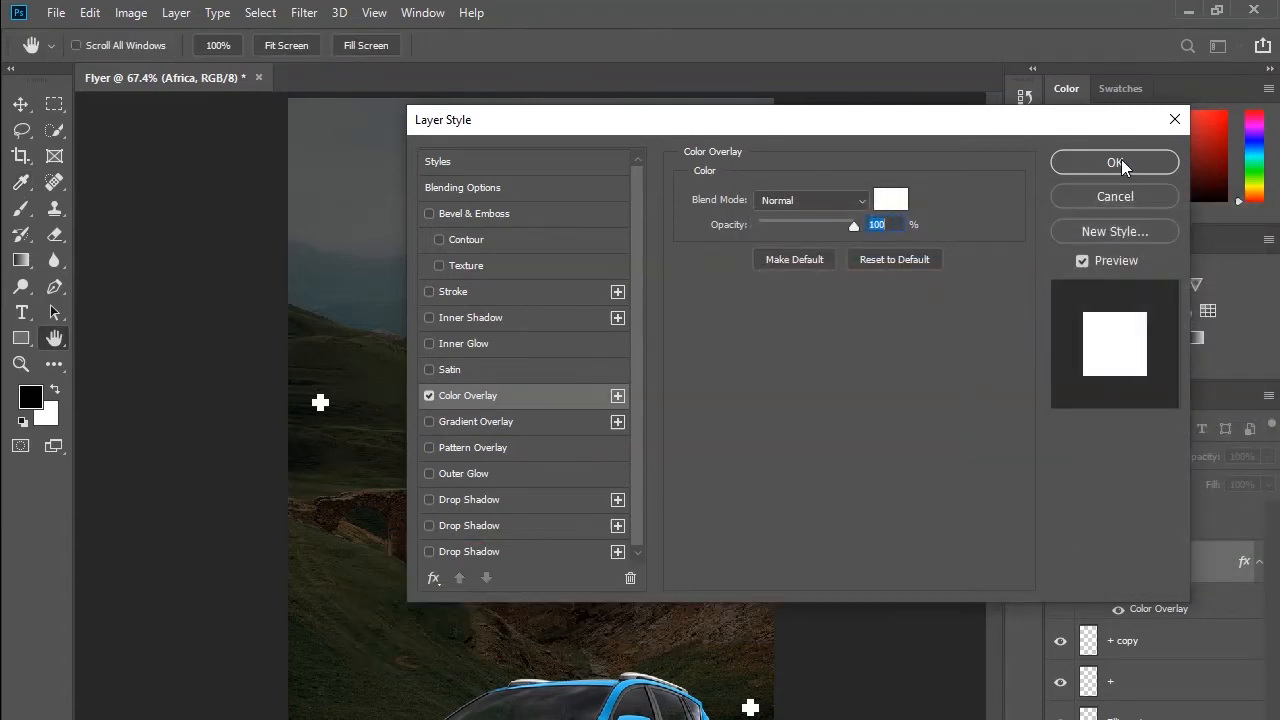
click(1116, 163)
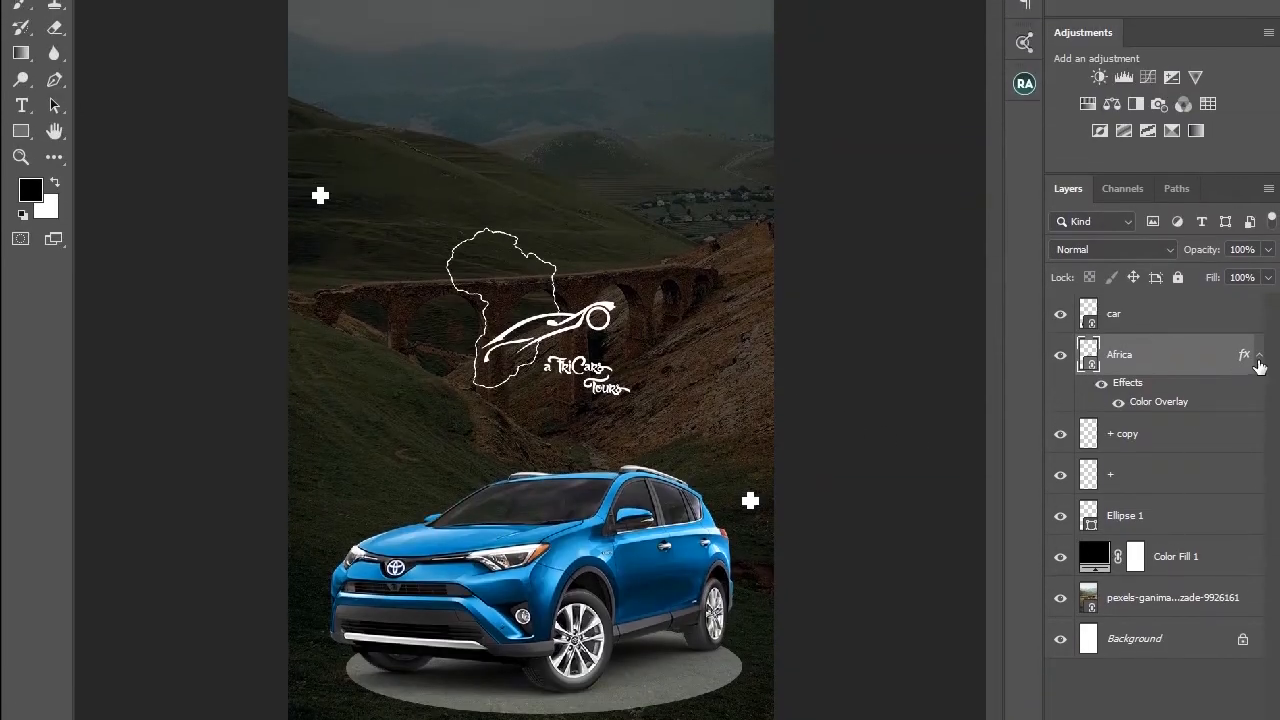
Step: Move the car layer down the layer stack so it sits directly above Ellipse 1
click(1258, 259)
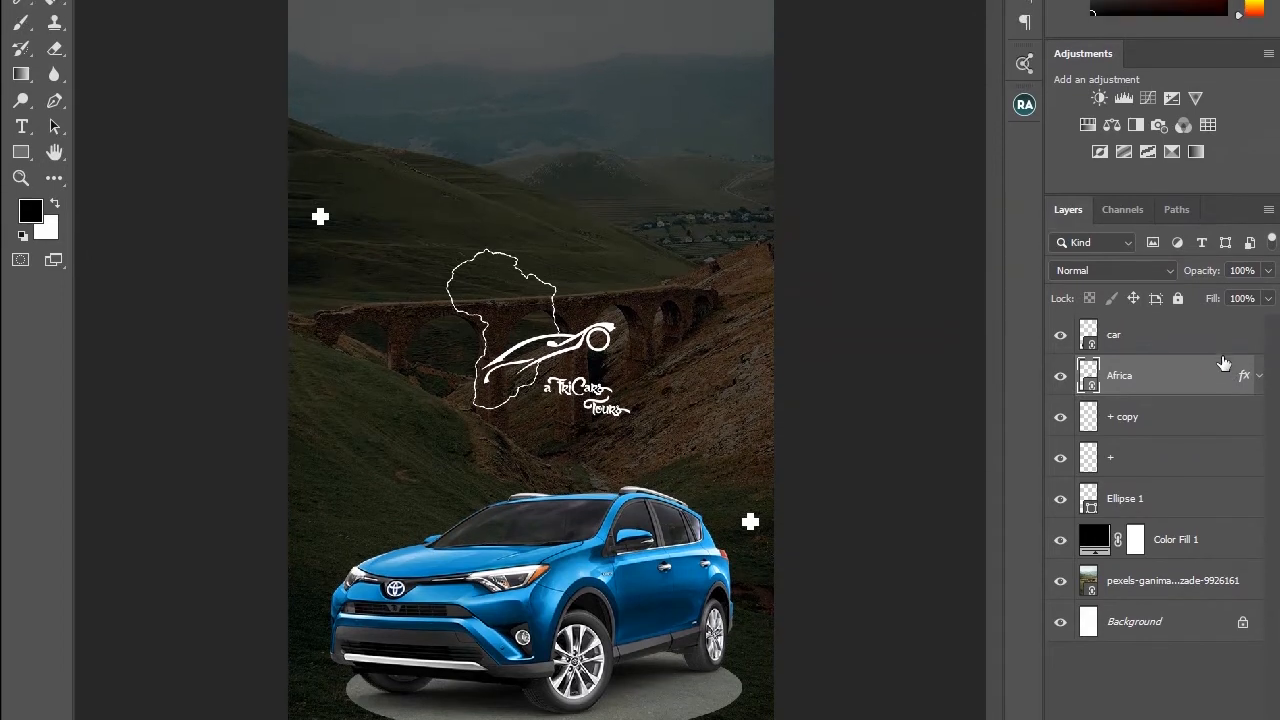
drag(1137, 335, 1136, 478)
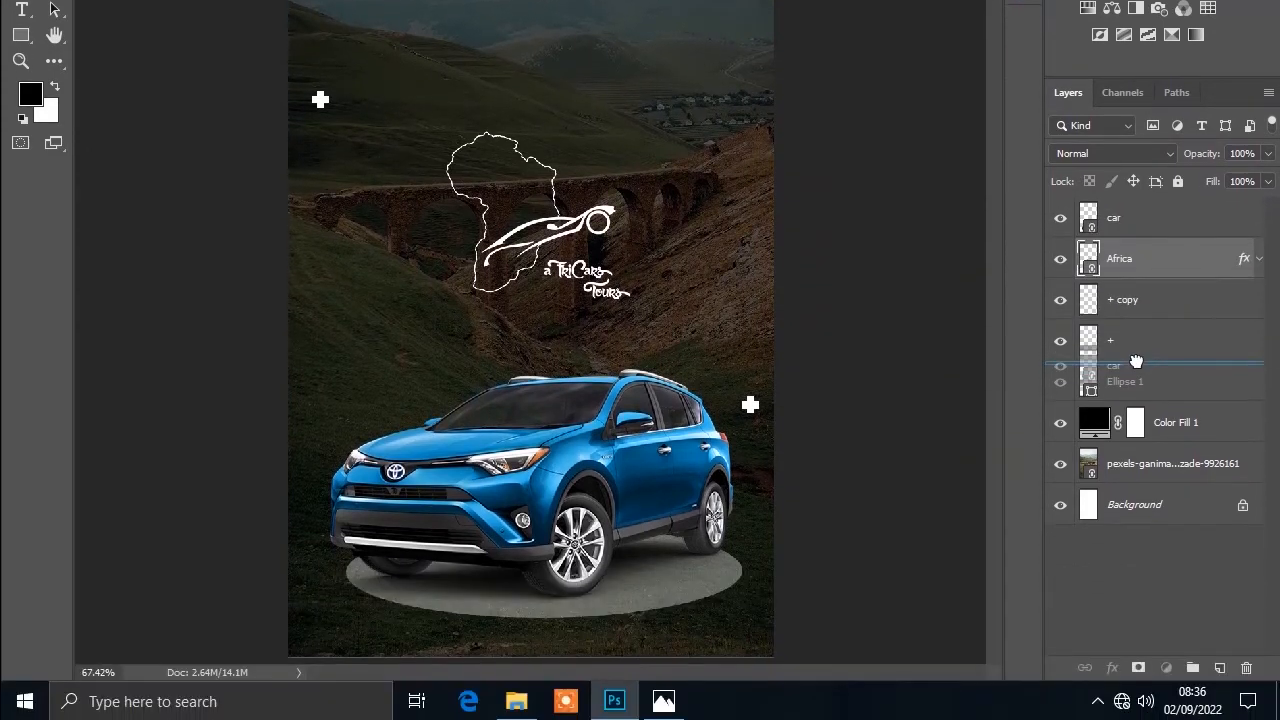
drag(1136, 362, 1139, 369)
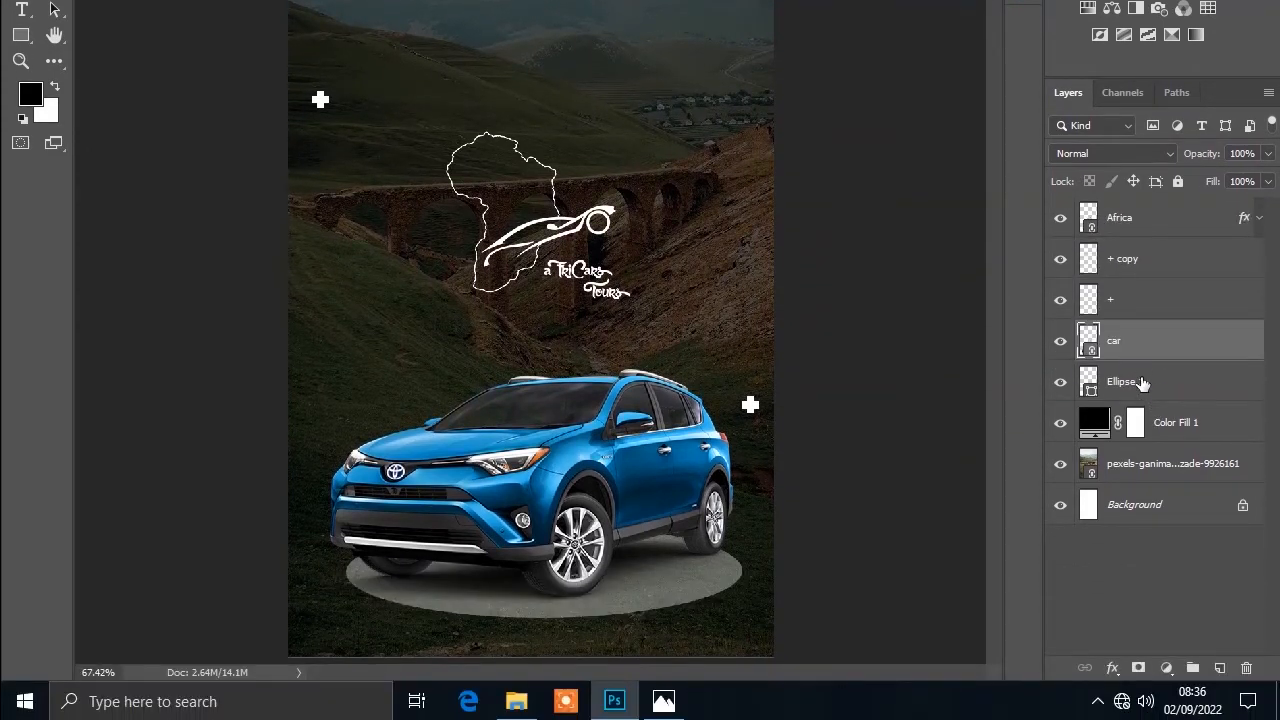
Step: Select the car and Ellipse 1 layers together and nudge them downward on the flyer
shift+click(1142, 383)
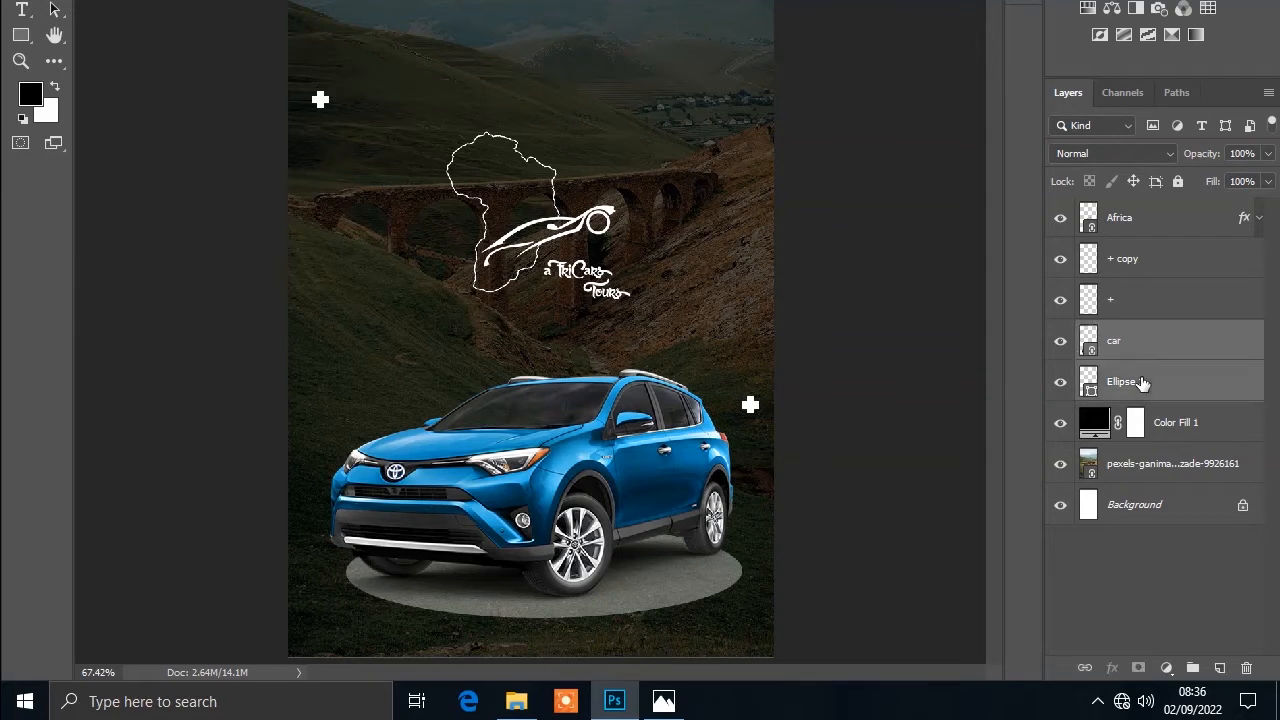
key(Down)
key(Down)
key(Down)
key(Down)
key(Down)
key(Down)
key(Down)
key(Down)
key(Down)
key(Down)
key(Down)
key(Down)
key(Down)
key(Down)
key(Down)
key(Down)
key(Down)
key(Down)
key(Down)
key(Down)
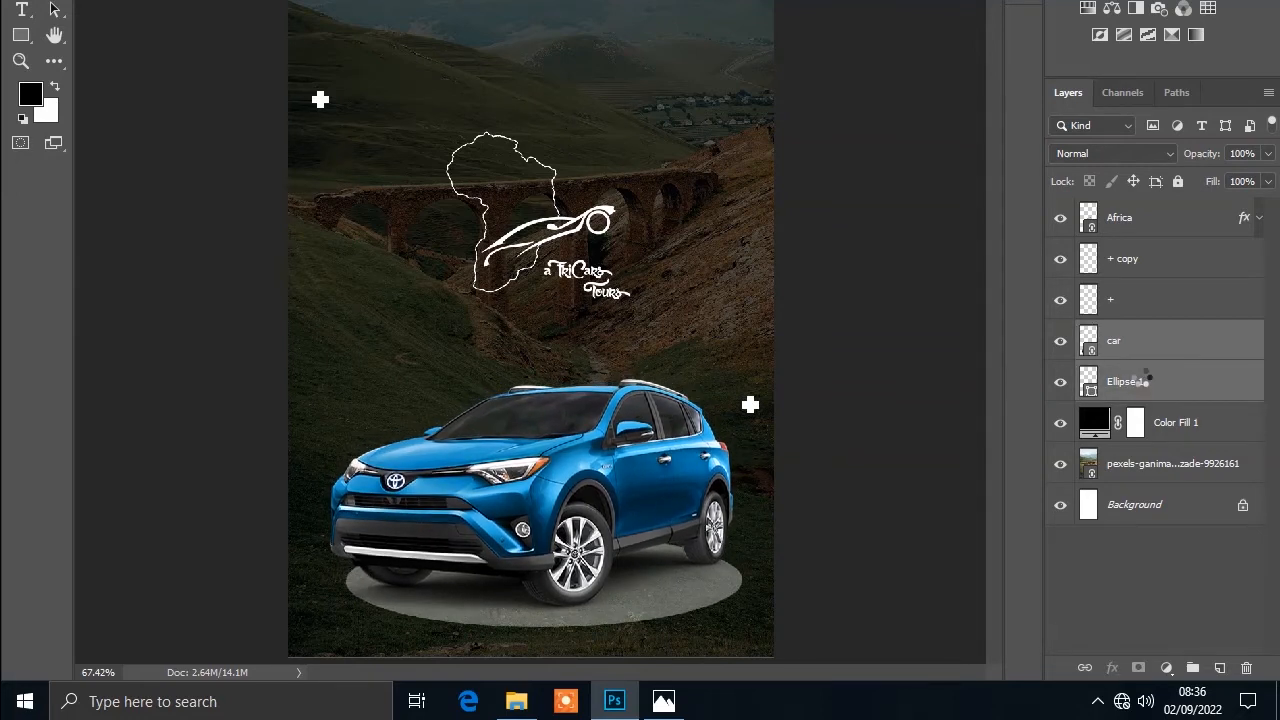
key(Down)
key(Down)
key(Down)
key(Down)
key(Down)
key(Down)
key(Down)
key(Down)
key(Down)
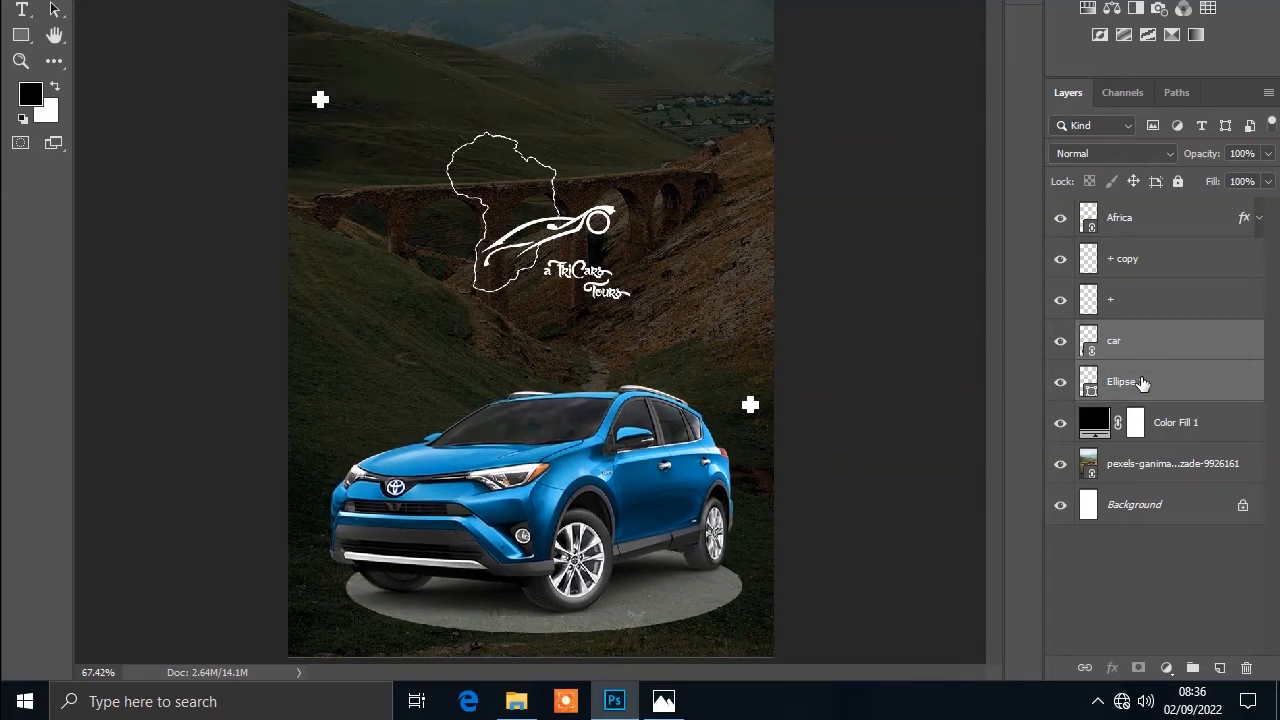
key(Down)
key(Down)
key(Down)
key(Down)
key(Down)
key(Down)
key(Down)
key(Down)
key(Down)
key(Down)
key(Down)
key(Down)
key(Down)
key(Down)
key(Down)
key(Down)
key(Down)
key(Down)
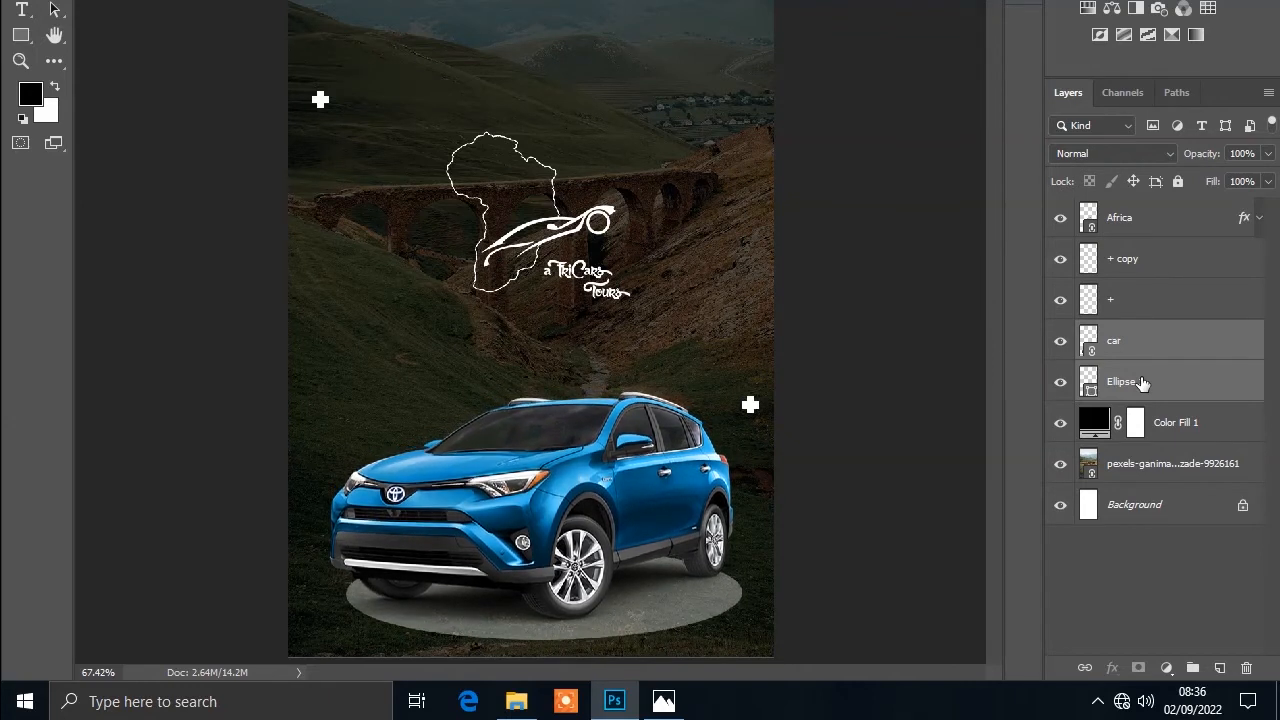
key(Down)
key(Down)
key(Down)
key(Down)
key(Down)
key(Down)
key(Down)
key(Down)
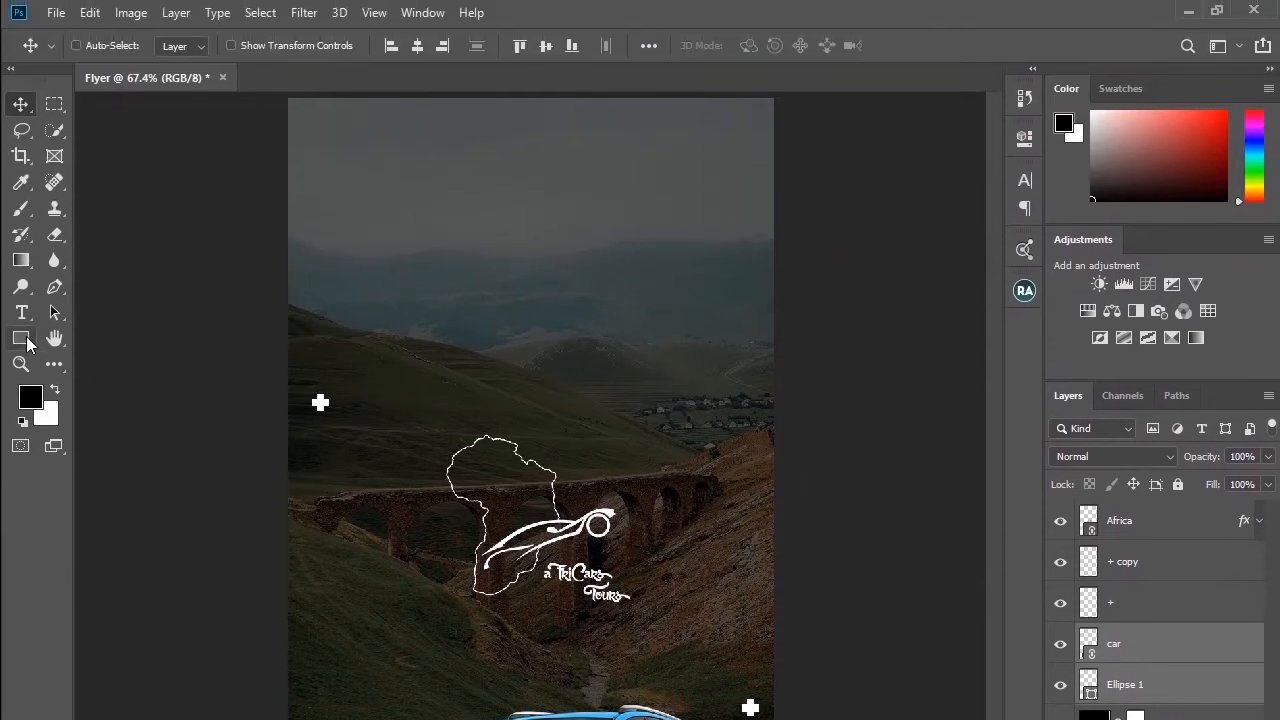
Step: Draw a rounded rectangle about 271 by 61 px with the Rounded Rectangle tool above the logo
click(27, 343)
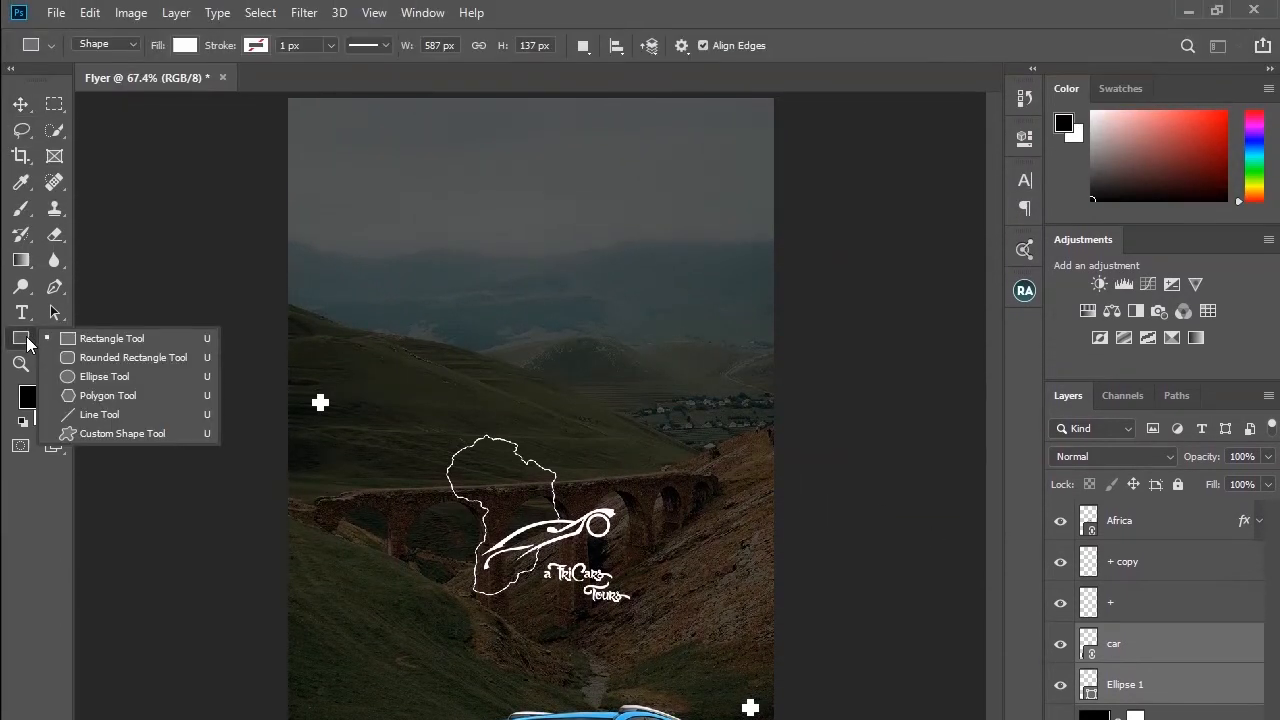
click(100, 357)
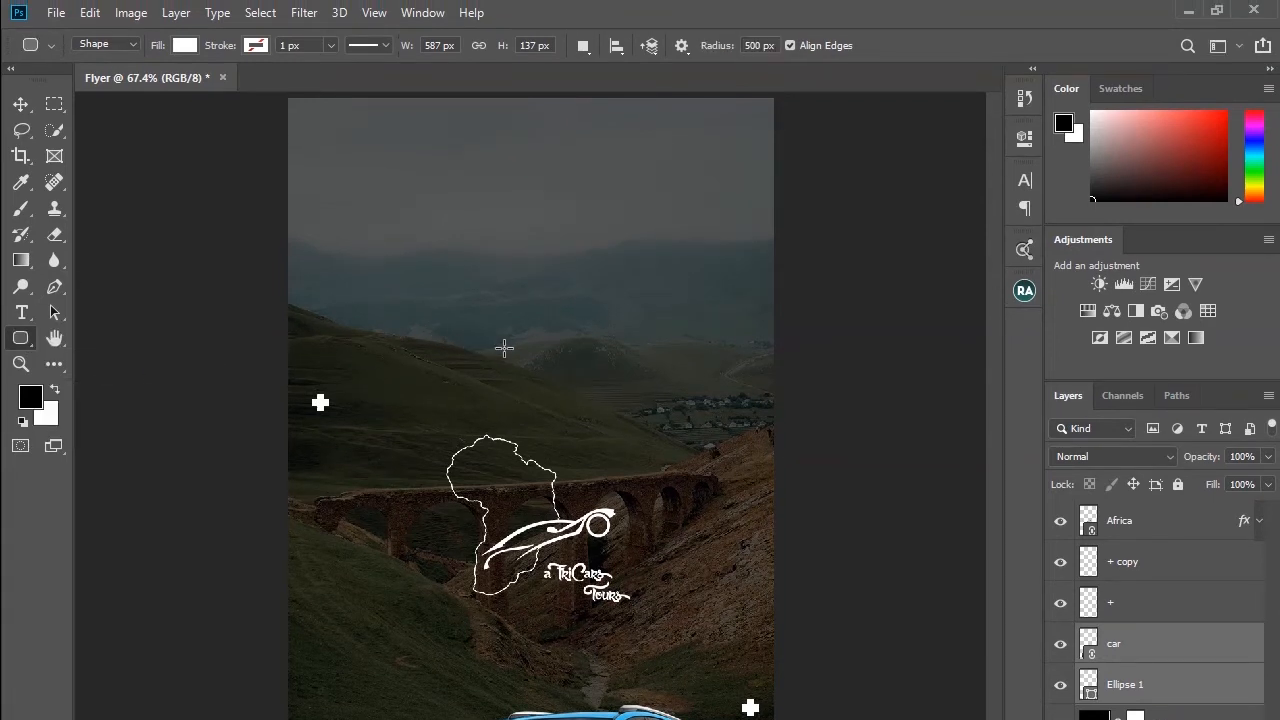
drag(483, 339, 664, 360)
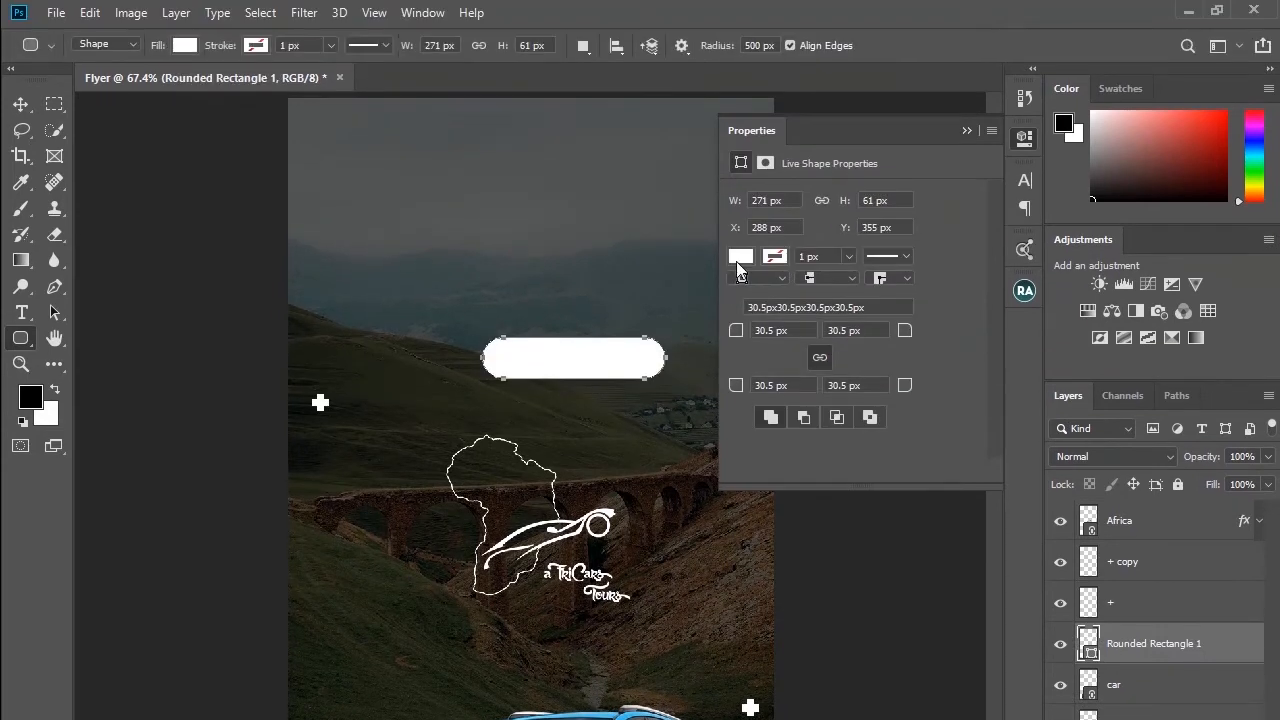
Step: Set the rounded rectangle to no fill with a white 5 px stroke
click(740, 239)
click(755, 296)
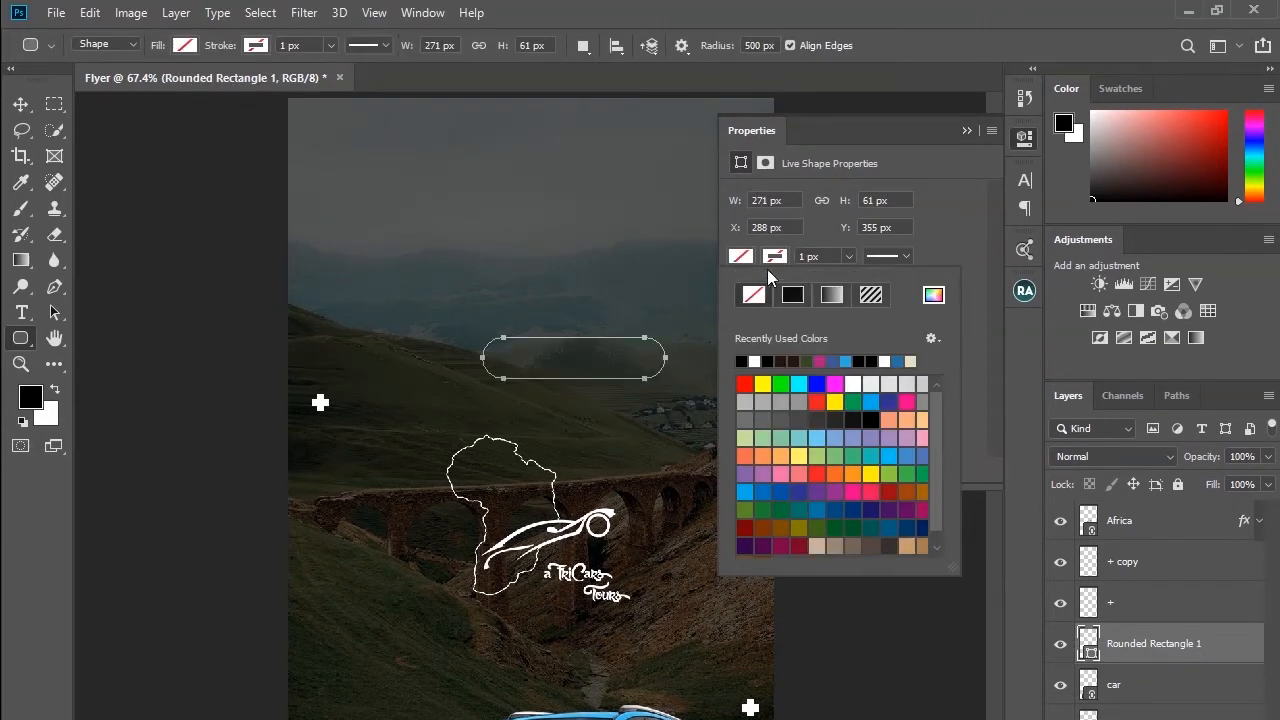
click(757, 360)
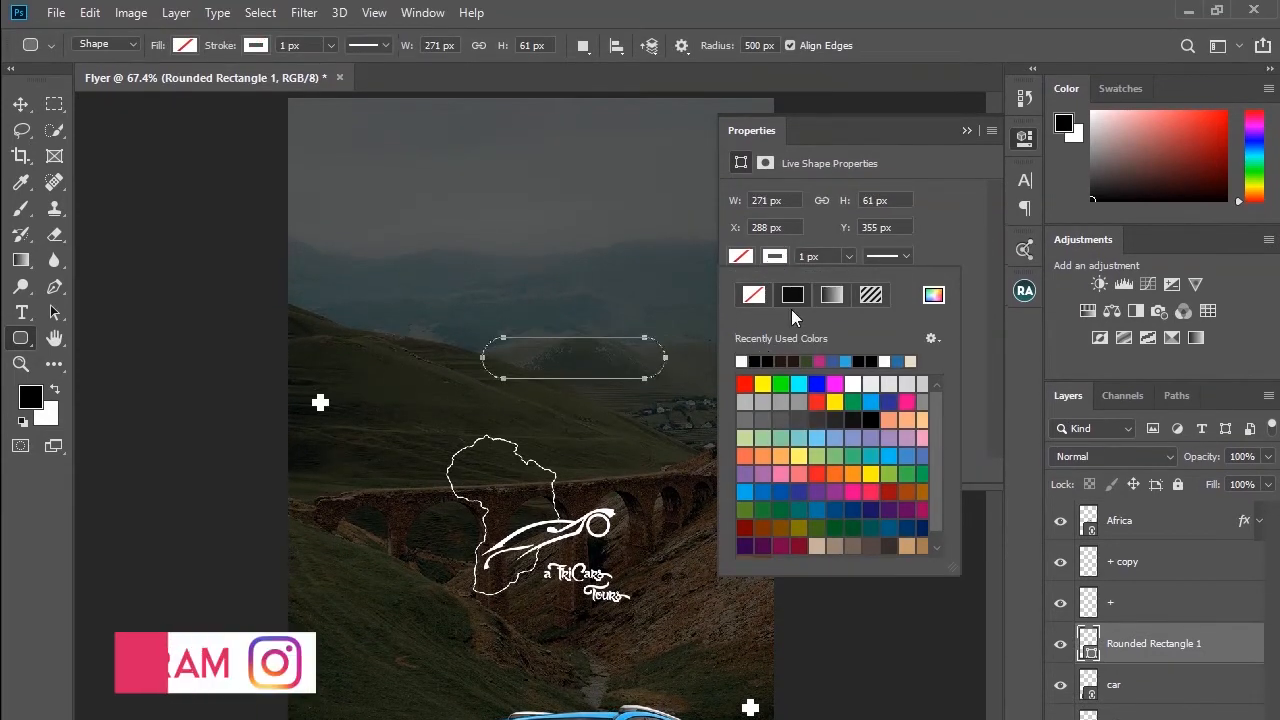
click(808, 256)
scroll(807, 256, up, 2)
scroll(807, 256, up, 2)
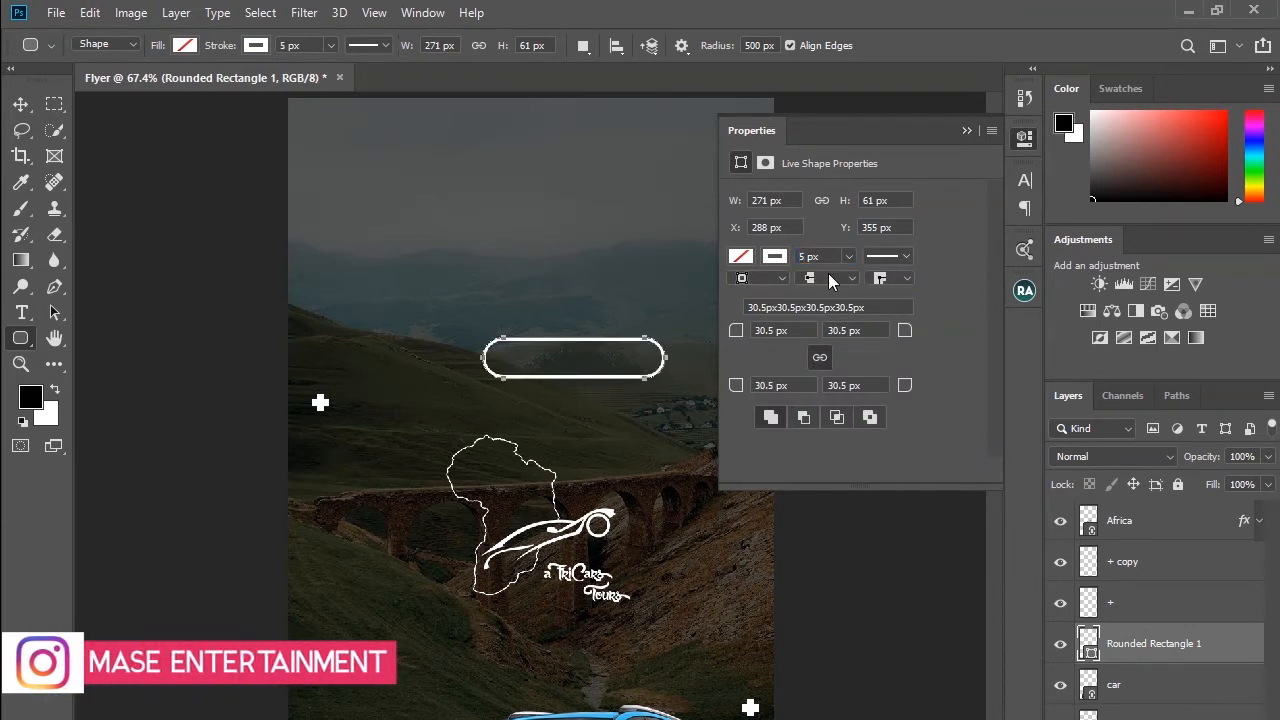
click(966, 131)
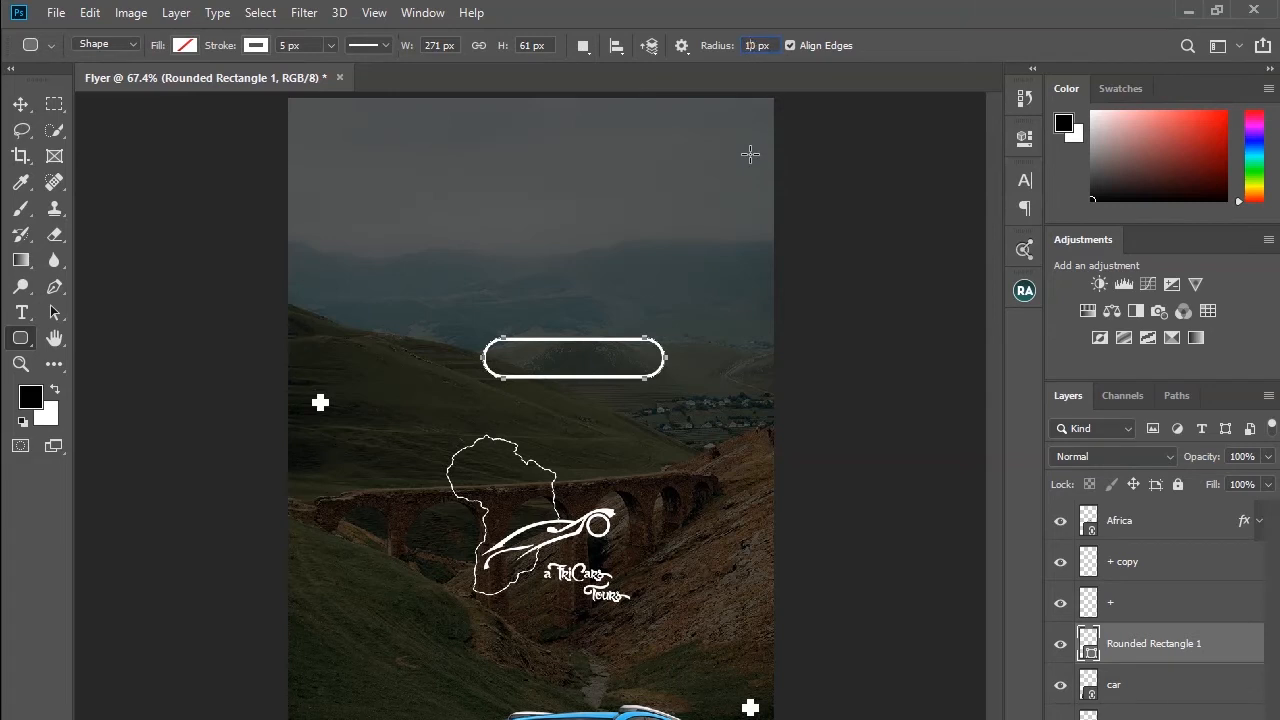
Step: Try drawing a second rounded rectangle with 10 px corner radius near the flyer's top, then undo it
click(20, 104)
click(20, 338)
drag(467, 172, 661, 208)
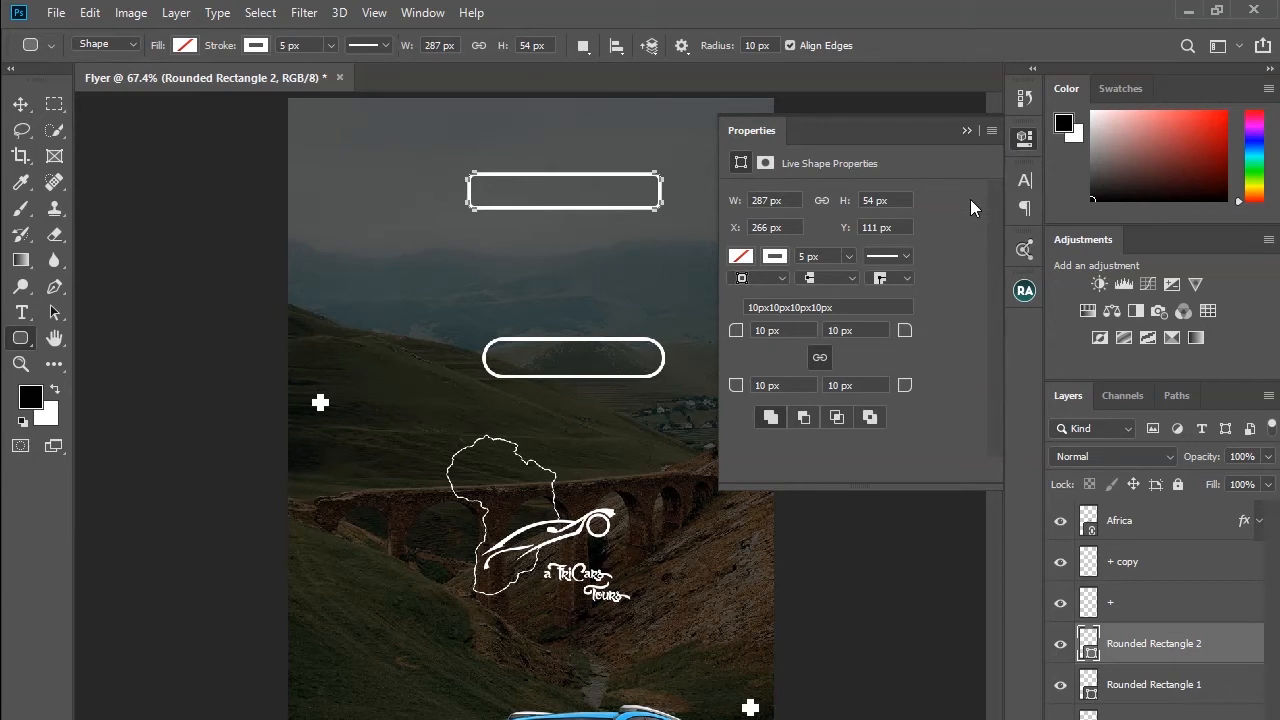
click(969, 133)
key(ctrl+z)
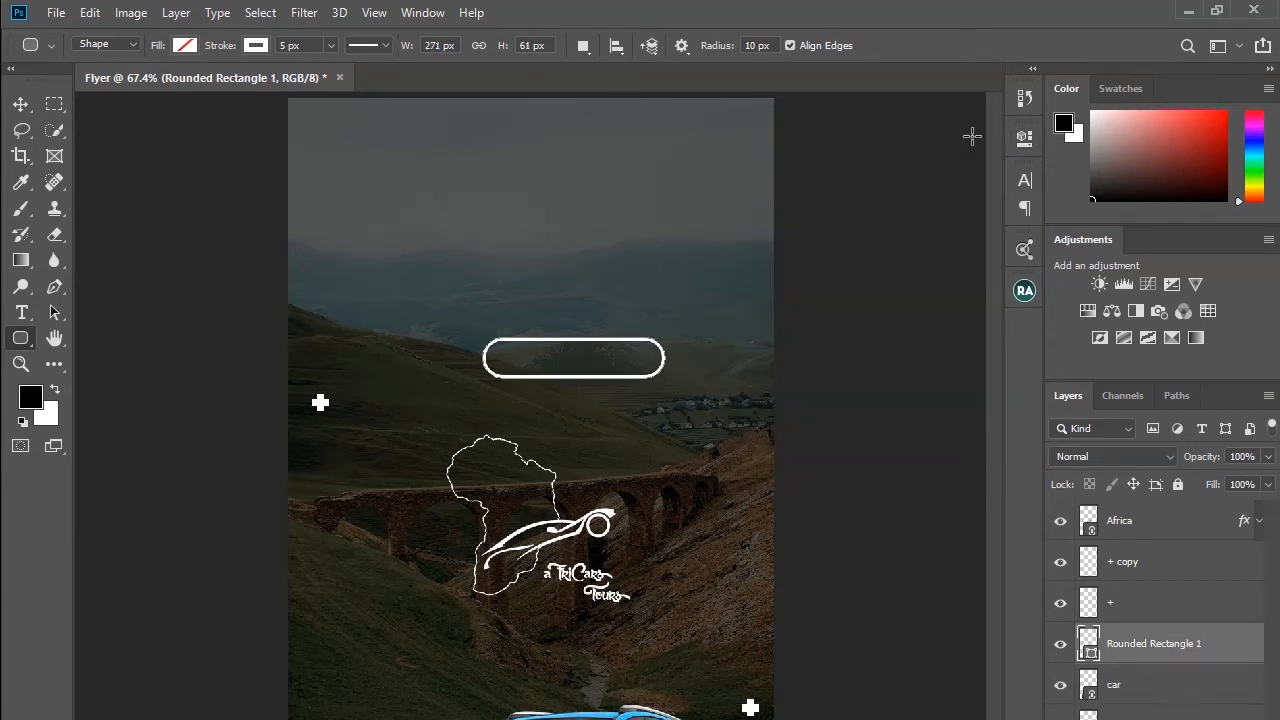
Step: Draw a squiggly arrow custom shape about 104 by 46 px left of the rounded rectangle
right_click(20, 340)
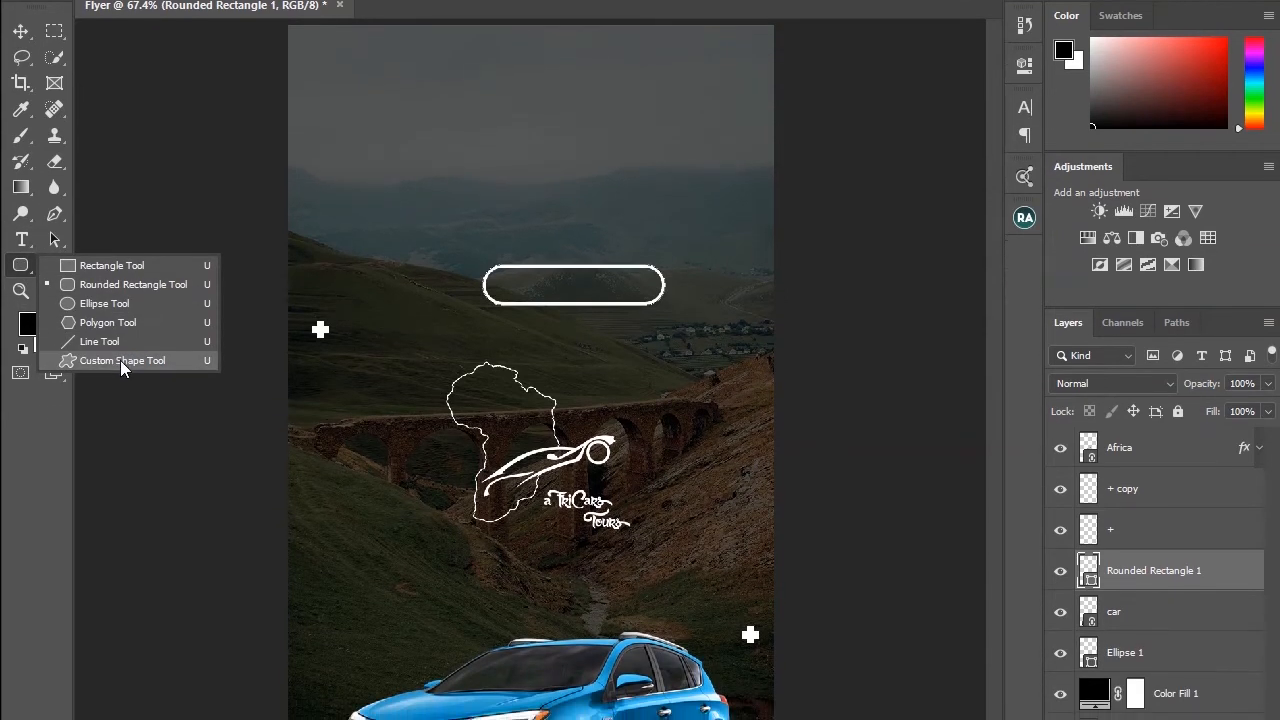
click(120, 360)
click(772, 46)
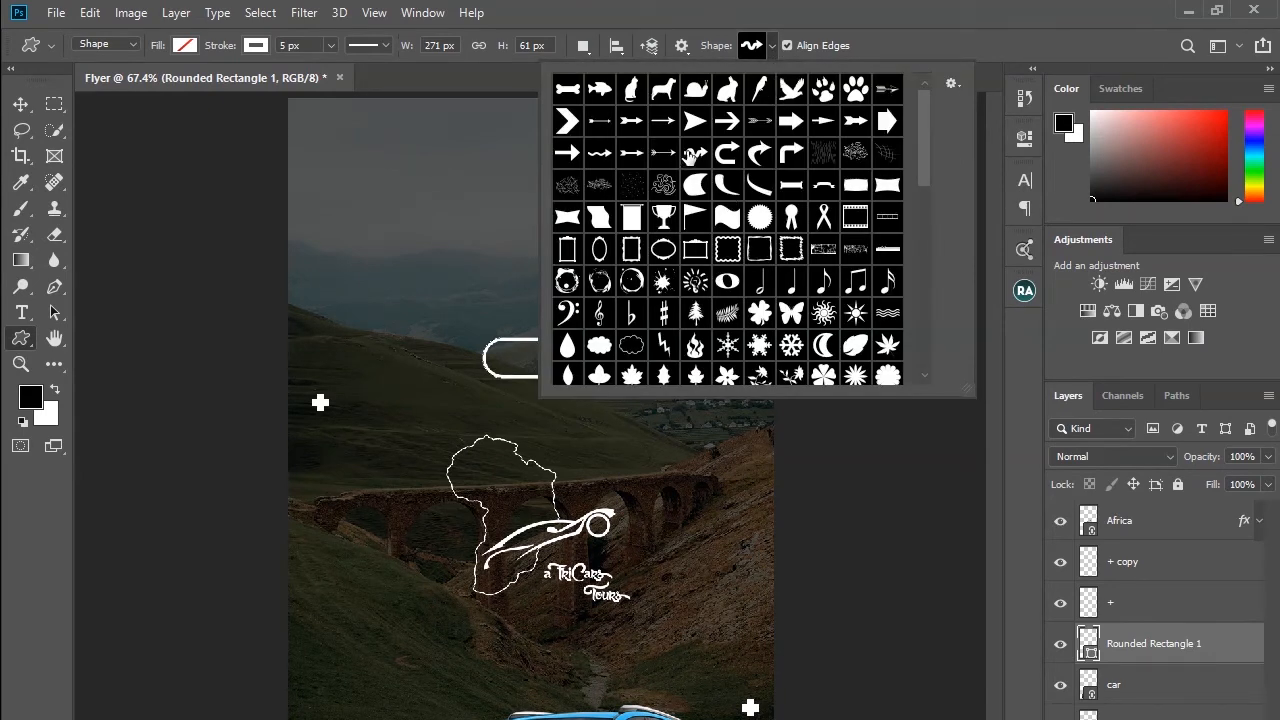
click(375, 339)
mouse_move(375, 339)
mouse_down()
mouse_move(413, 373)
mouse_move(394, 345)
mouse_move(420, 363)
mouse_move(451, 360)
mouse_up()
key(ctrl+z)
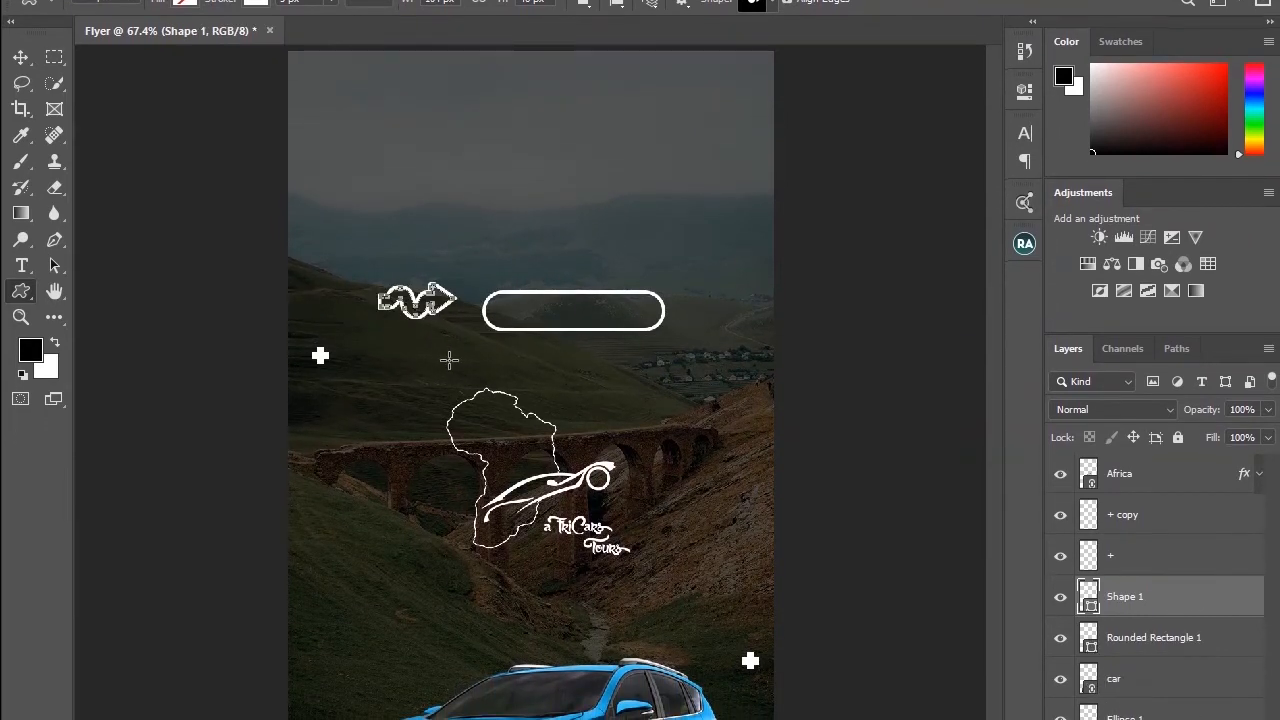
Step: Give the arrow shape no fill with a white stroke and move it against the rounded rectangle's left end
click(254, 46)
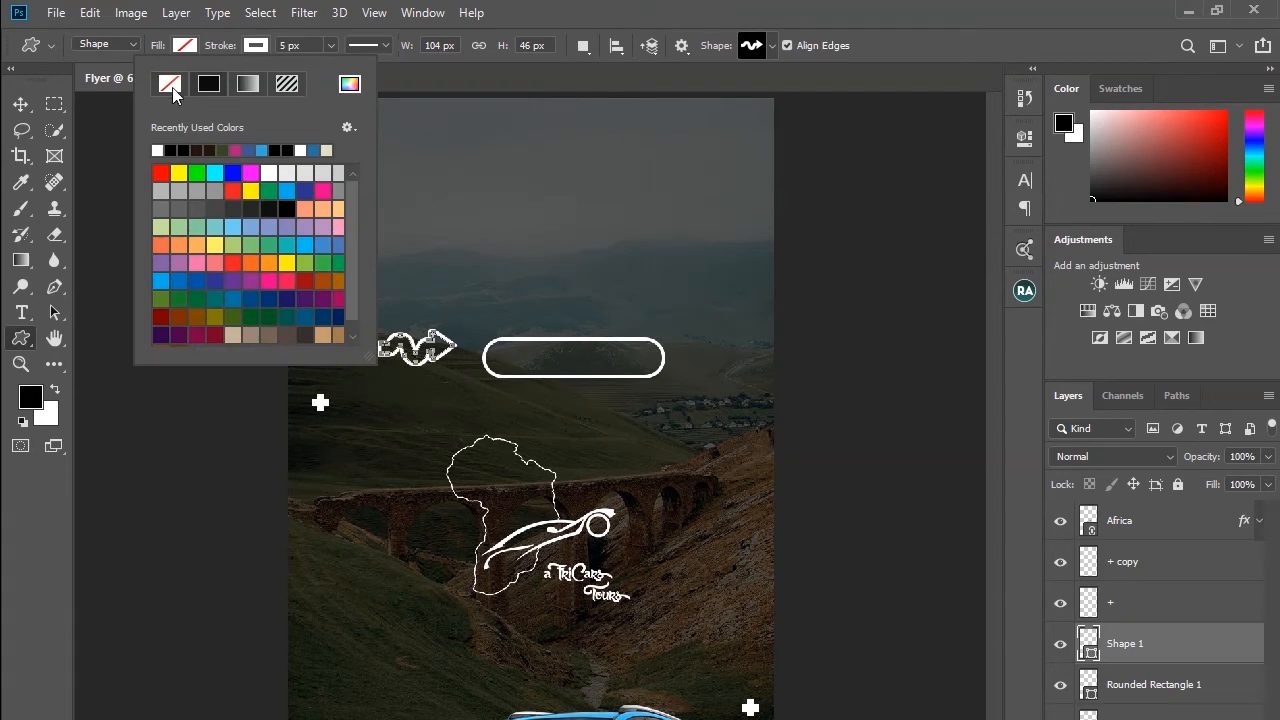
click(171, 86)
click(190, 47)
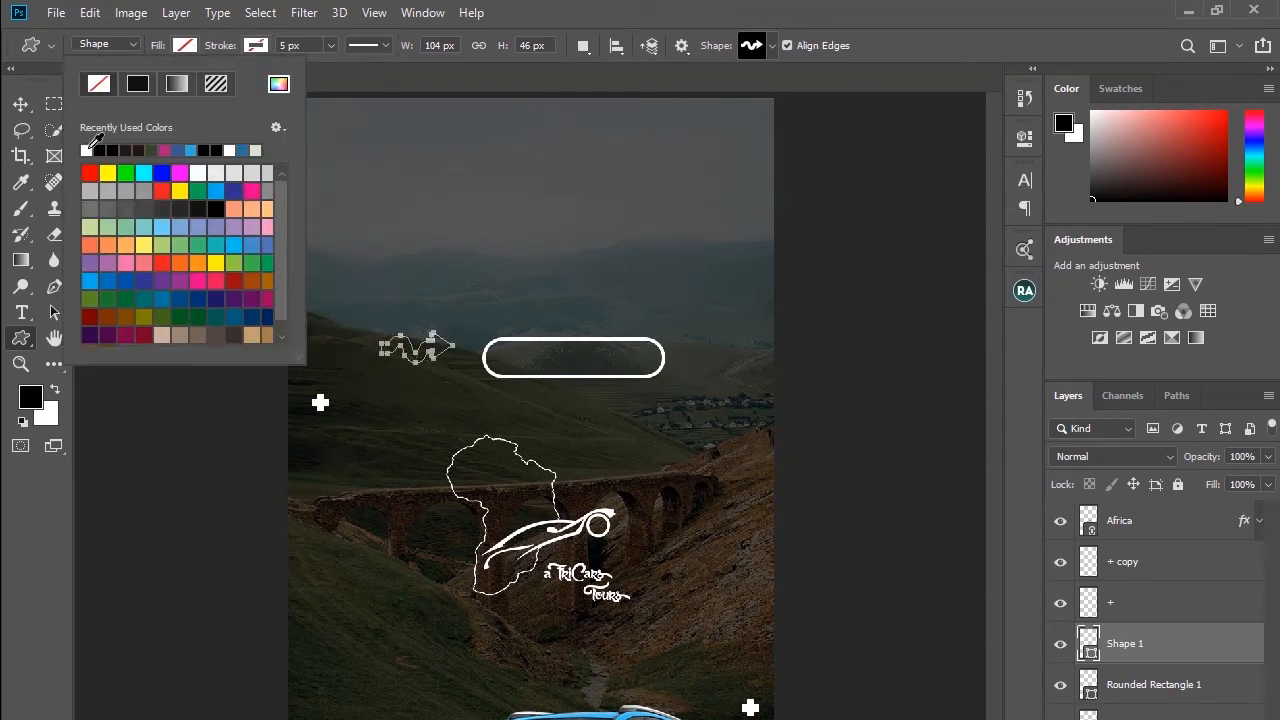
click(89, 148)
click(20, 104)
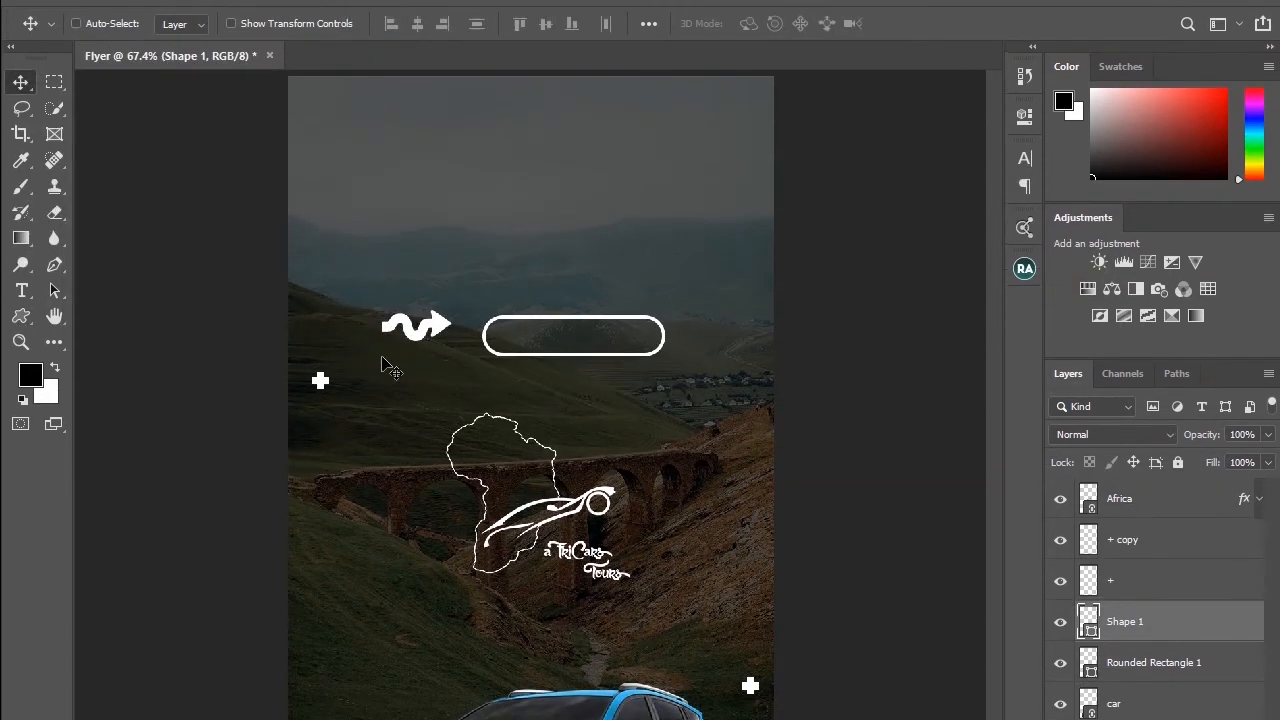
drag(423, 353, 451, 367)
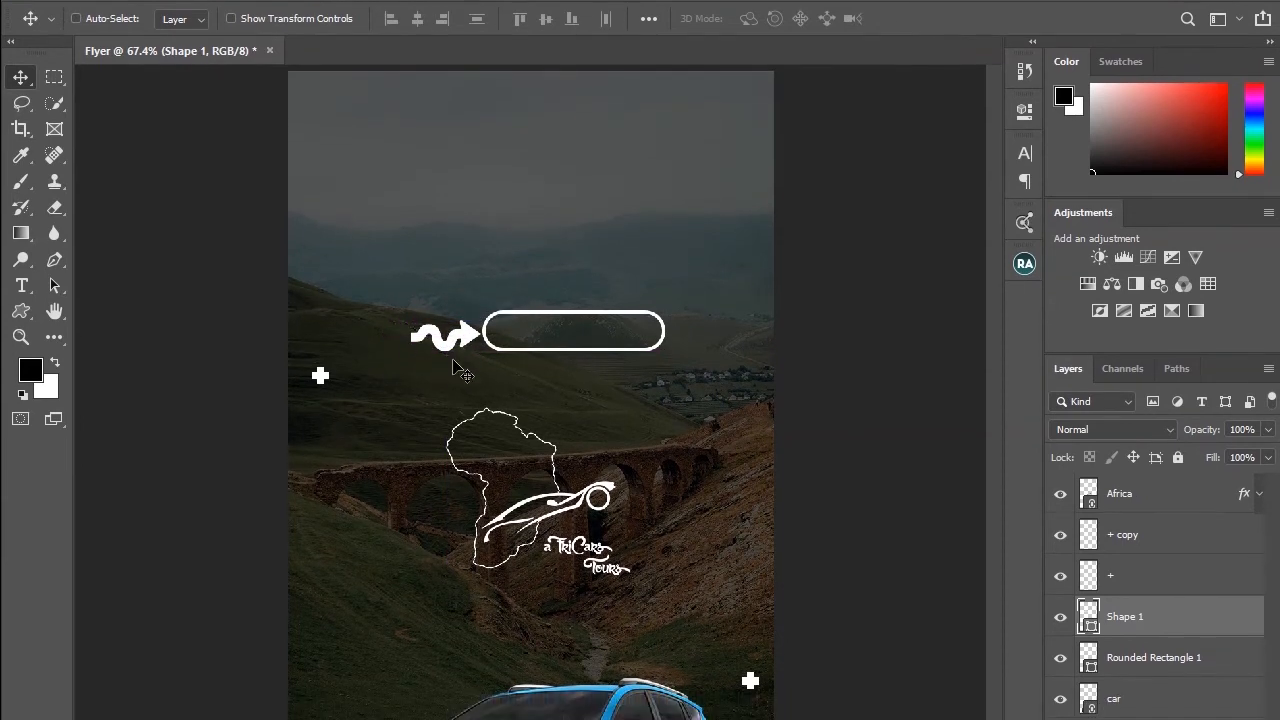
Step: Nudge the arrow shape up slightly to line it up with the rounded rectangle
key(Up)
key(Up)
key(Up)
Step: Add a text layer reading "Book now" on the flyer
click(21, 285)
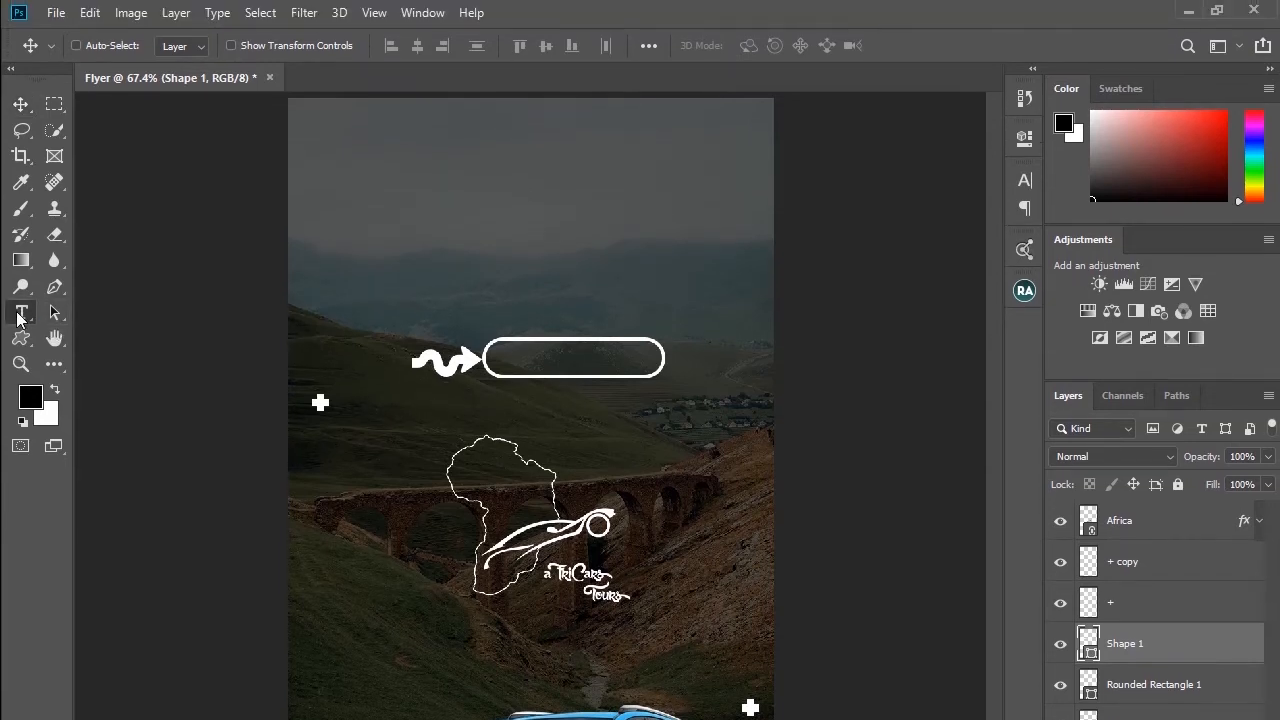
click(476, 222)
text(Book now)
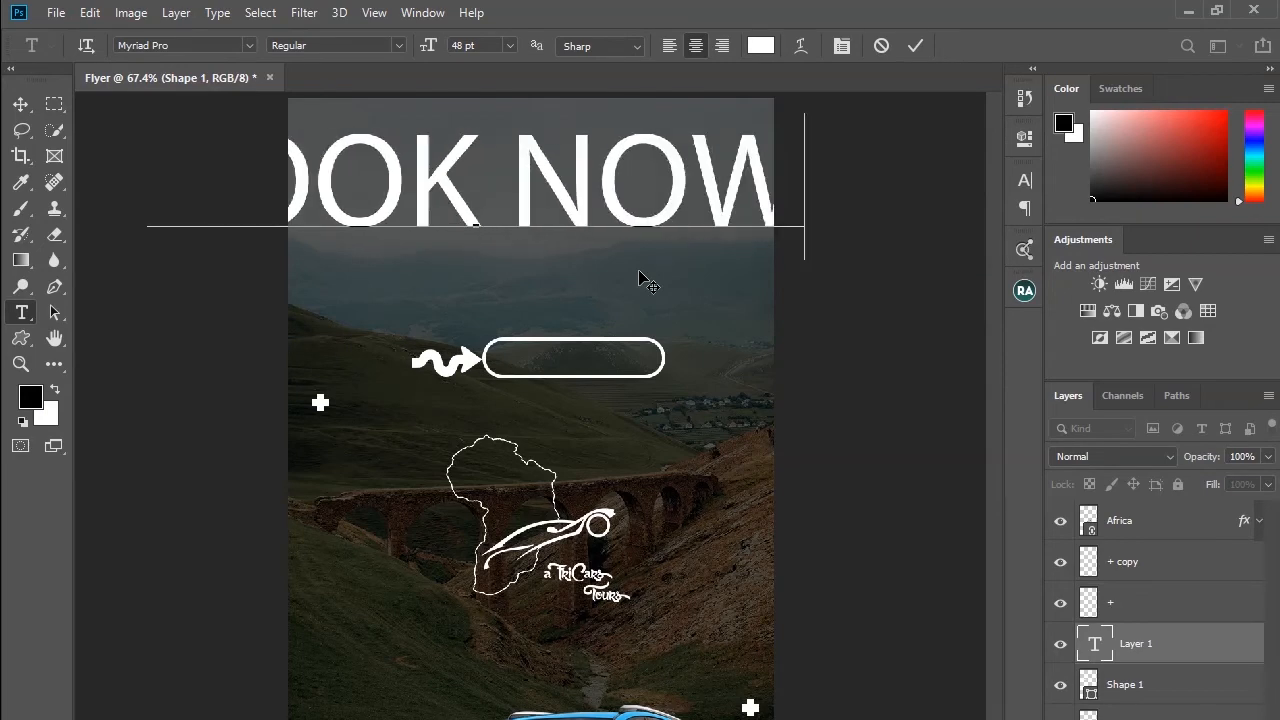
key(ctrl+Return)
Step: Set the Book now text to Ikaros Sans at 10 pt
click(509, 45)
click(493, 152)
click(200, 46)
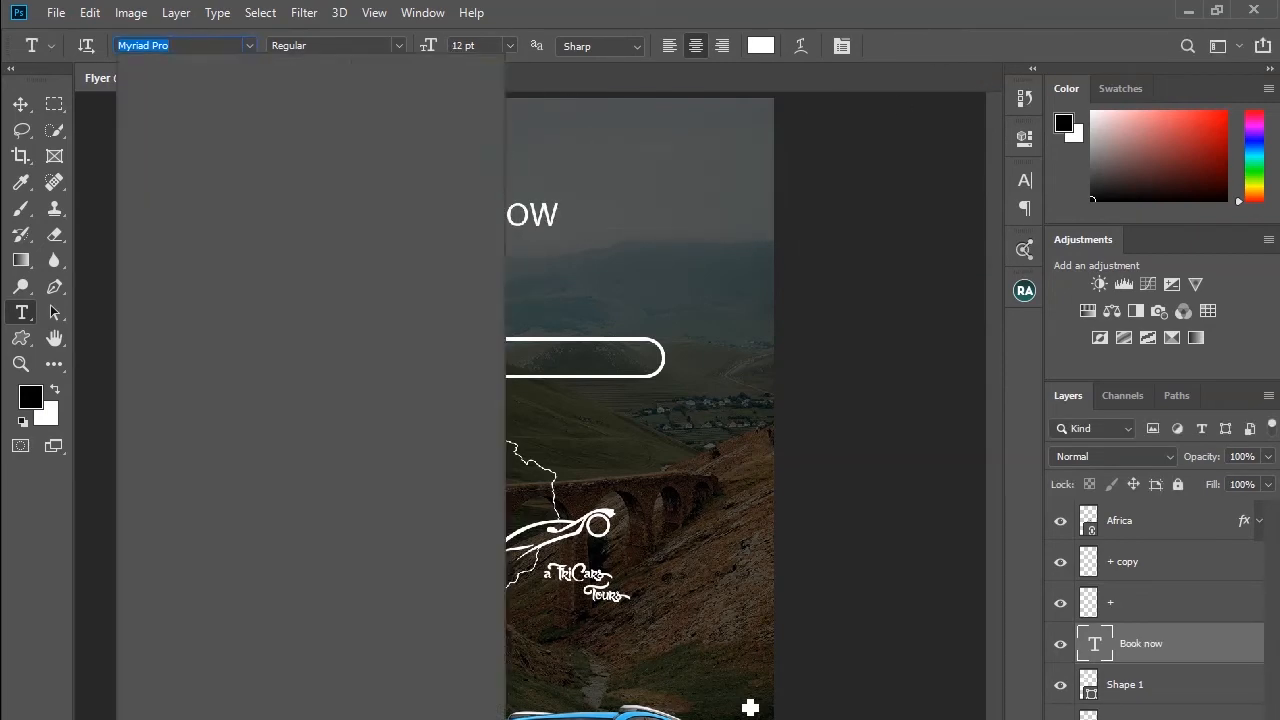
text(ika)
click(230, 125)
click(509, 45)
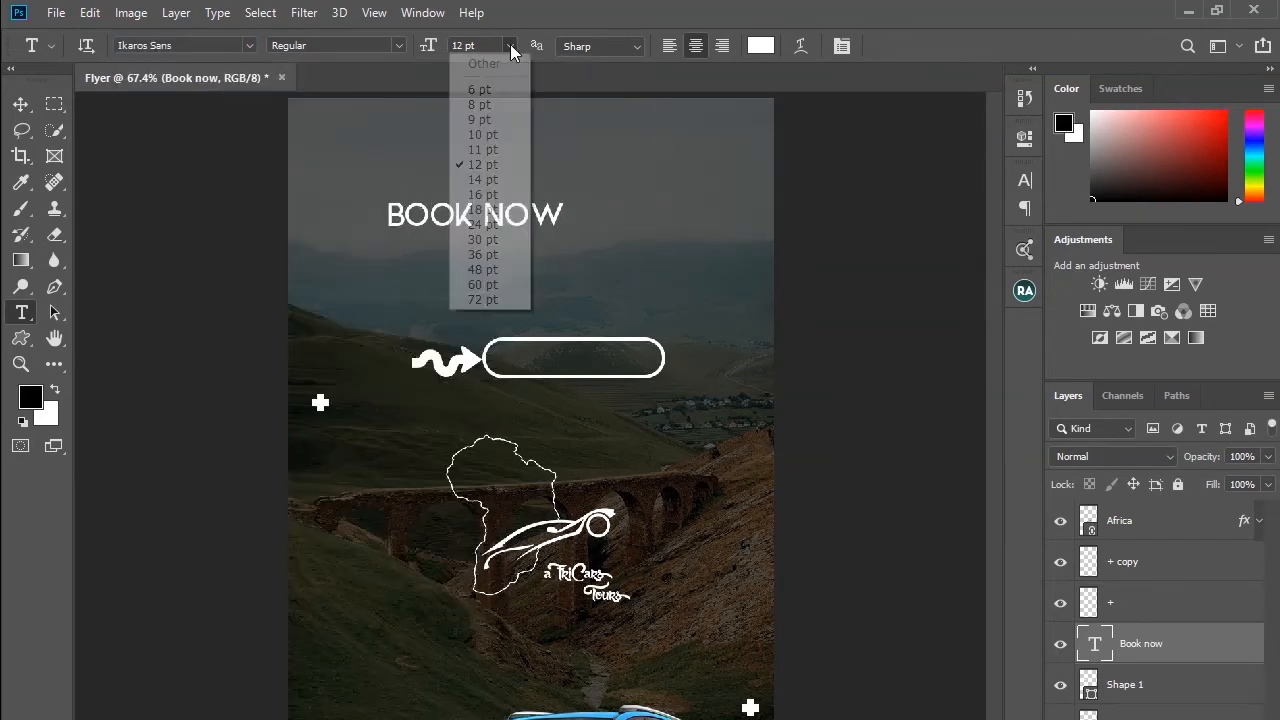
click(486, 121)
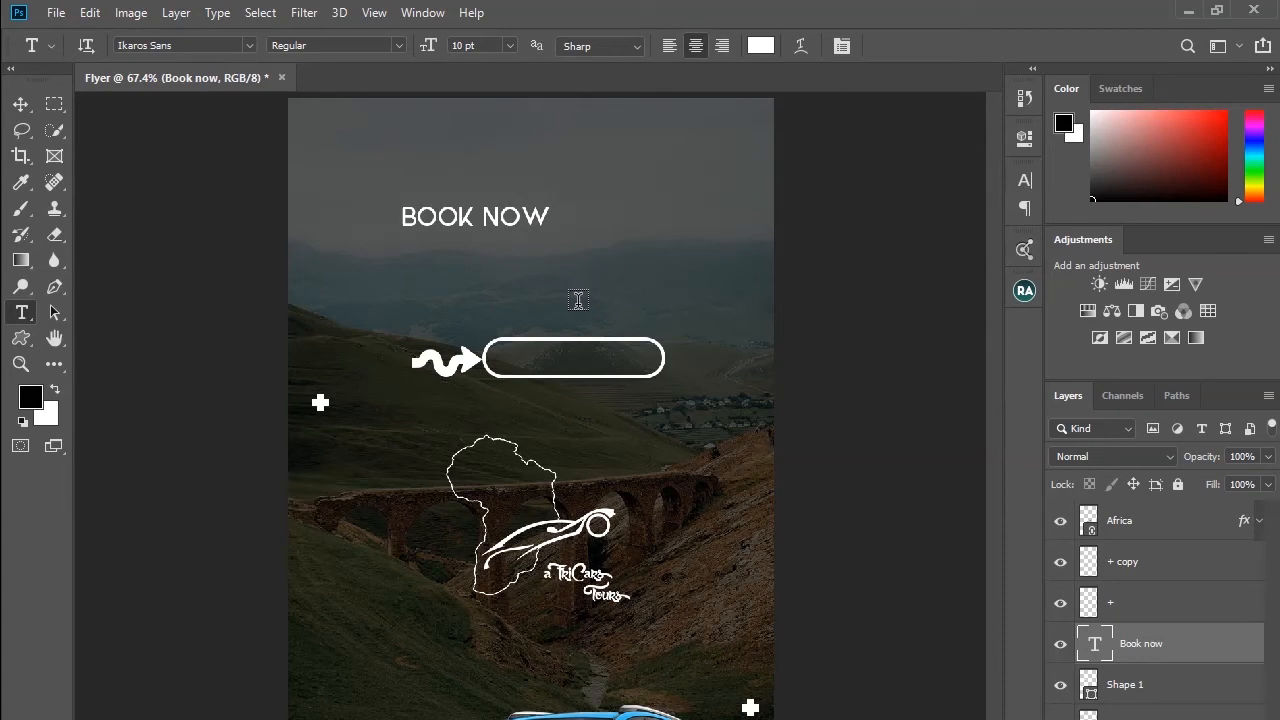
Step: Center the Book now text horizontally and vertically inside the rounded rectangle using the rectangle's selection
click(27, 108)
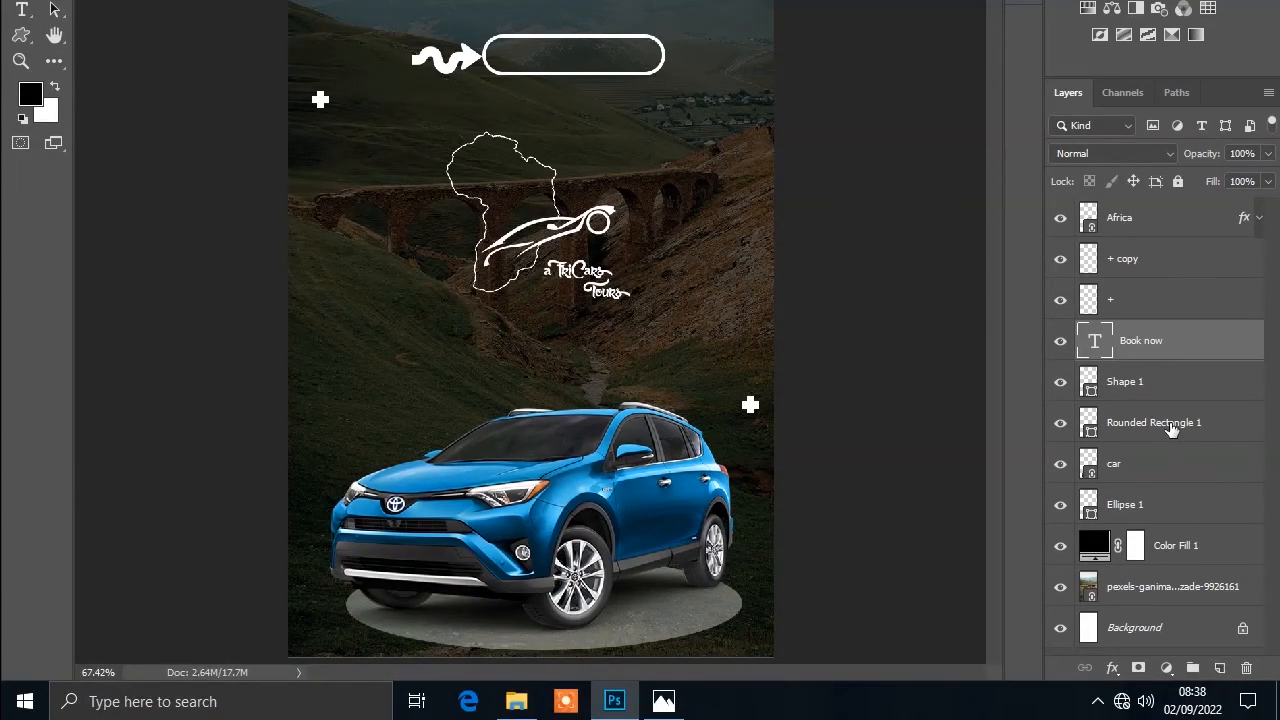
click(1172, 429)
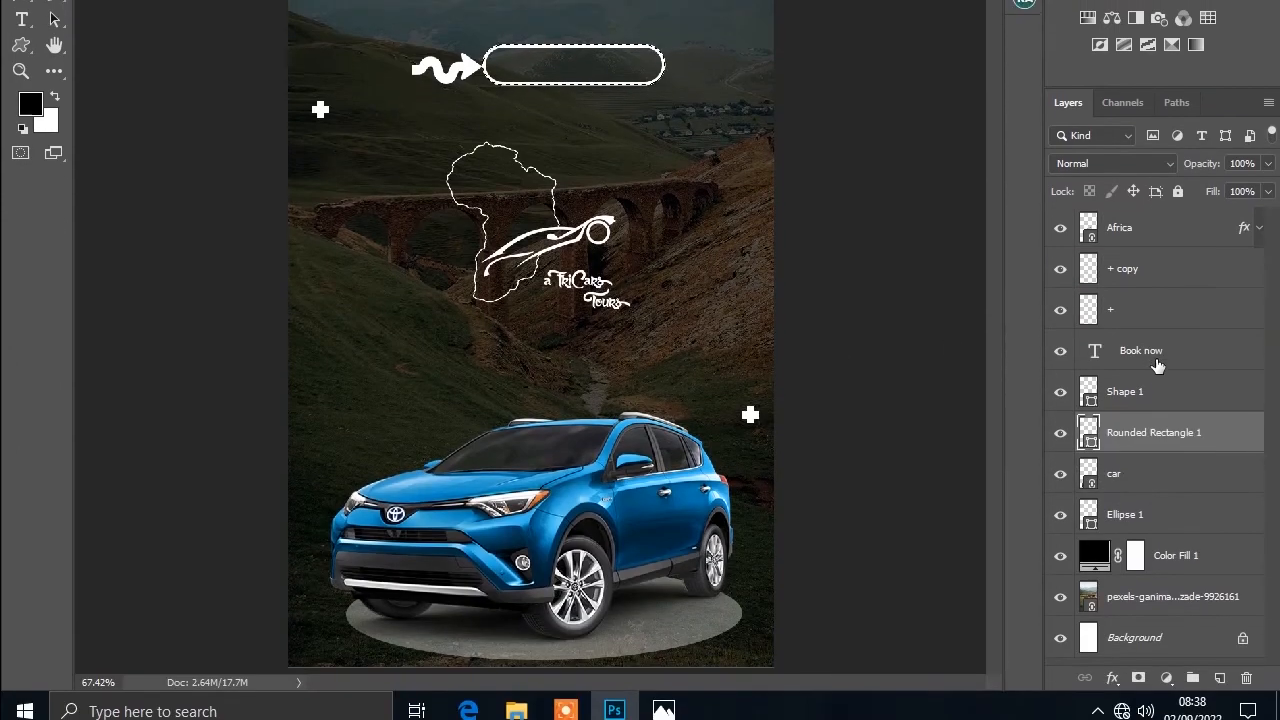
click(1090, 647)
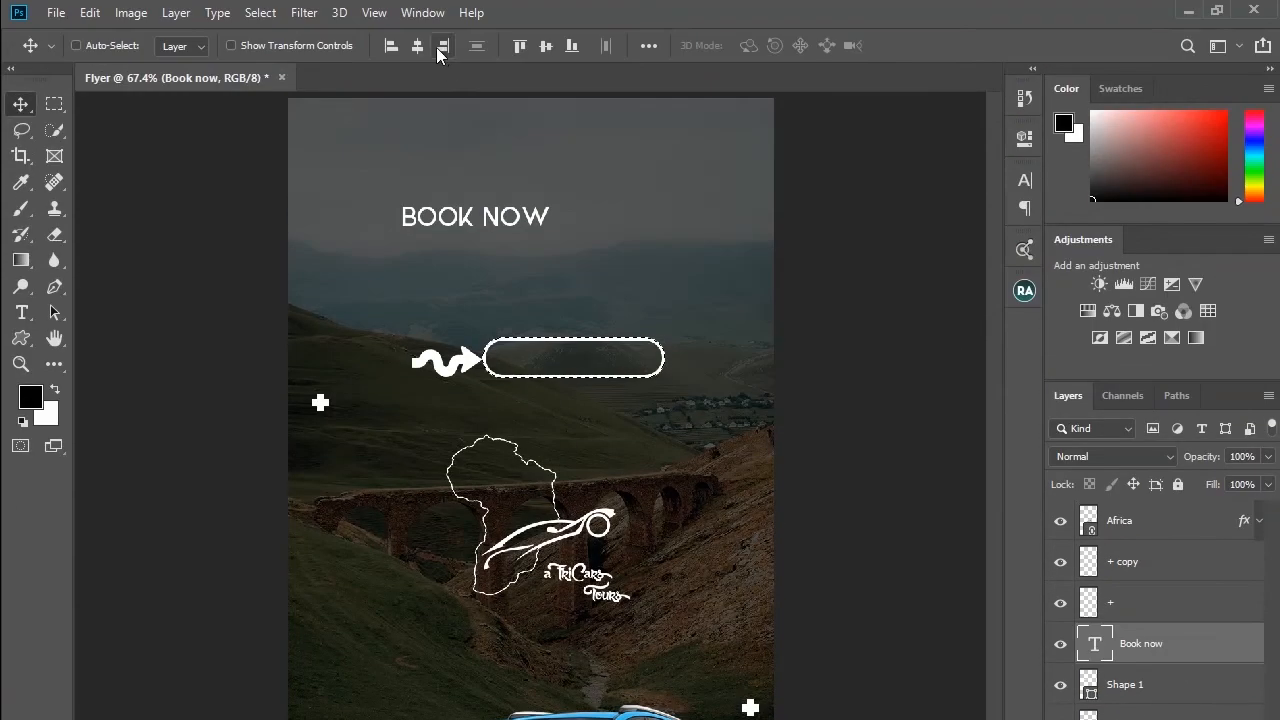
click(418, 48)
click(548, 45)
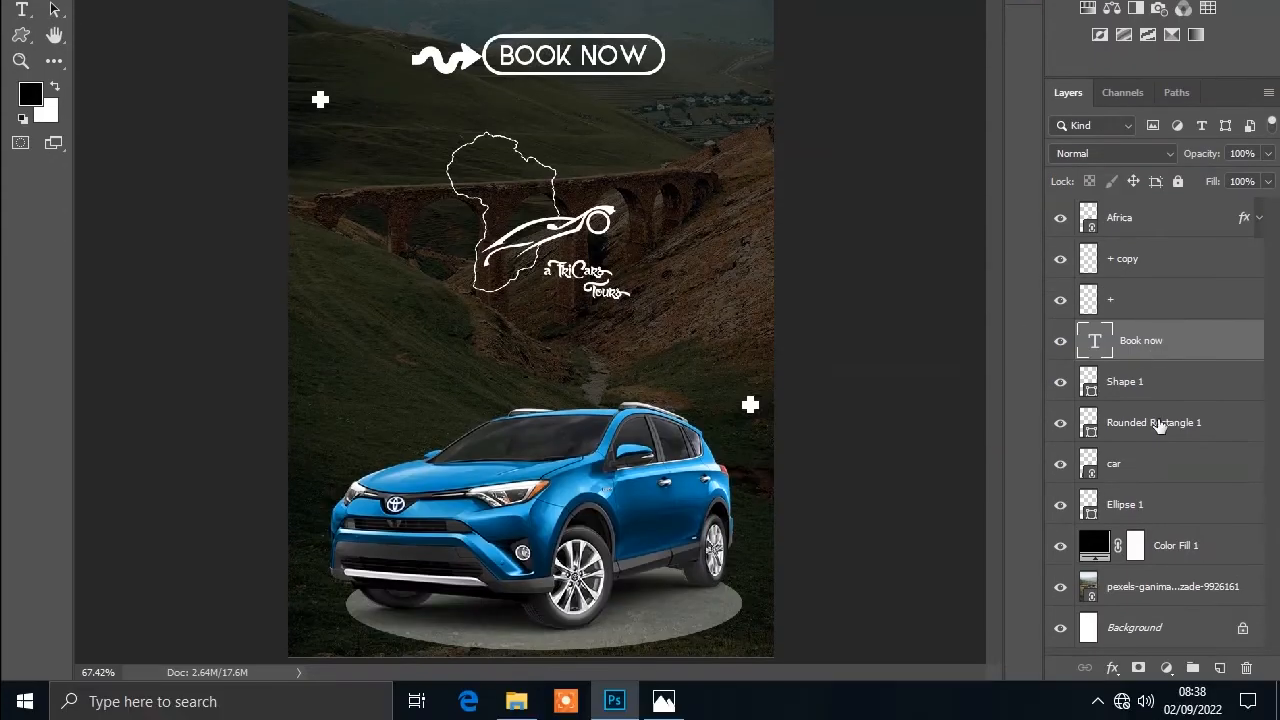
Step: Group the Book now text, arrow and rounded rectangle layers and name the group Book
shift+click(1097, 420)
key(ctrl+g)
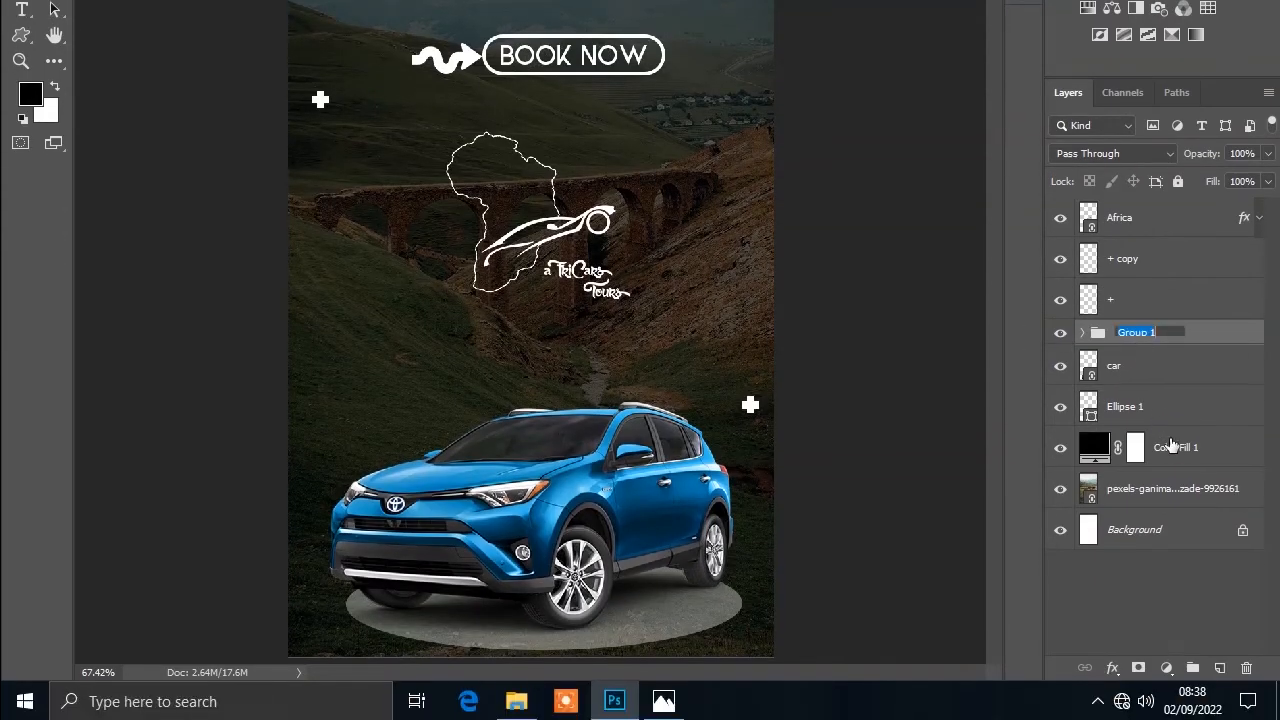
text(Book)
key(Return)
Step: Center the Book group horizontally on the canvas and move it up above the Africa logo
key(ctrl+a)
click(418, 46)
click(550, 45)
key(ctrl+d)
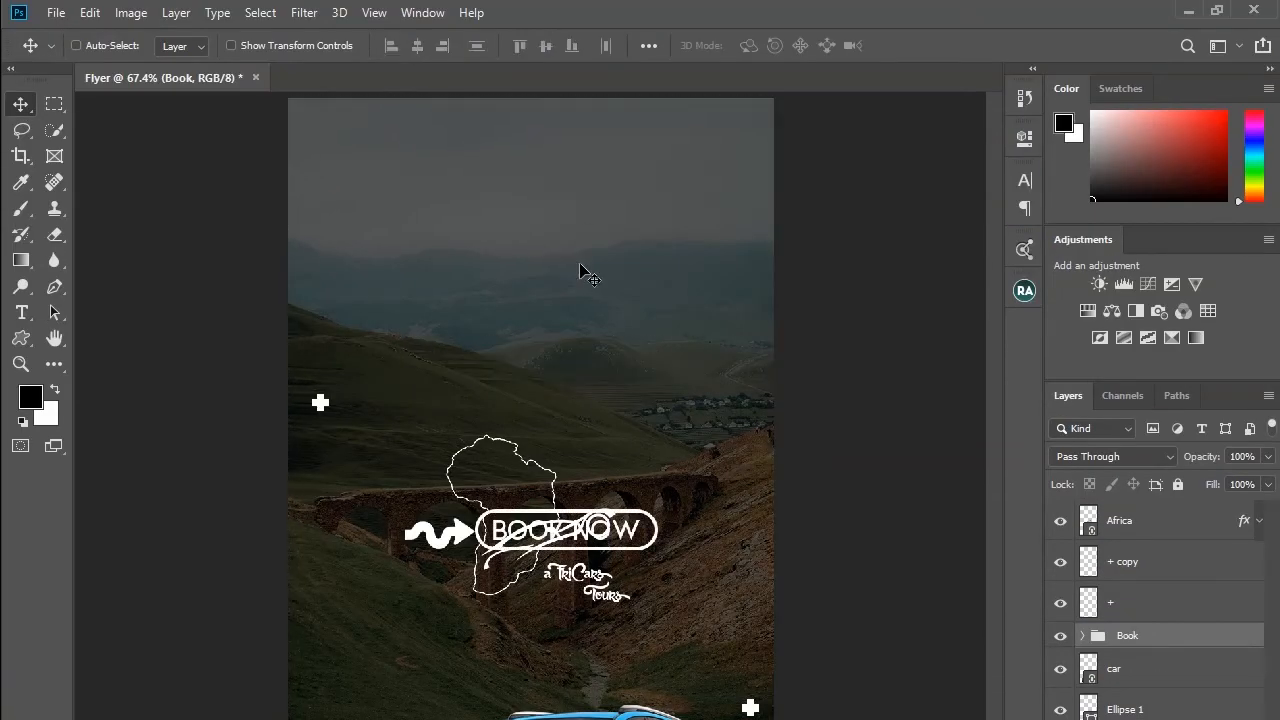
drag(575, 210, 575, 104)
drag(575, 362, 577, 314)
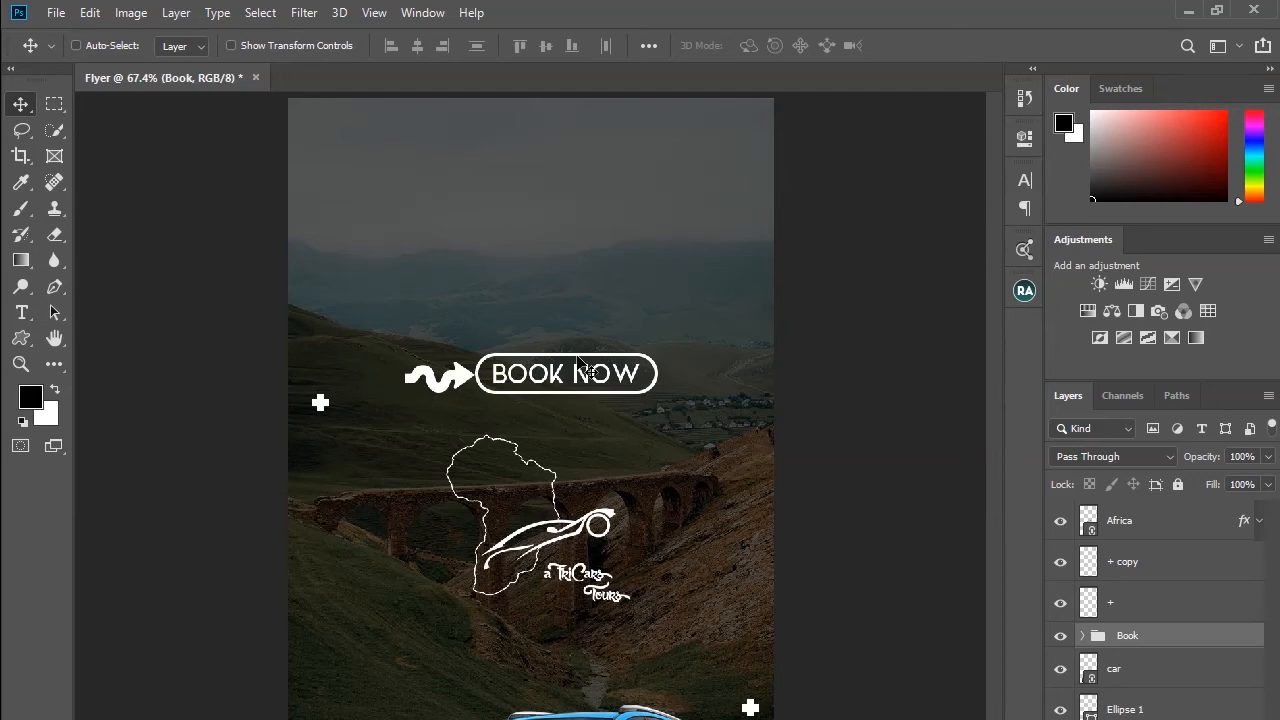
Step: Add a "TRAVEL WITH US" text layer and place it below the Africa logo
click(22, 312)
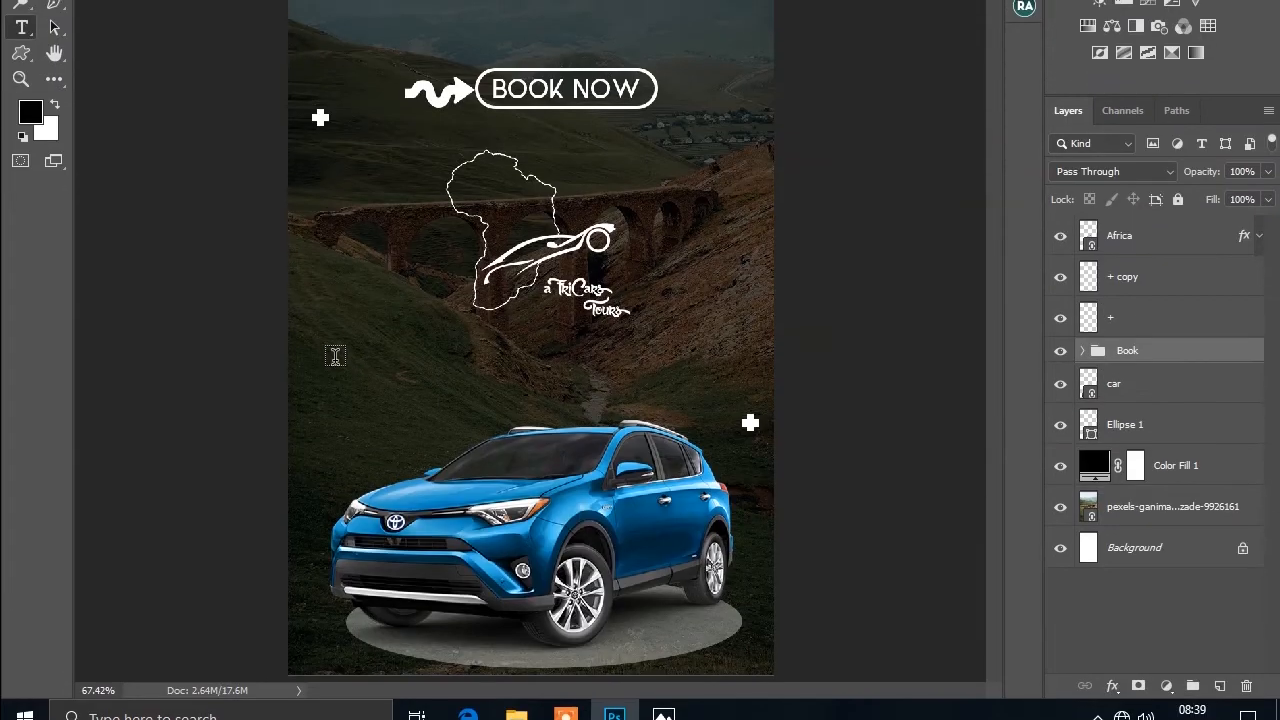
click(334, 639)
text(TRAVEL WITH US)
key(ctrl+Return)
click(21, 104)
drag(350, 638, 547, 636)
Step: Change the TRAVEL WITH US heading's font to Gotham Ultra Regular
click(1024, 180)
click(848, 208)
text(Gotham Ultra)
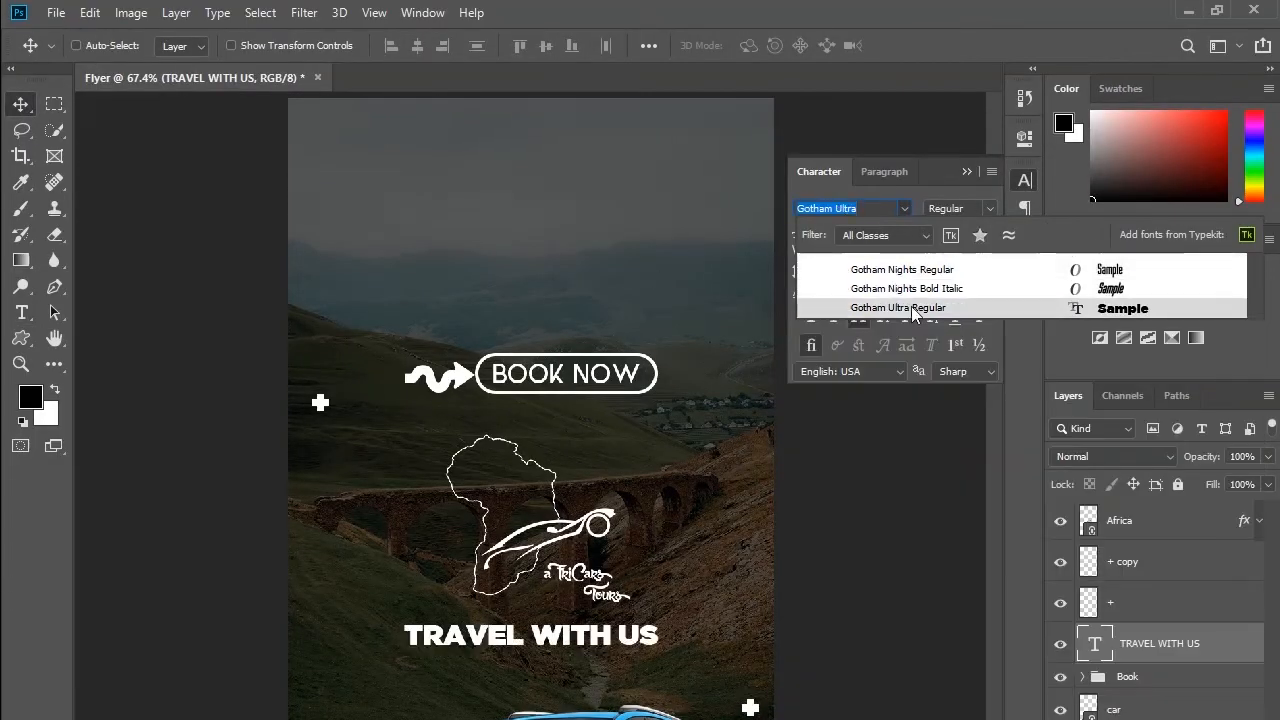
click(880, 232)
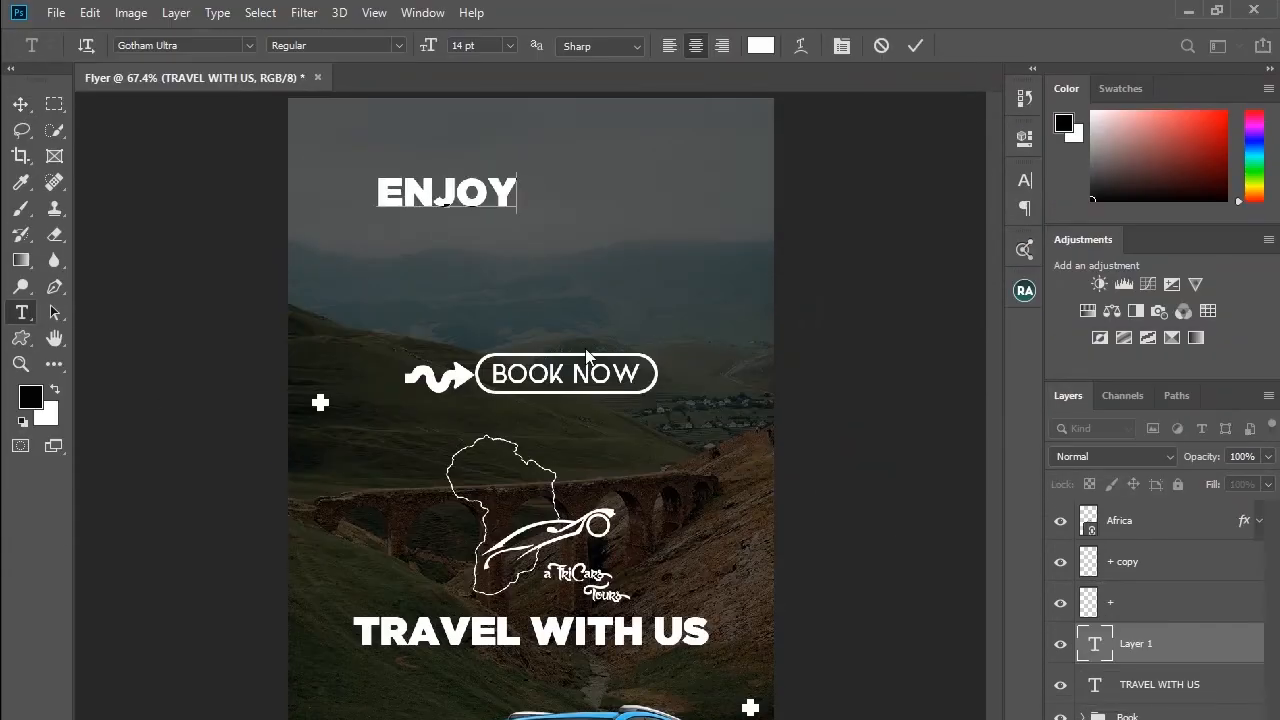
Step: Add an "Enjoy Your Tour" subtitle in Ikaros Sans below the TRAVEL WITH US heading
text(Your Tour)
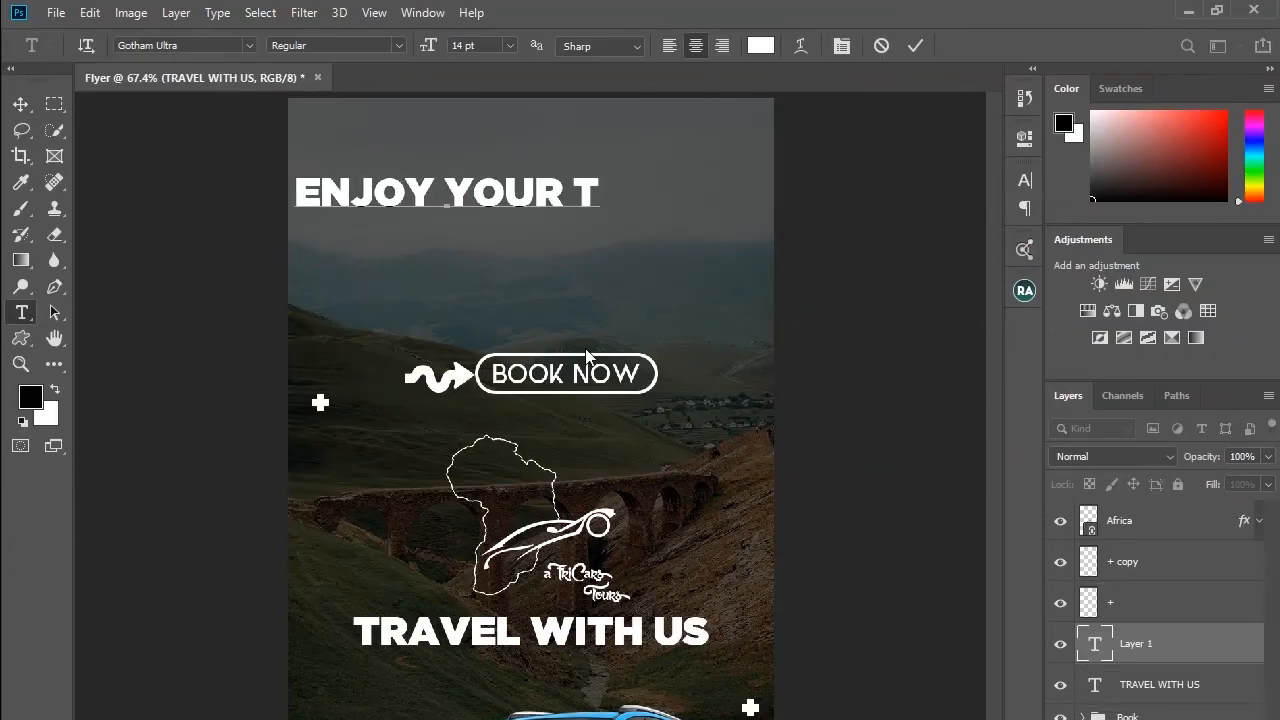
key(ctrl+Return)
click(249, 46)
click(233, 120)
drag(435, 197, 554, 275)
click(1024, 180)
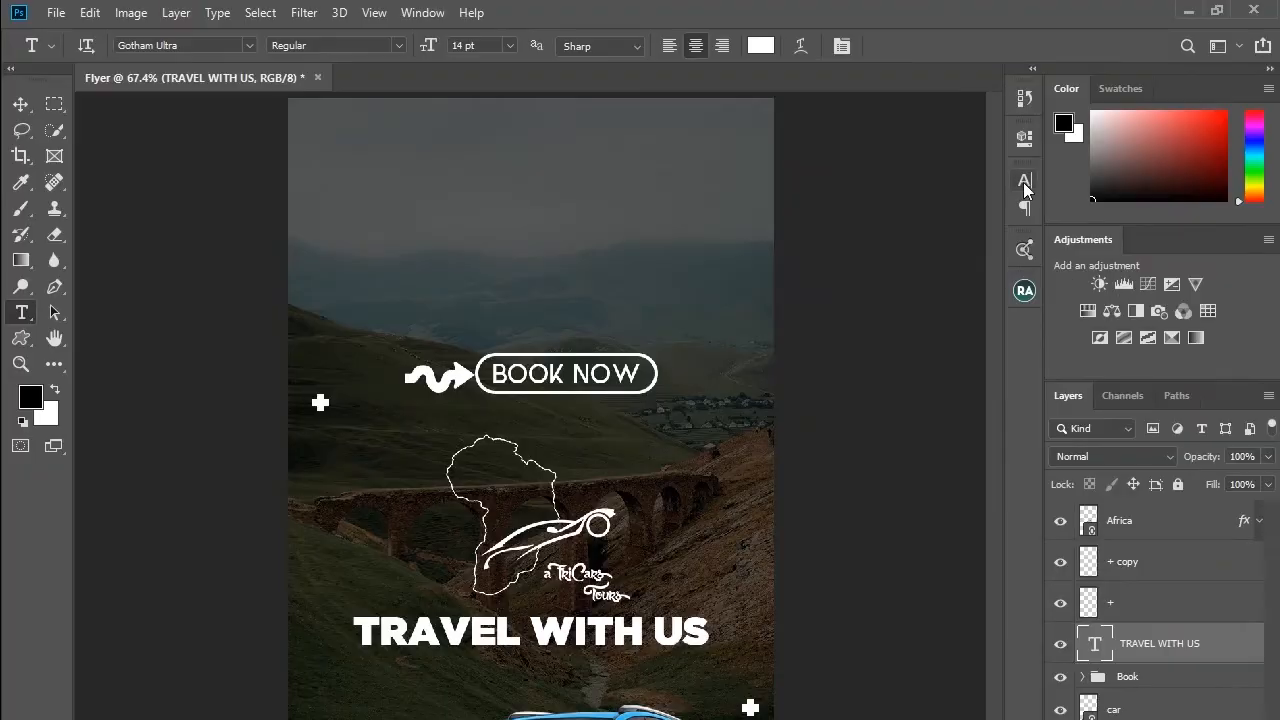
click(458, 230)
text(Enjoy Your Tour)
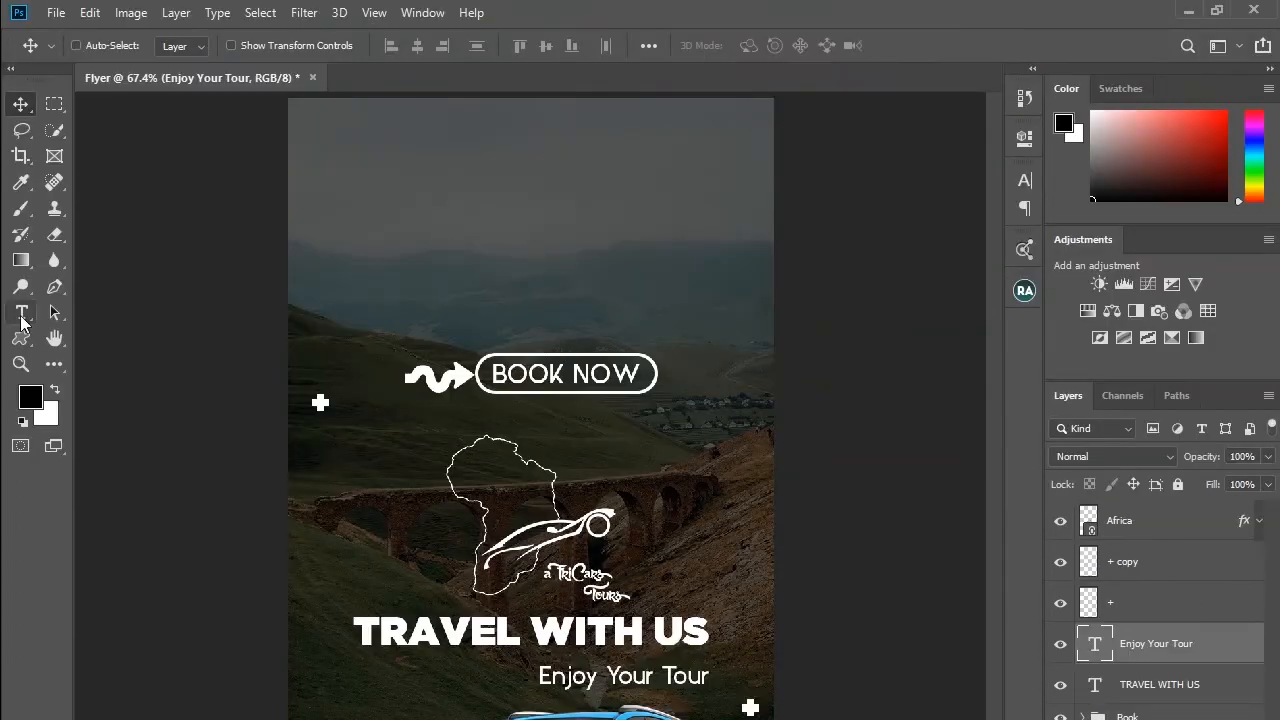
Step: Add Transfer, Pick Up and City tour labels in 9 pt and arrange them in one row
click(306, 282)
text(Transfer)
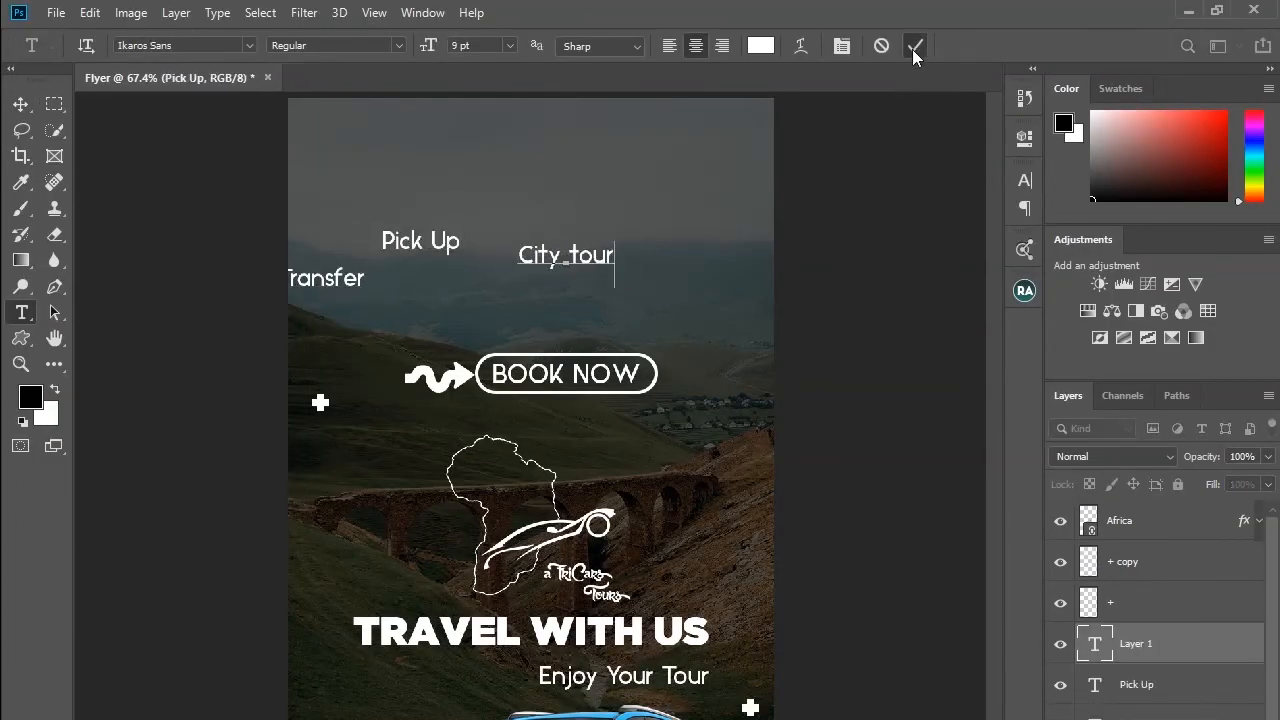
click(915, 45)
key(v)
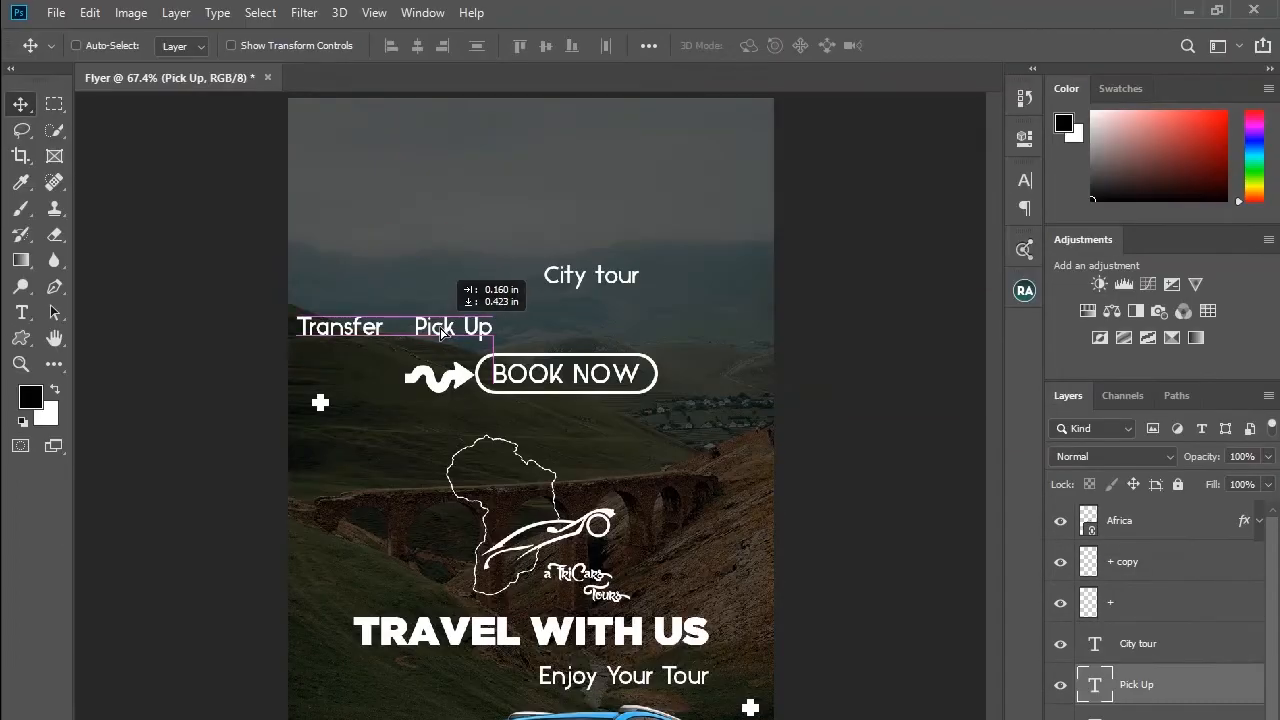
drag(556, 272, 536, 323)
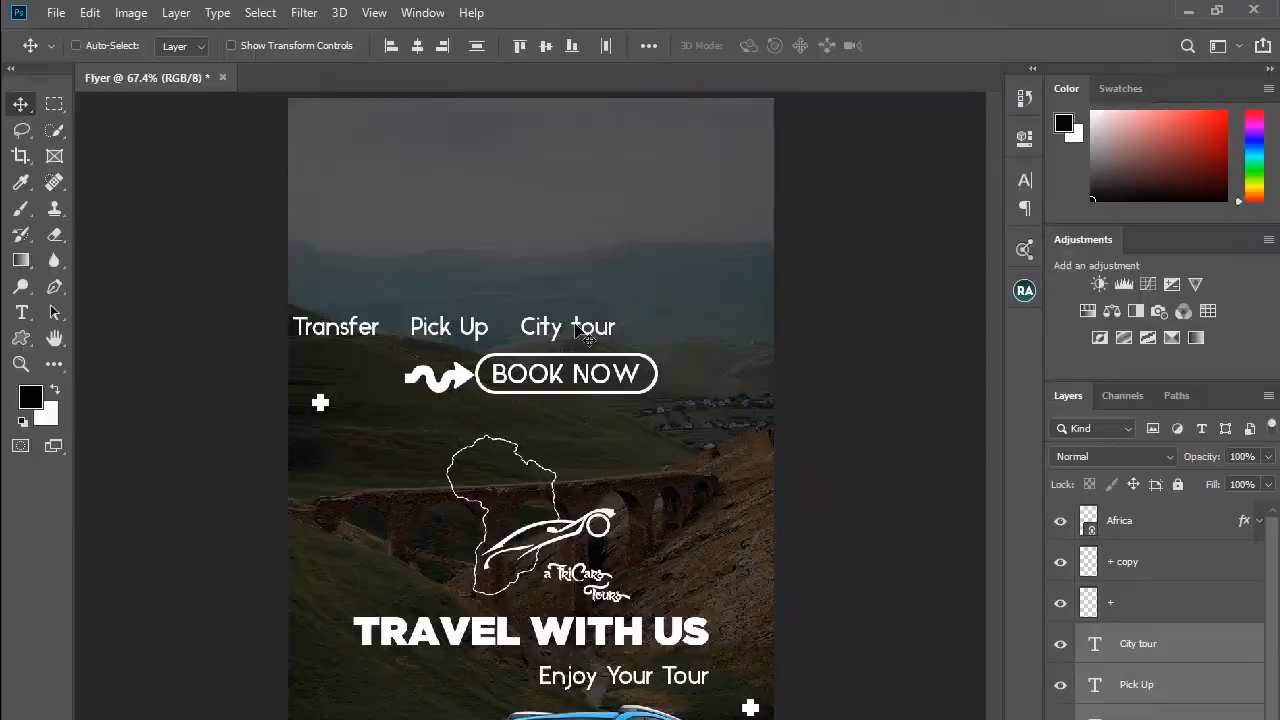
drag(472, 332, 436, 332)
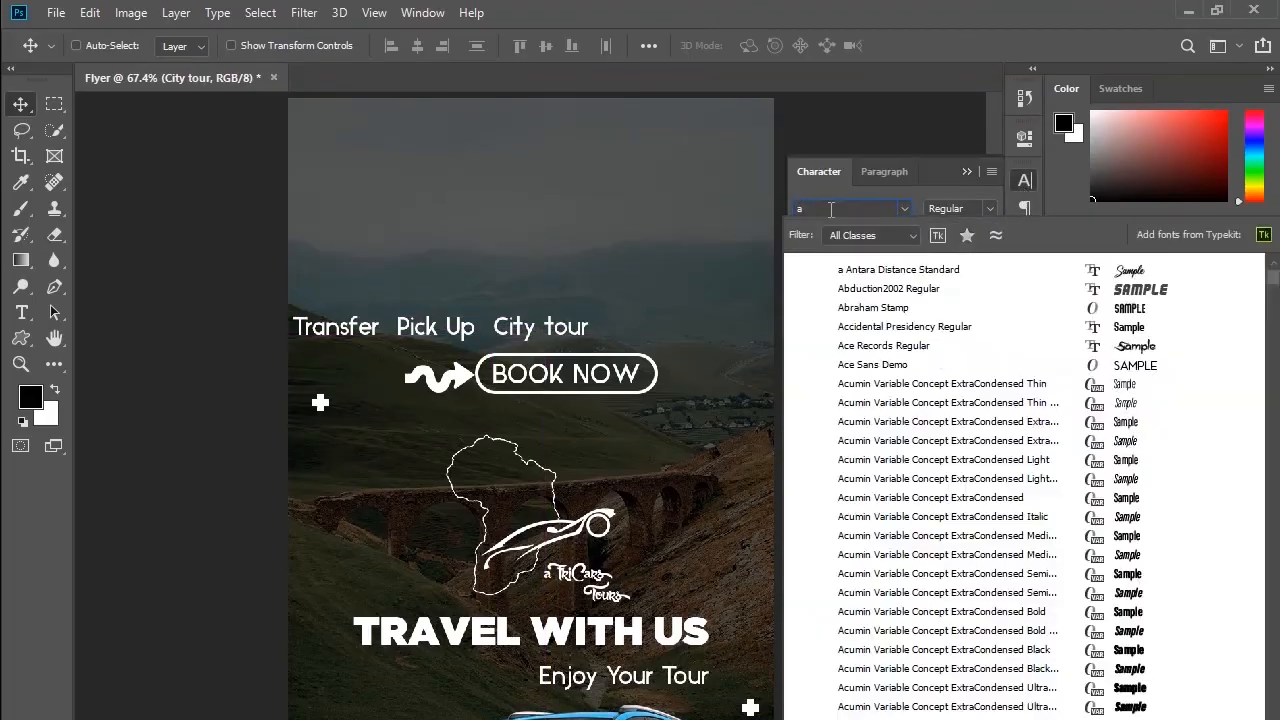
scroll(912, 386, down, 5)
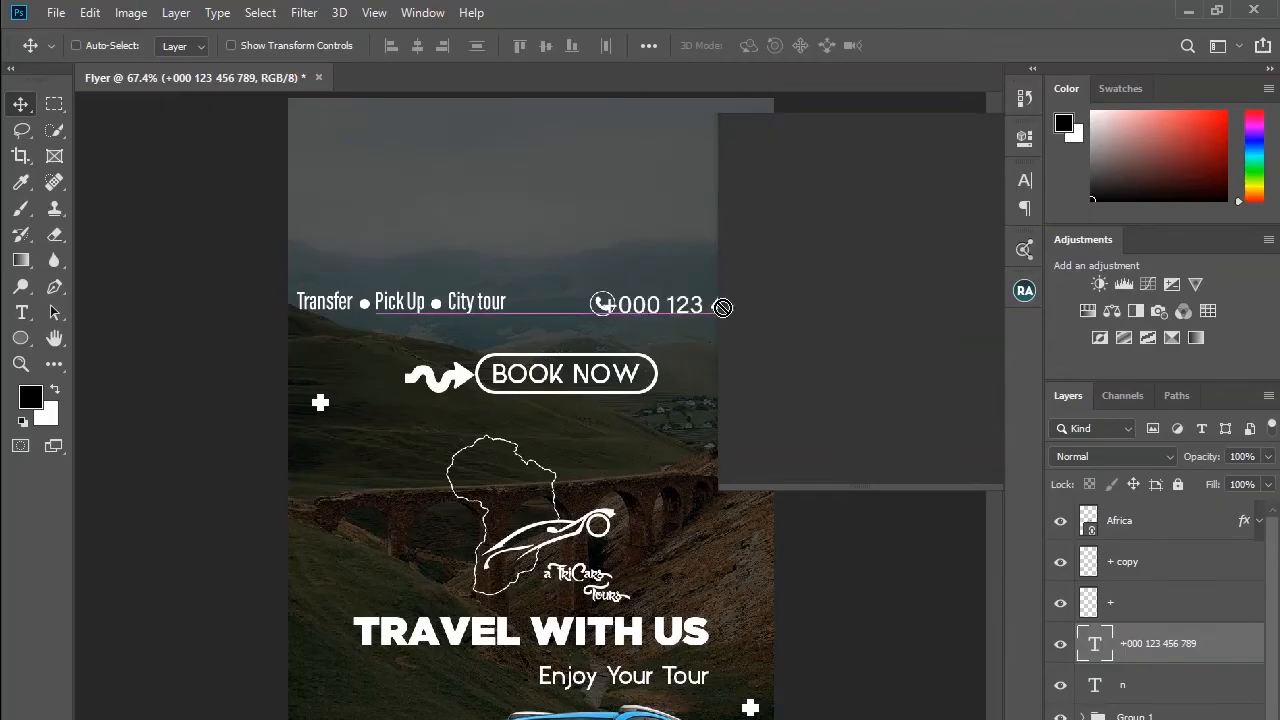
drag(708, 300, 716, 298)
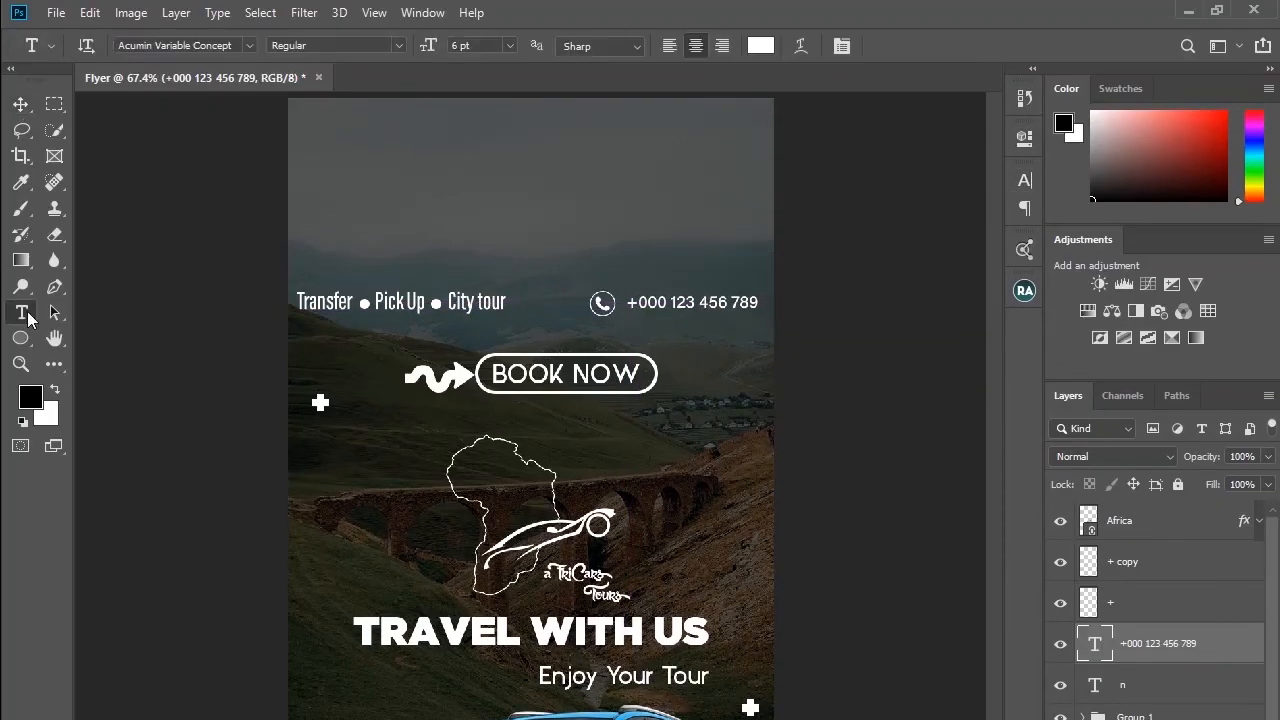
click(301, 130)
text(Www.yourwebsite.co.tz)
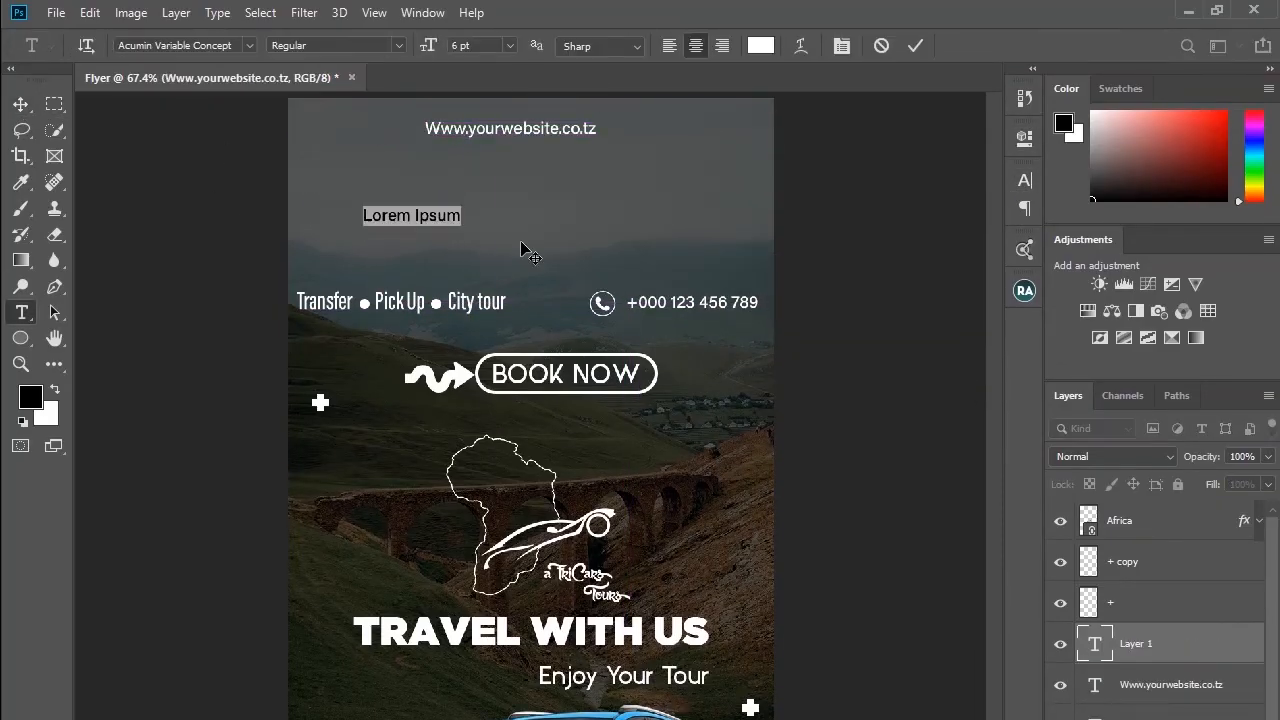
Step: Add a text layer with a placeholder e-mail address below the website text
text(youremail@gmail.com)
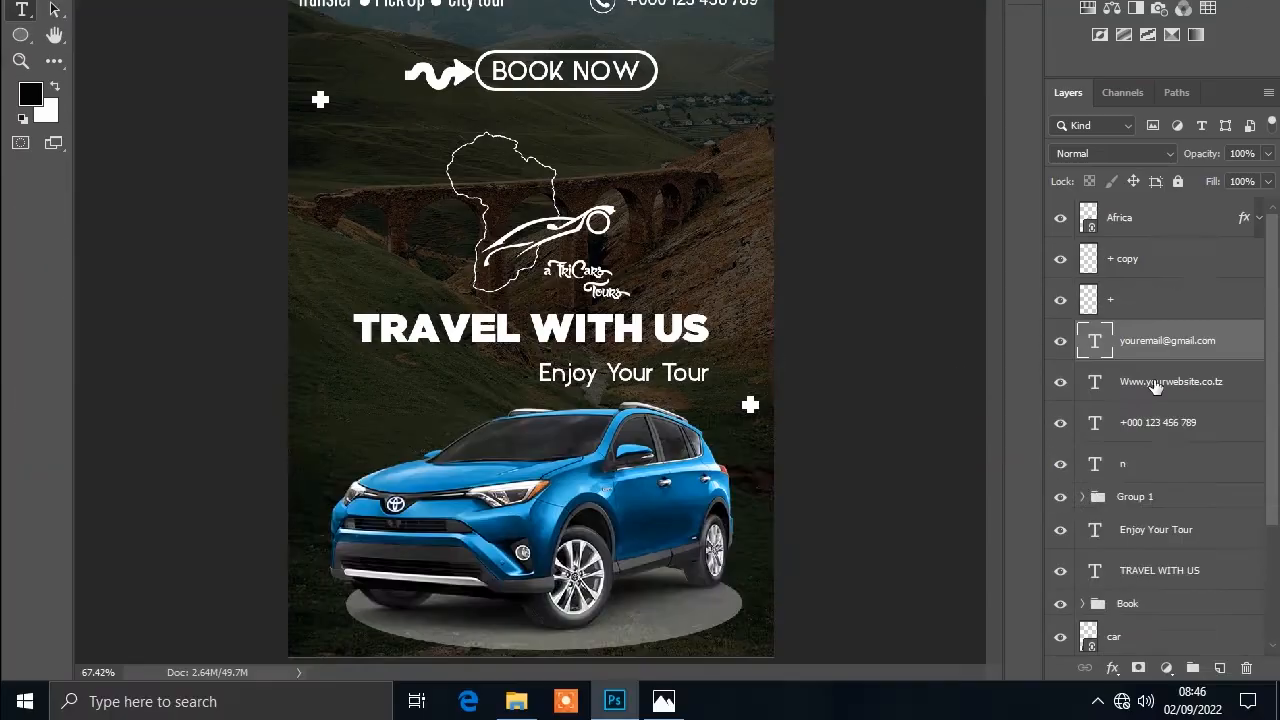
click(1156, 386)
click(1027, 185)
click(1156, 342)
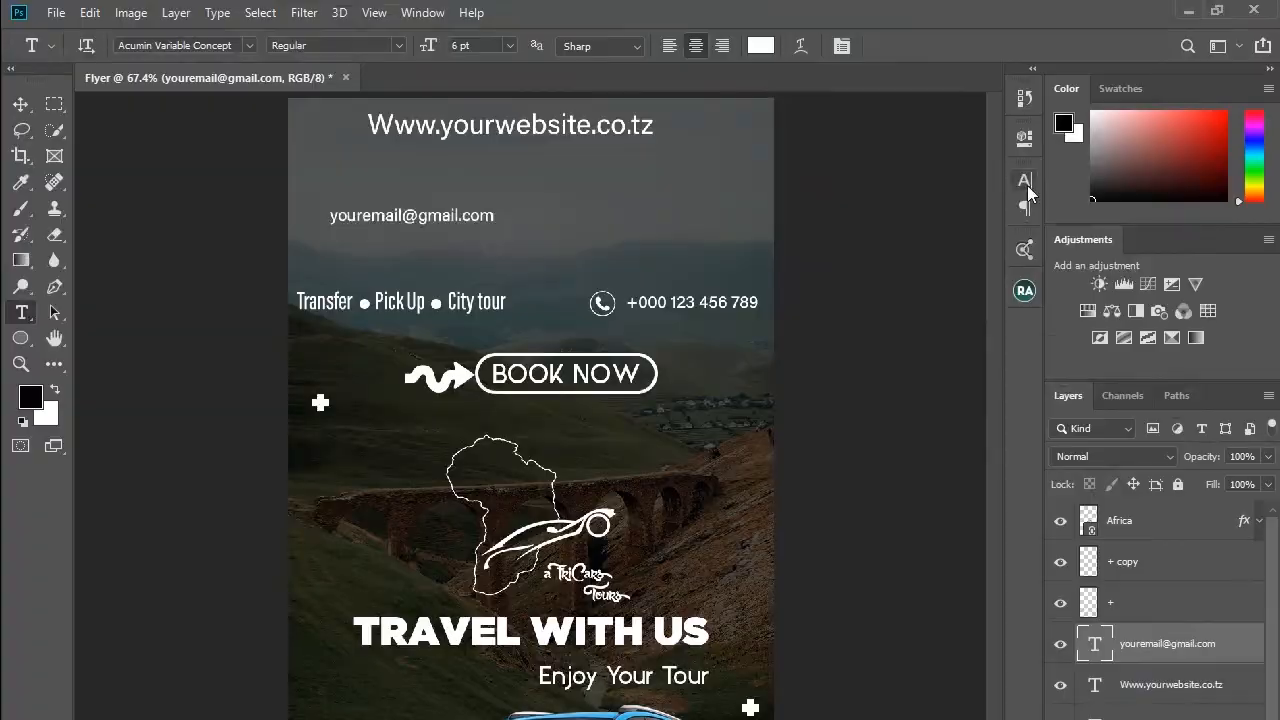
key(ctrl+a)
click(20, 105)
click(1156, 384)
key(ctrl+d)
click(1156, 350)
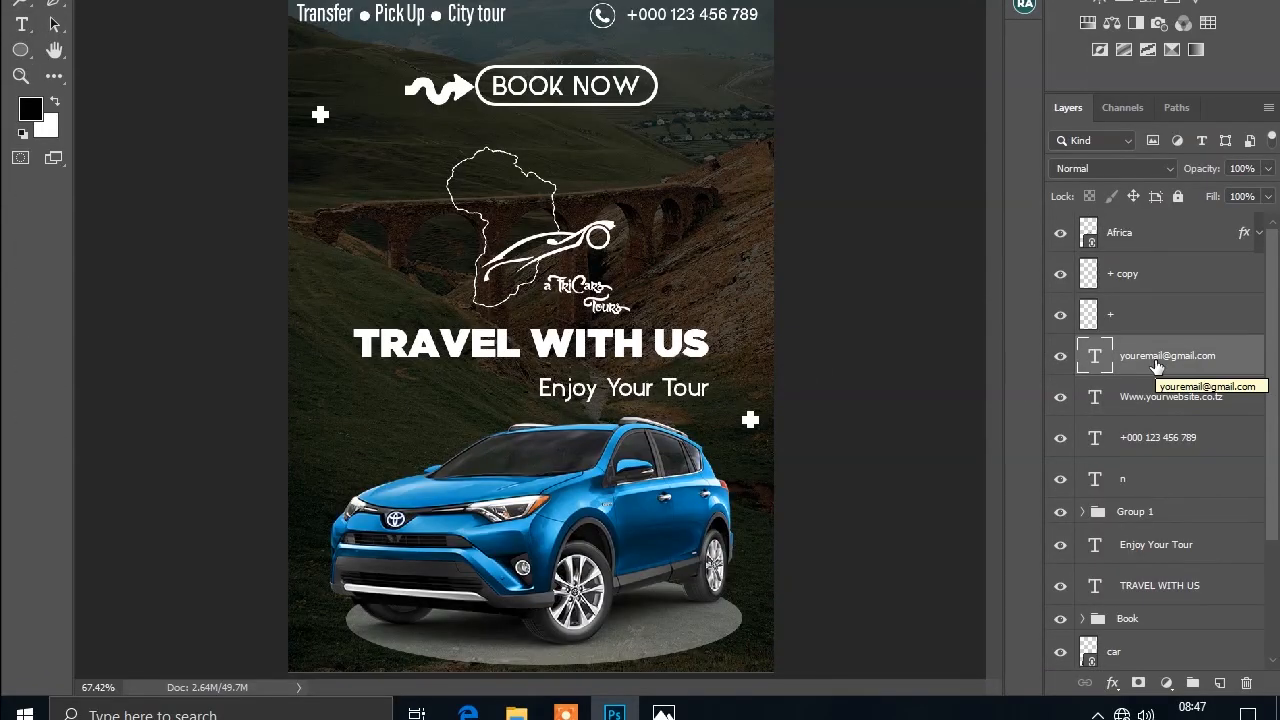